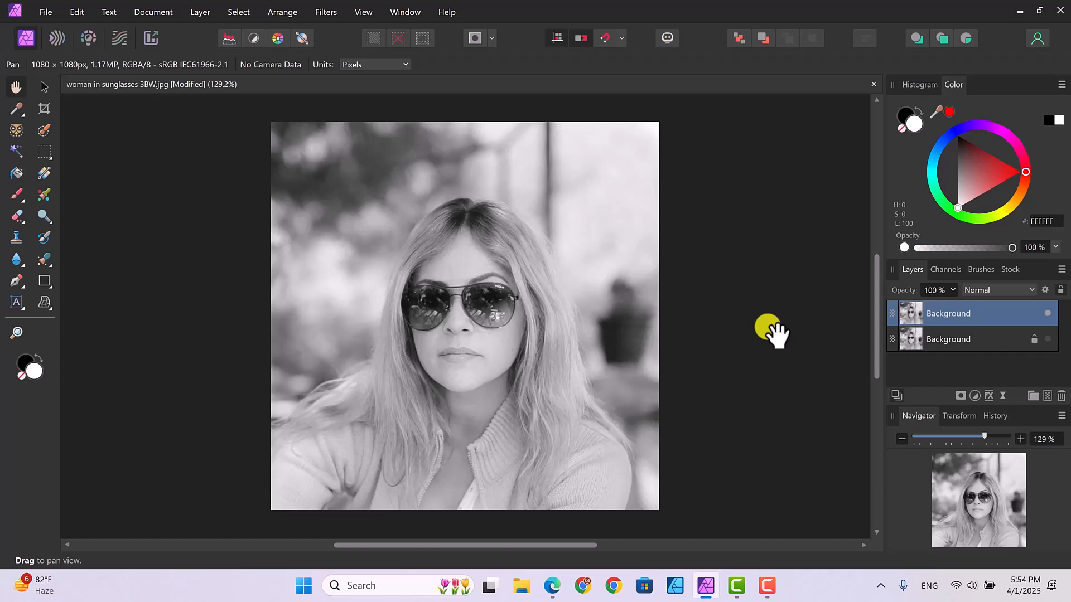
Step: Trace a closed Pen tool curve with no fill around the edge of the left sunglasses lens
key(ctrl+plus)
key(ctrl+plus)
key(ctrl+plus)
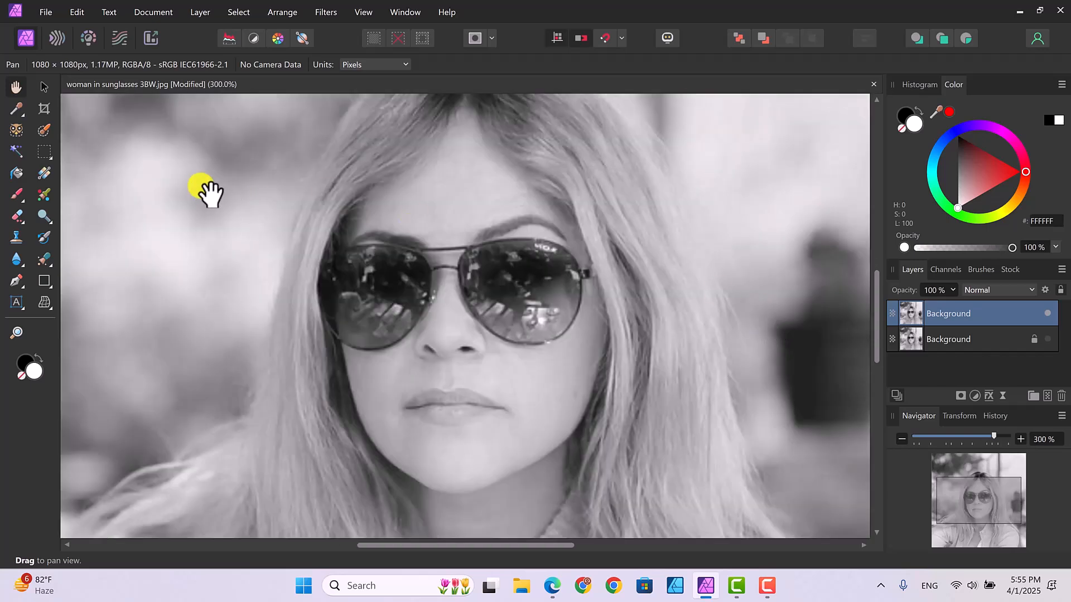
click(13, 280)
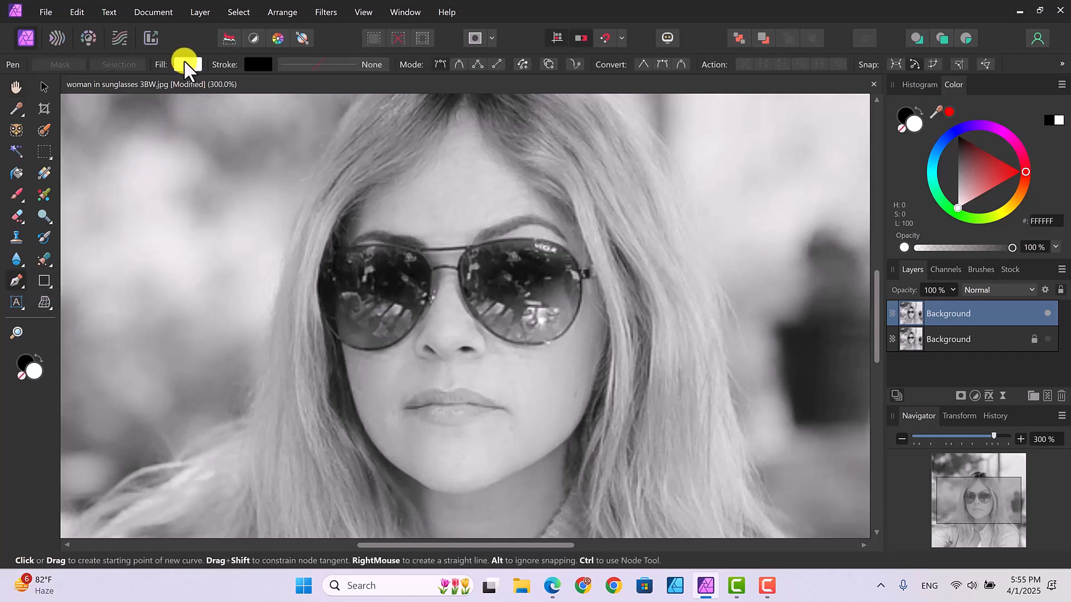
click(21, 377)
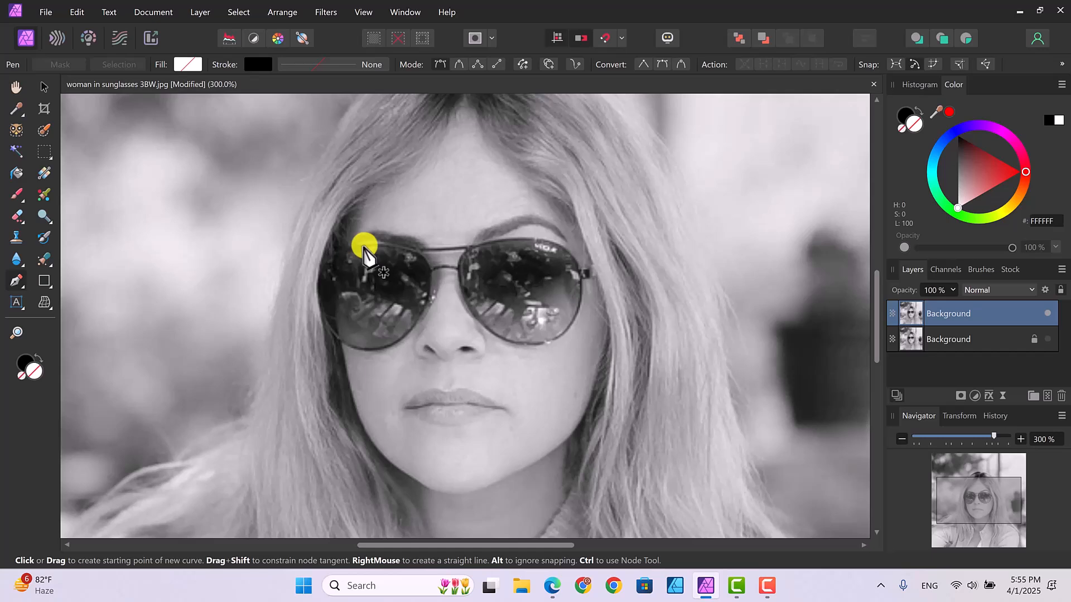
click(363, 245)
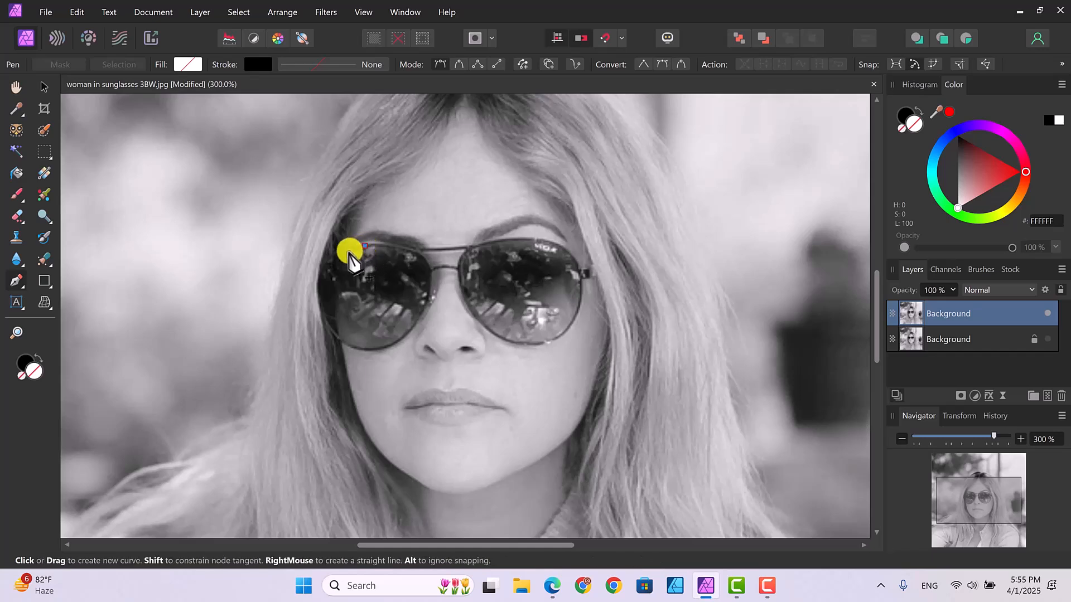
click(349, 252)
click(337, 267)
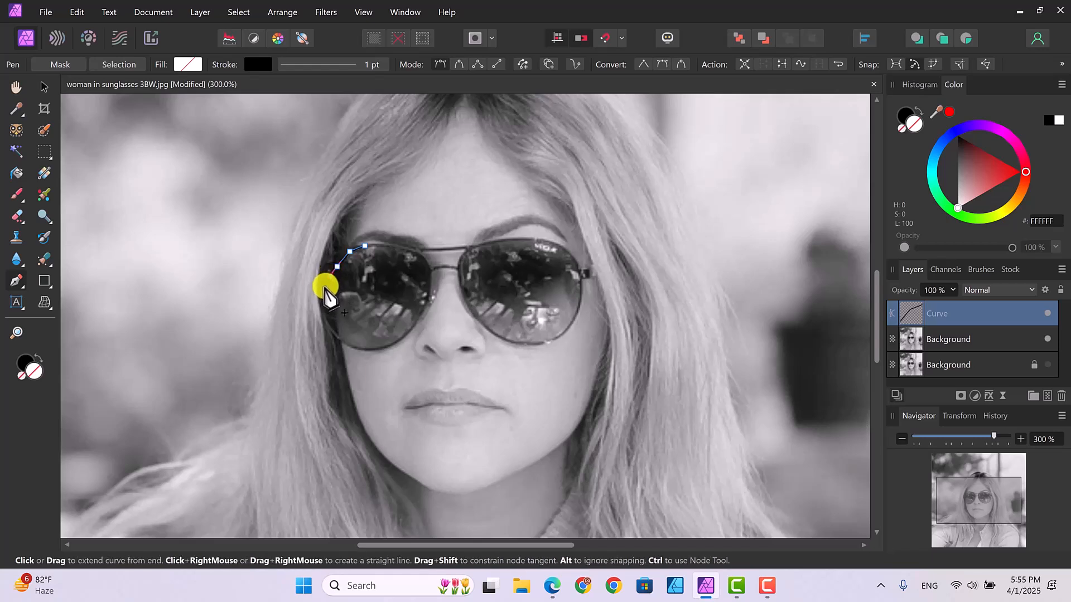
click(325, 289)
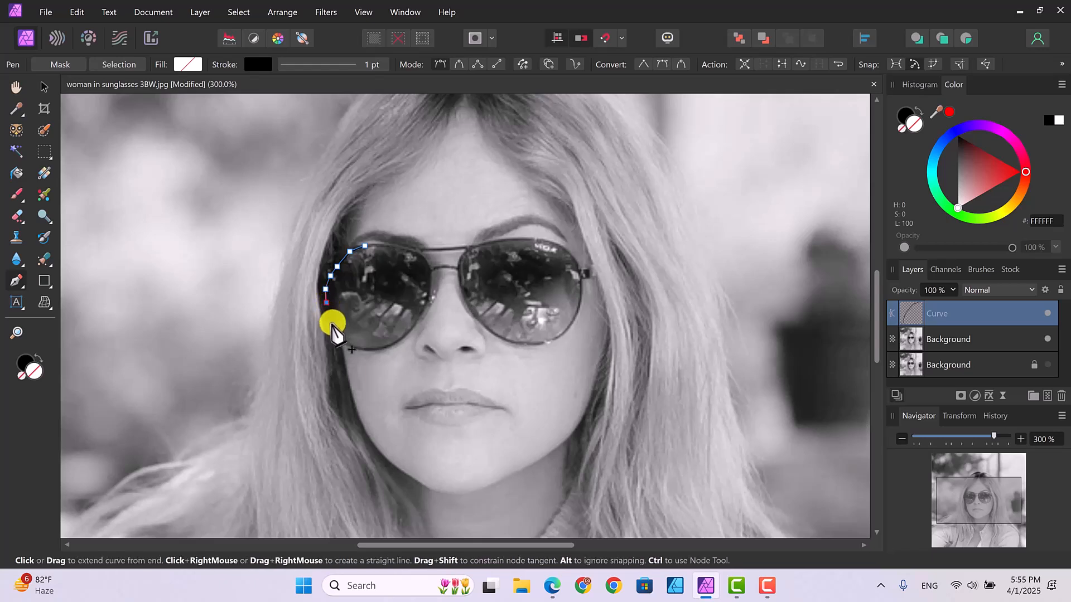
click(335, 327)
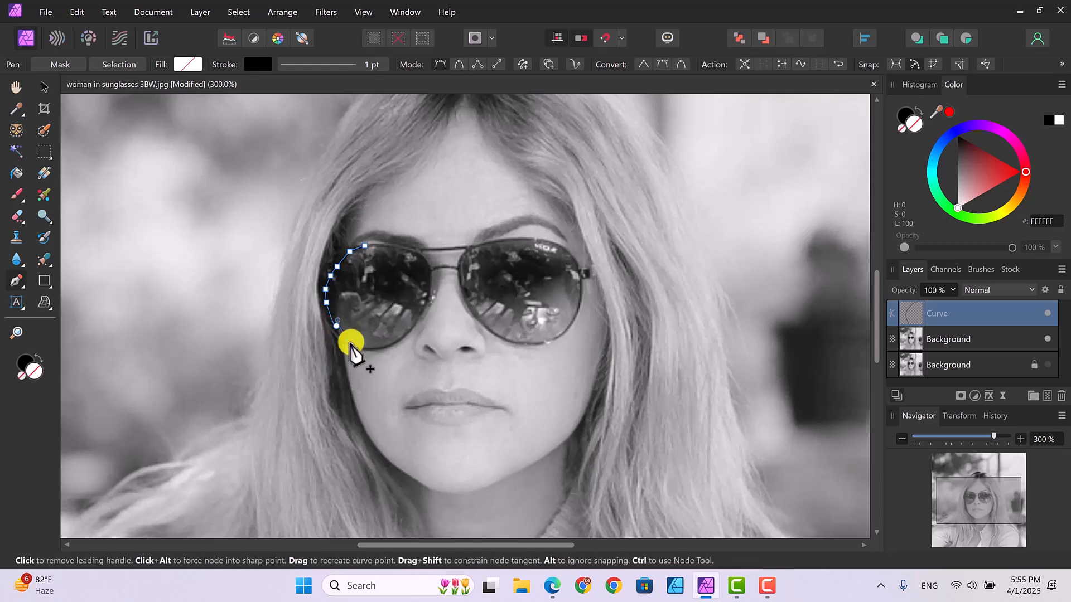
click(347, 340)
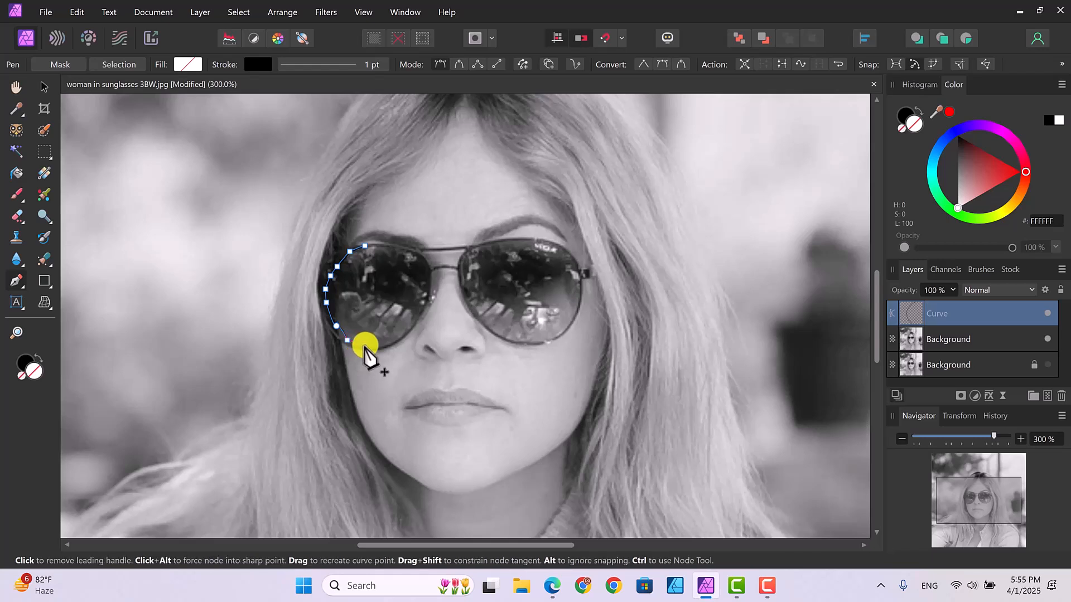
click(360, 345)
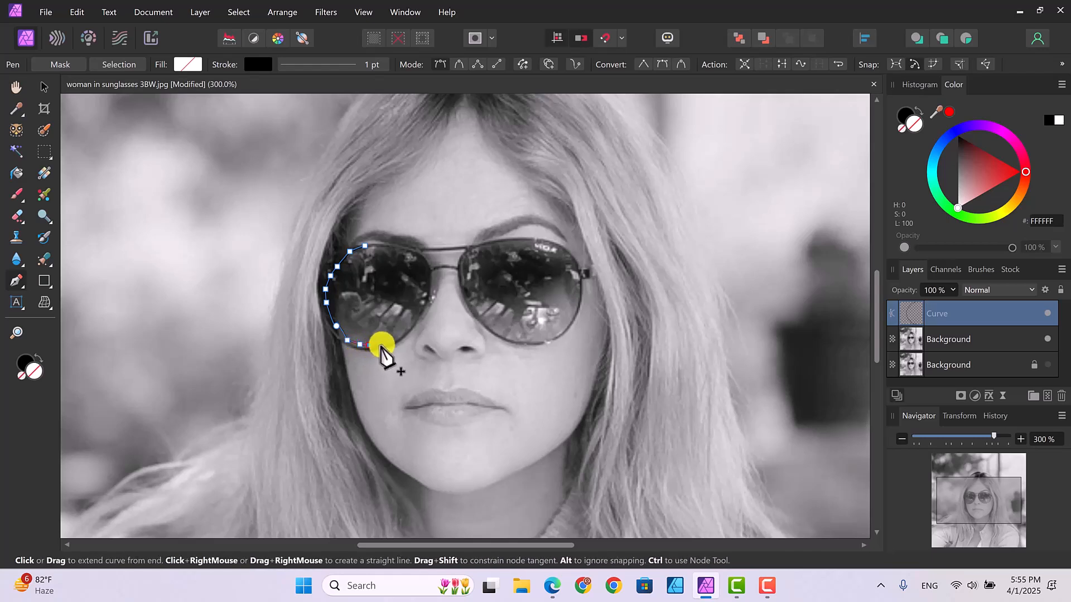
click(382, 346)
click(400, 338)
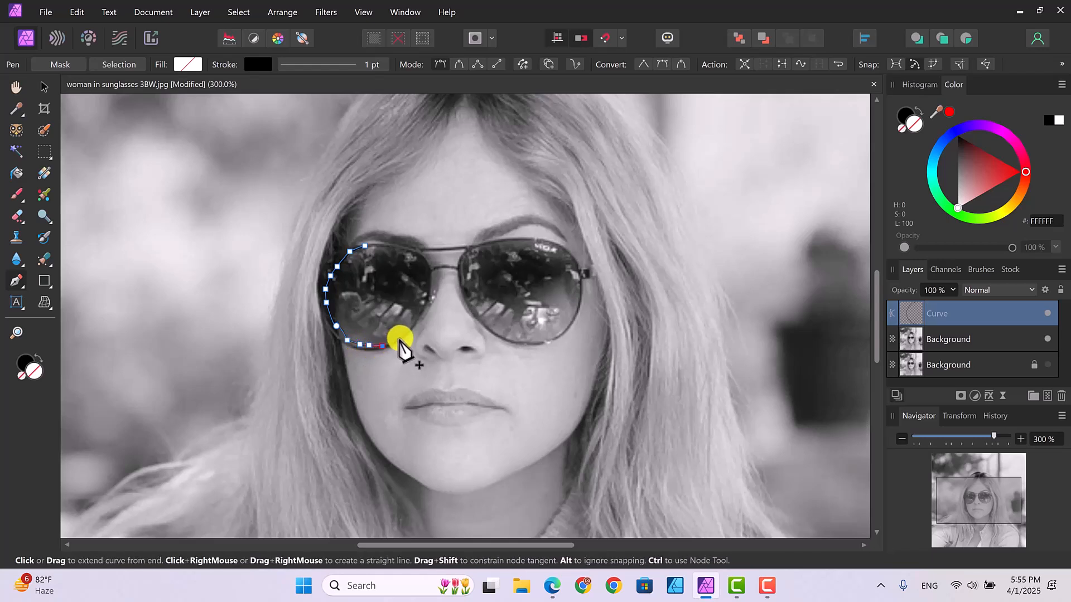
click(412, 326)
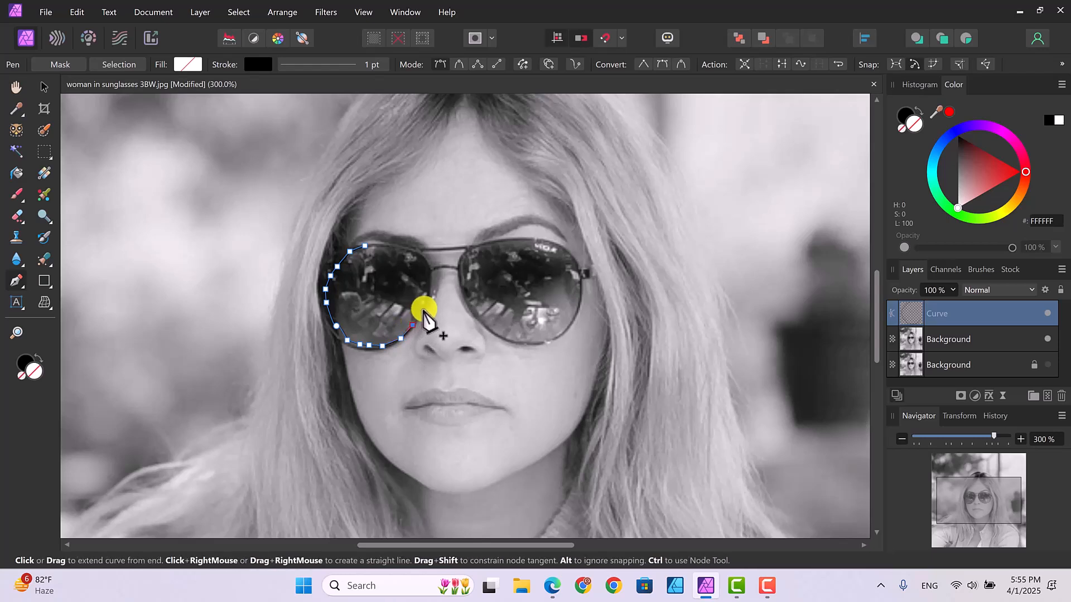
click(426, 307)
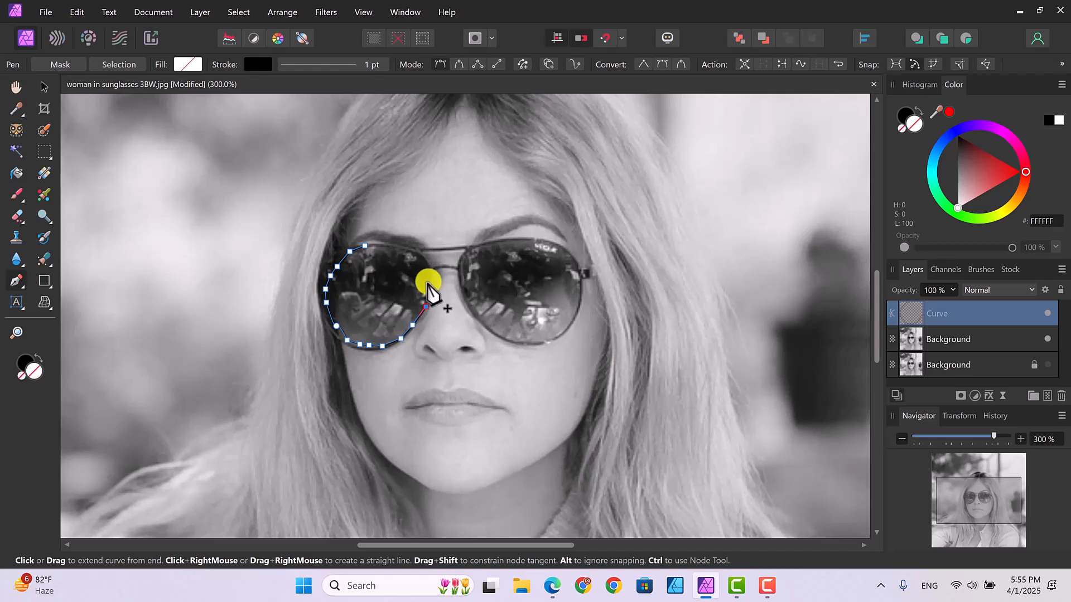
click(428, 282)
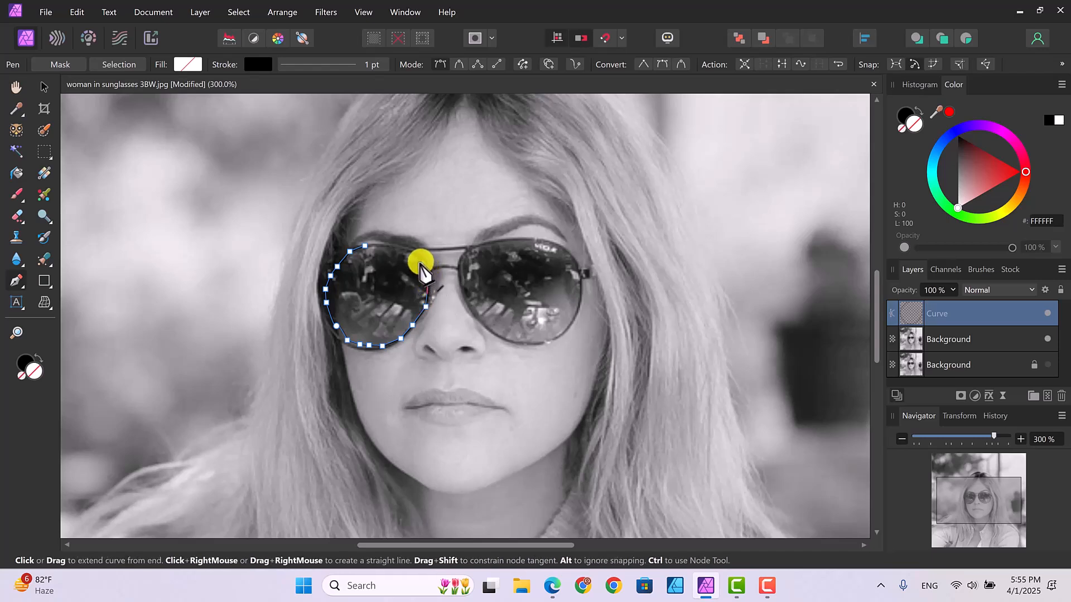
click(421, 262)
click(397, 251)
click(382, 246)
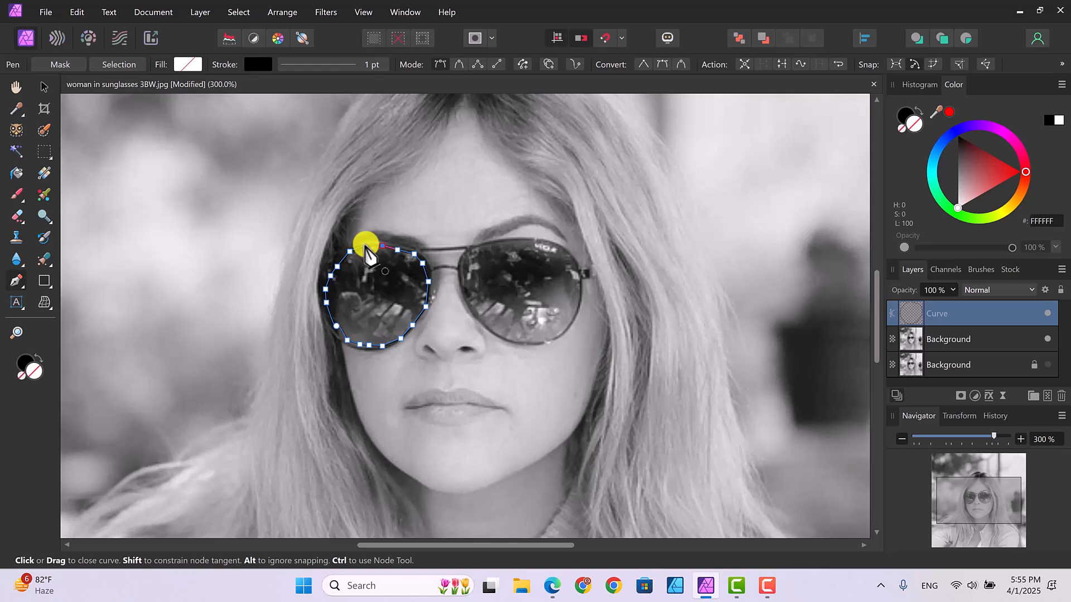
click(367, 250)
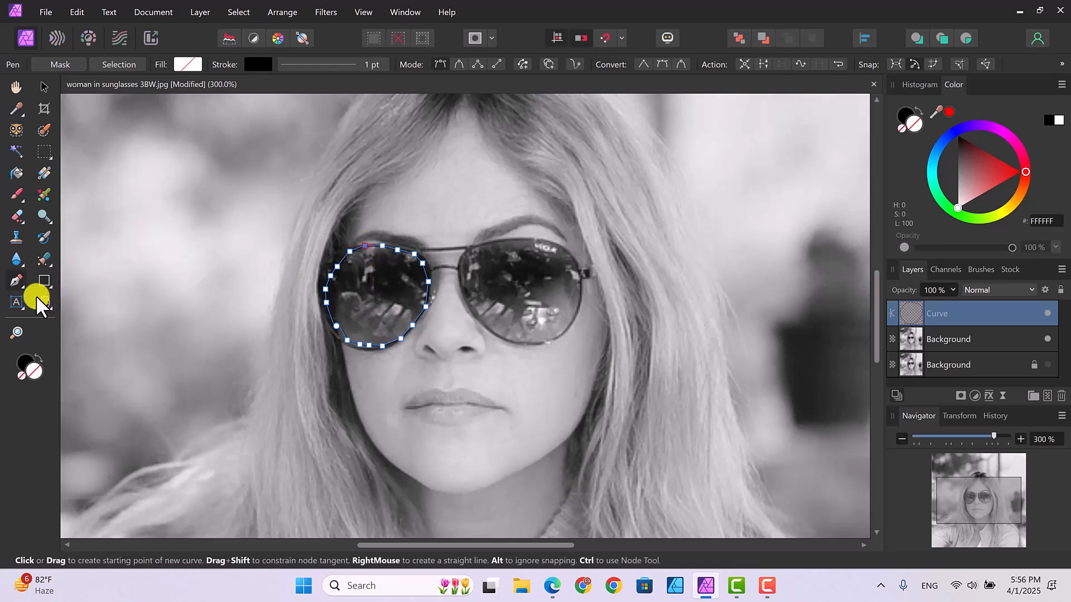
Step: Select all nodes of the left lens curve with the Node Tool and convert them to smooth
drag(21, 286, 65, 301)
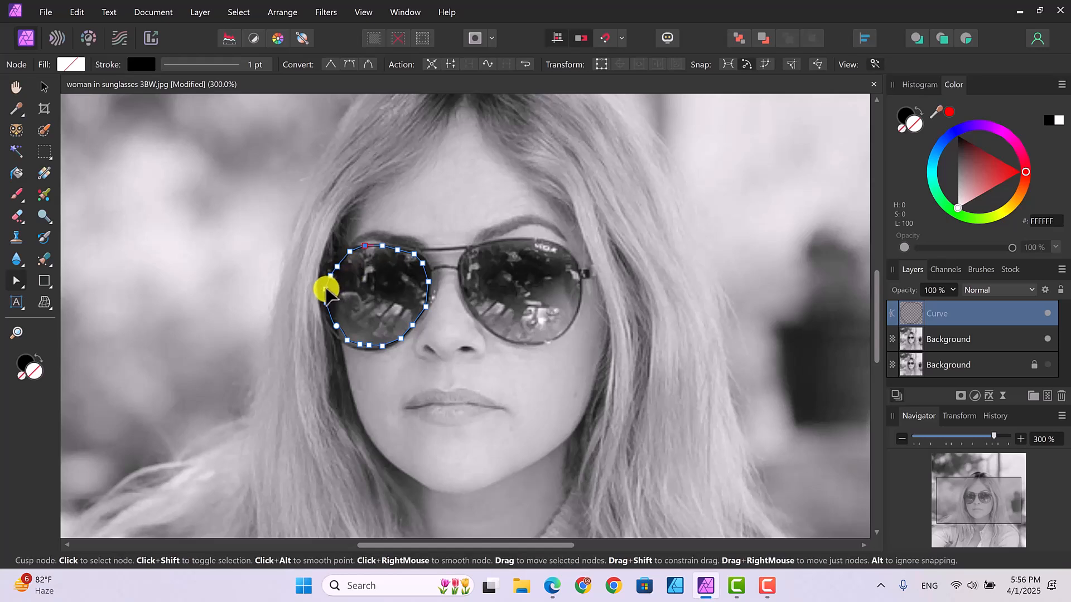
click(326, 289)
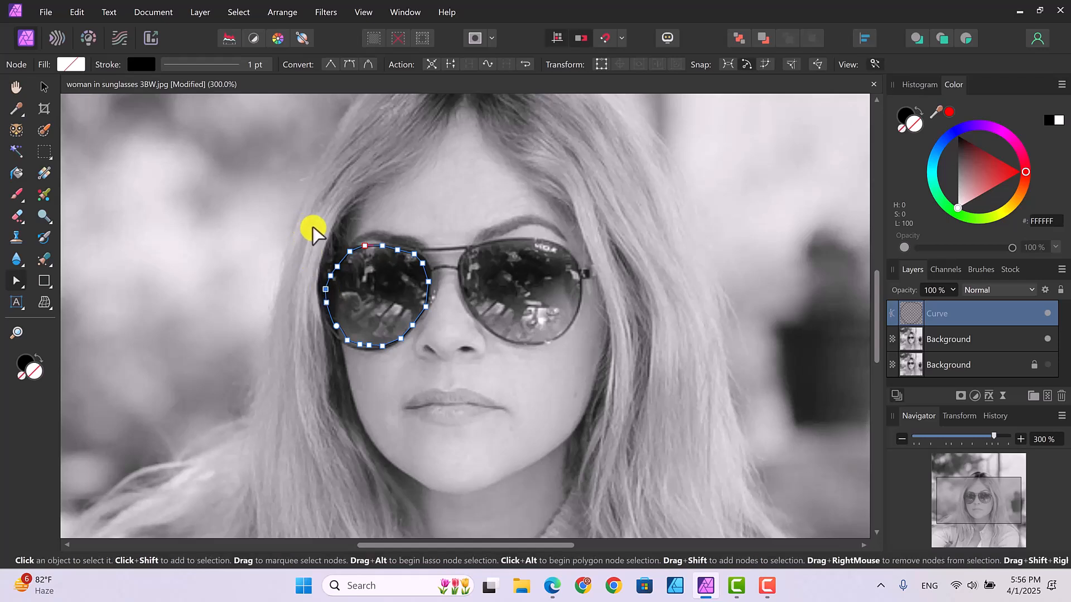
drag(284, 236, 446, 382)
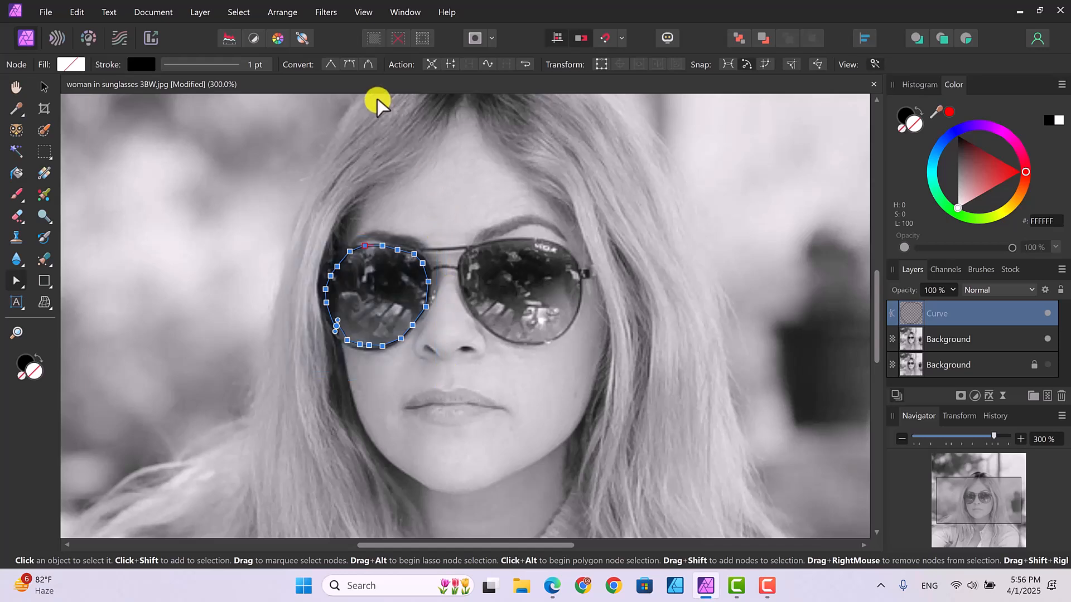
click(349, 65)
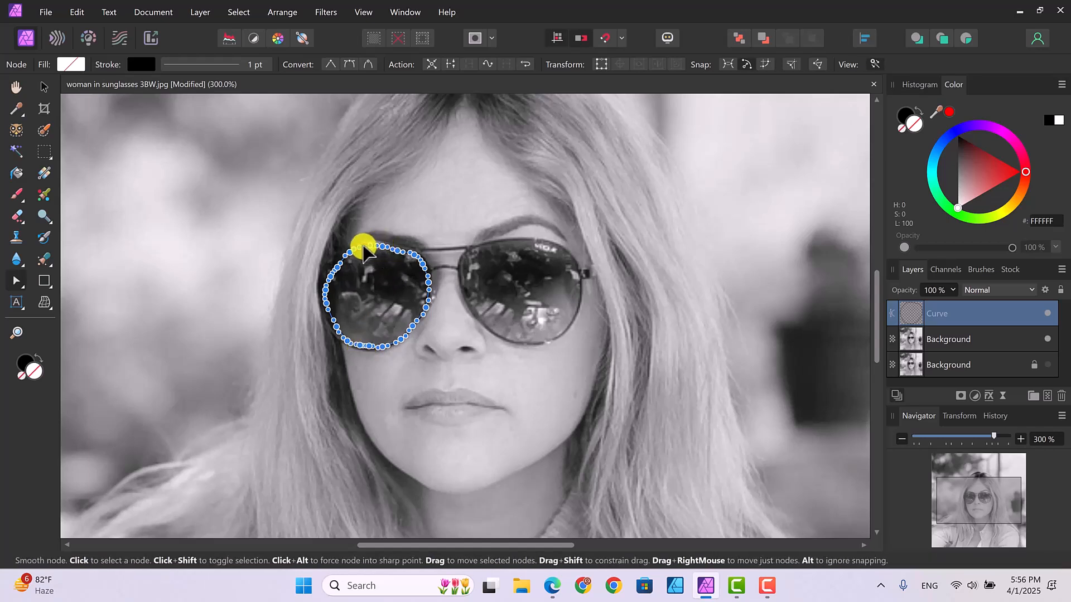
Step: Adjust the nodes on the left lens curve's nose side so the outline follows the lens edge more closely
click(365, 249)
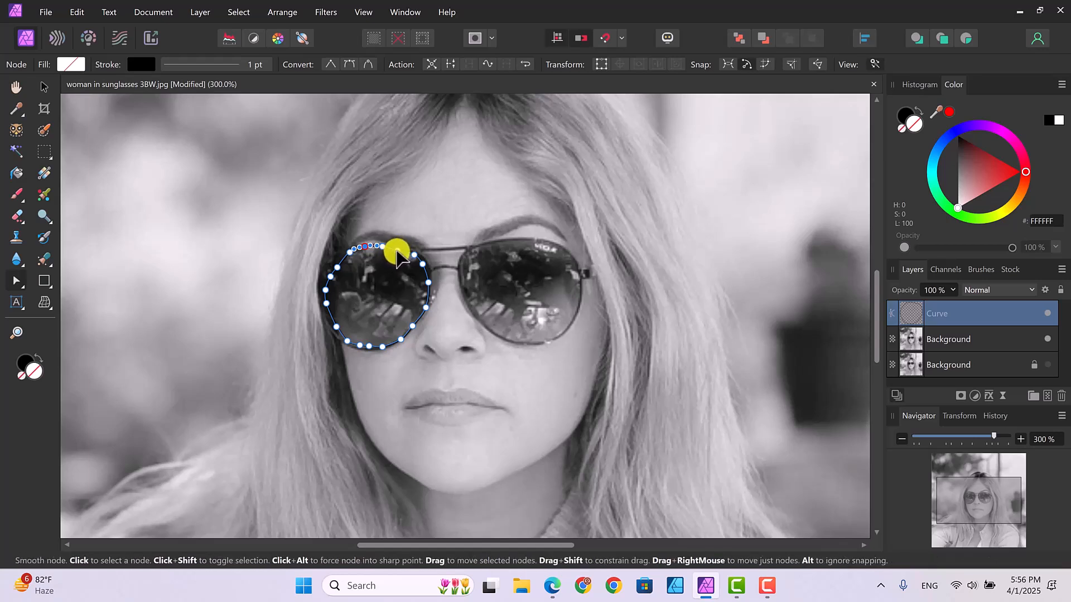
click(414, 255)
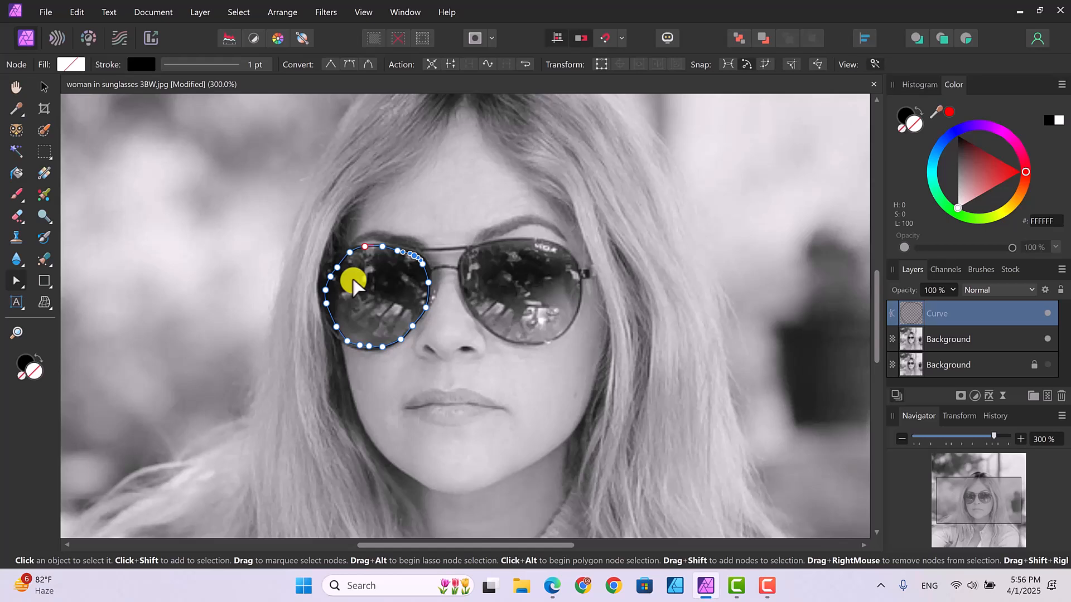
click(427, 304)
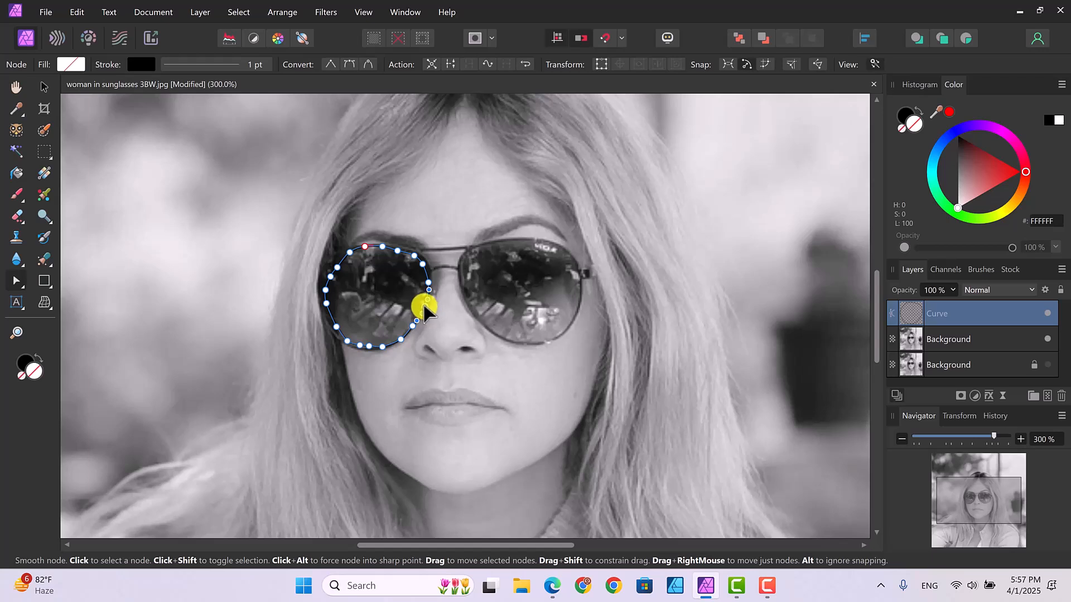
drag(418, 311, 412, 324)
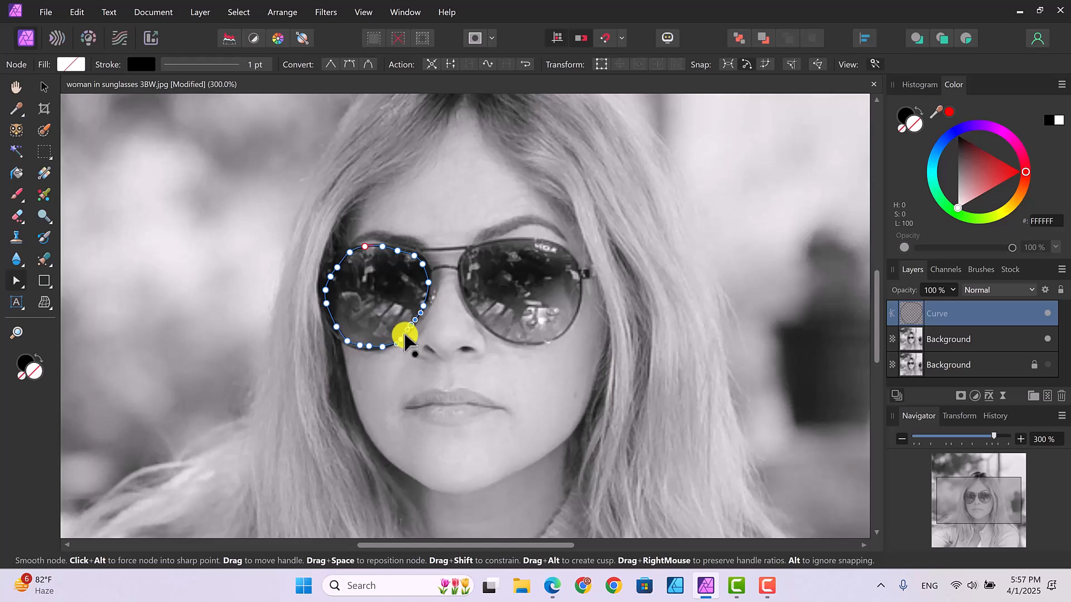
click(434, 326)
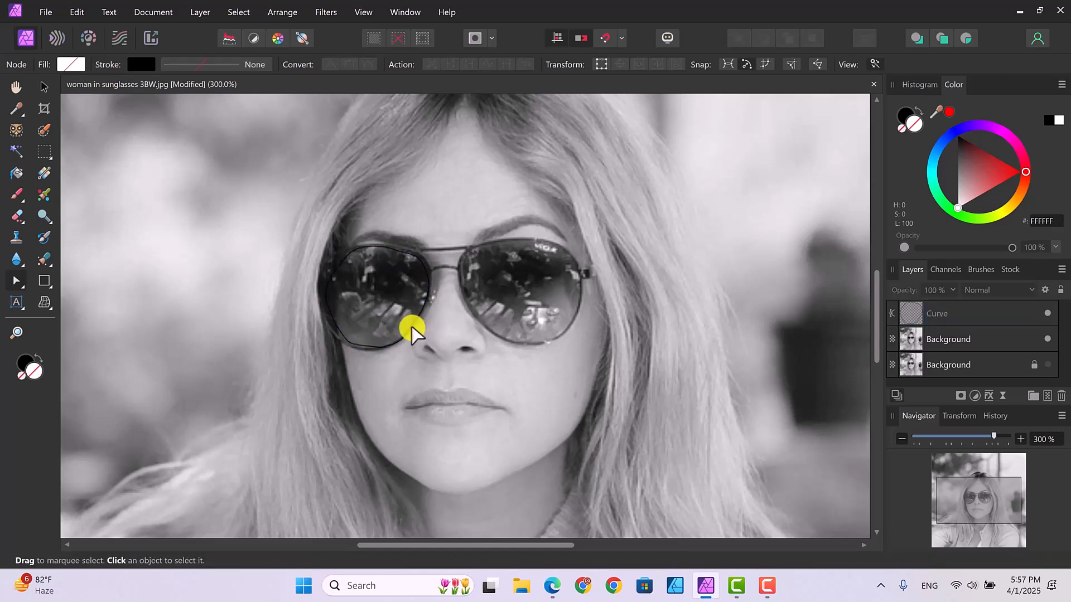
click(411, 328)
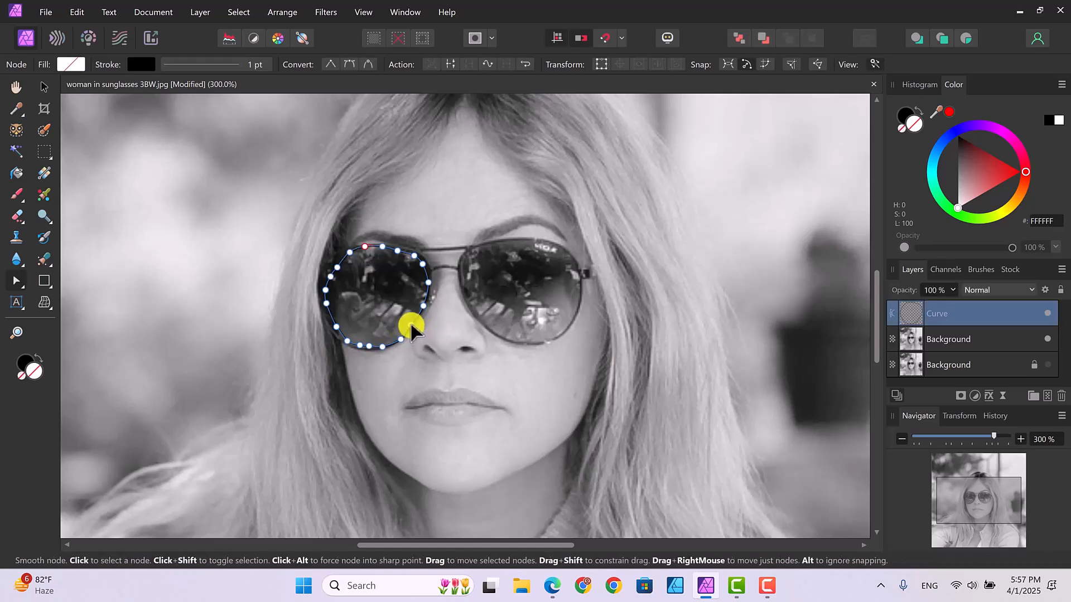
click(412, 326)
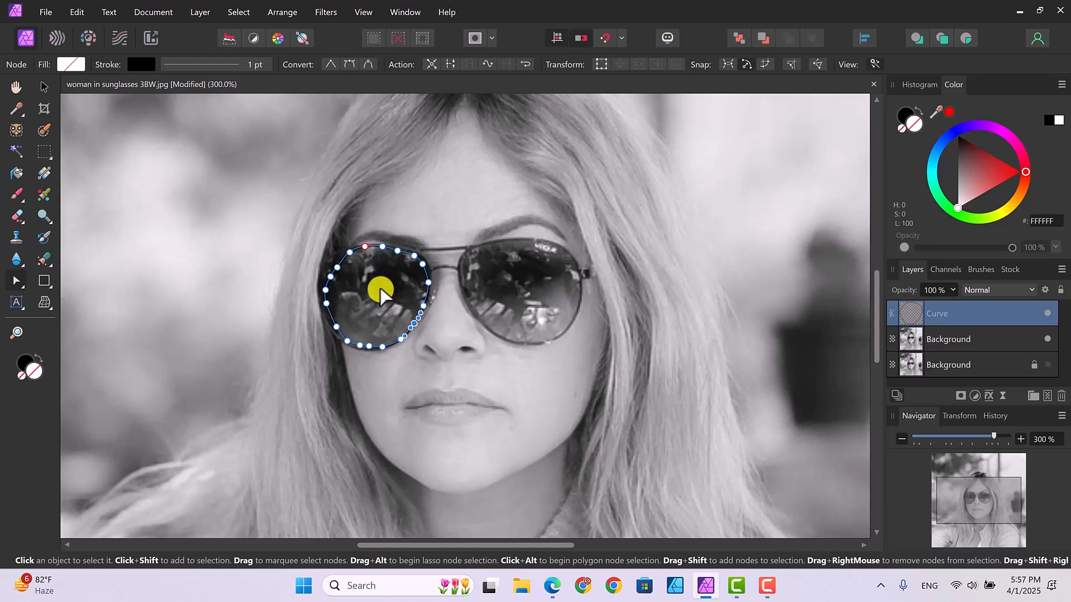
click(370, 291)
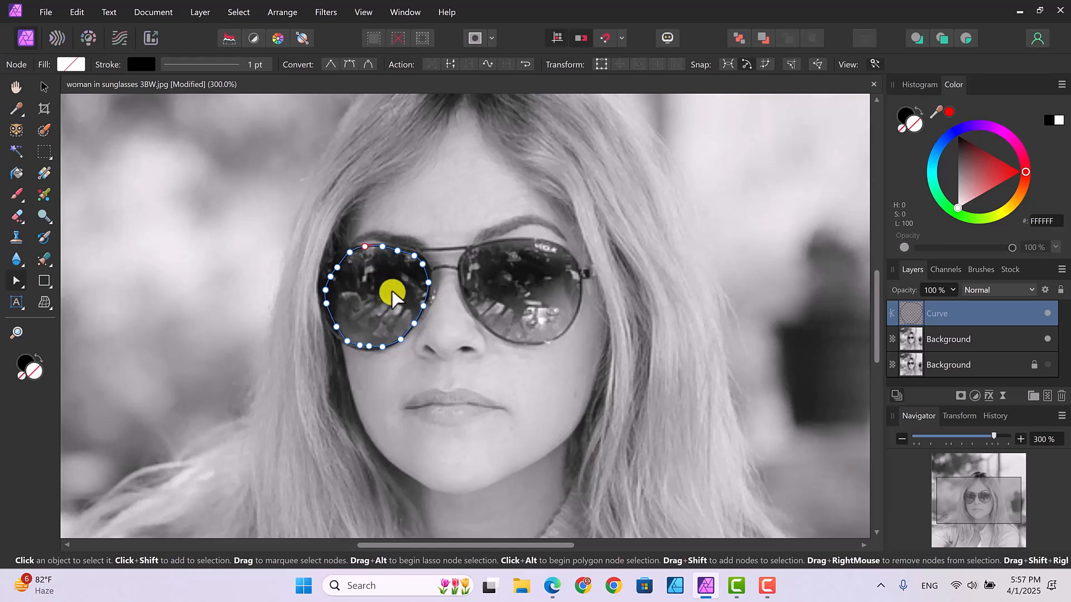
Step: Fill the left lens curve with solid black from the swatches and deselect it
click(67, 63)
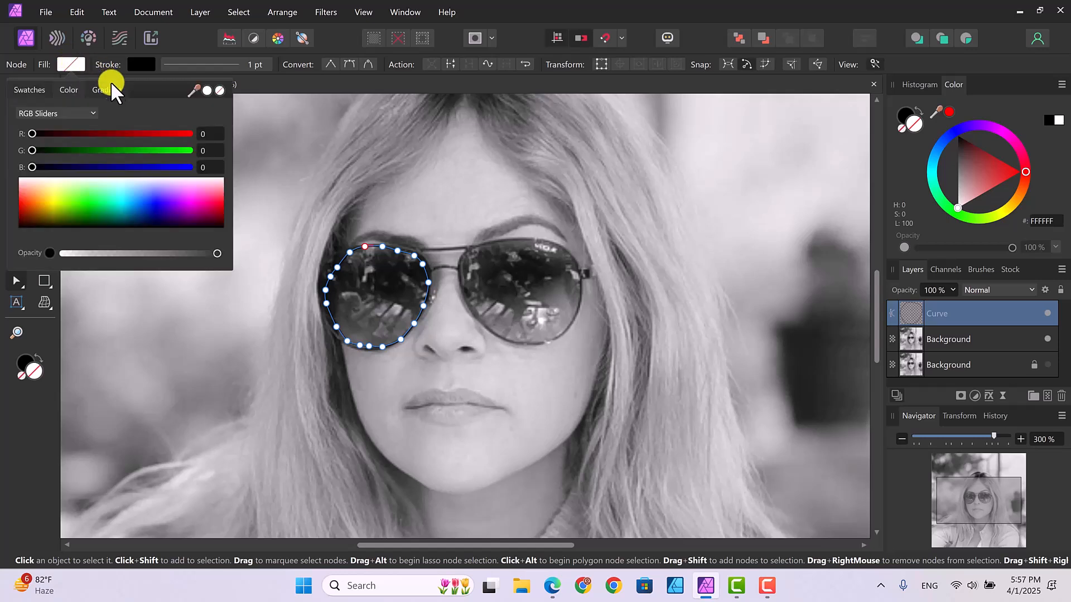
click(28, 90)
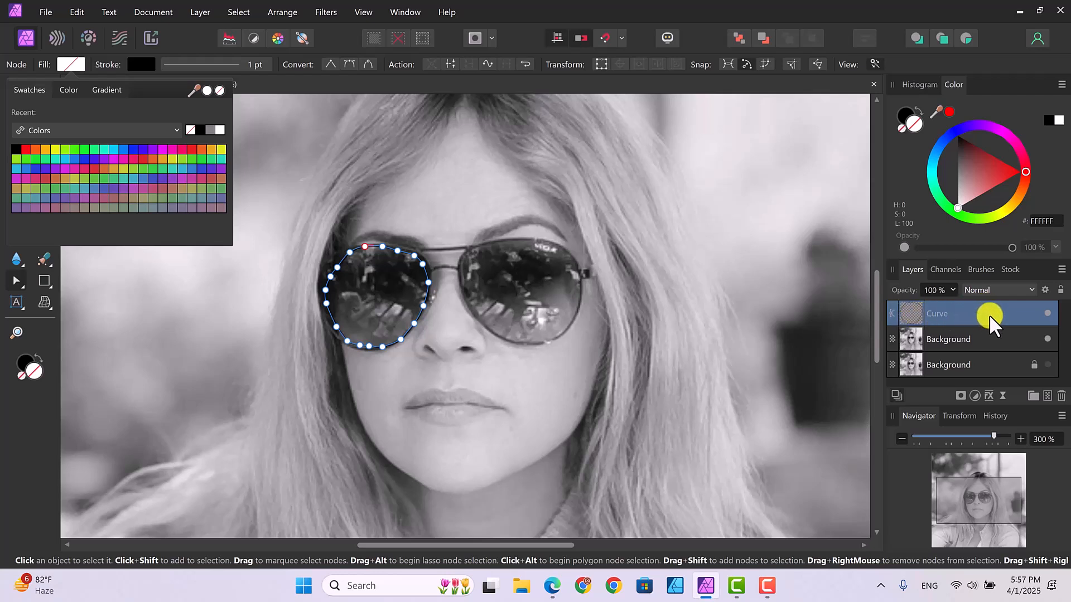
click(199, 128)
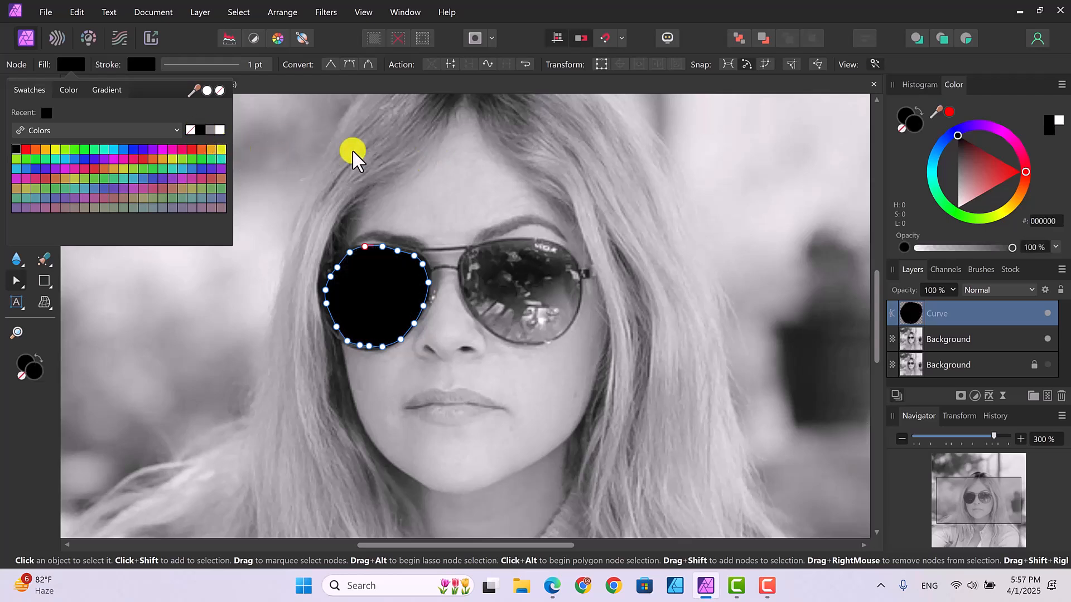
click(791, 298)
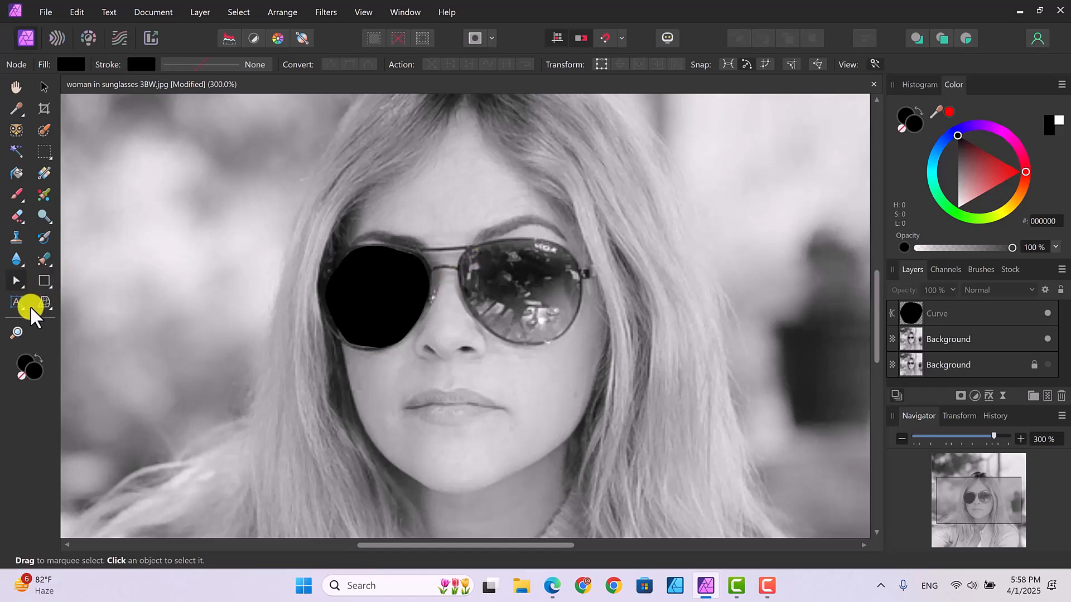
Step: Trace a closed Pen tool curve around the edge of the sunglasses lens on the image's right side
click(21, 286)
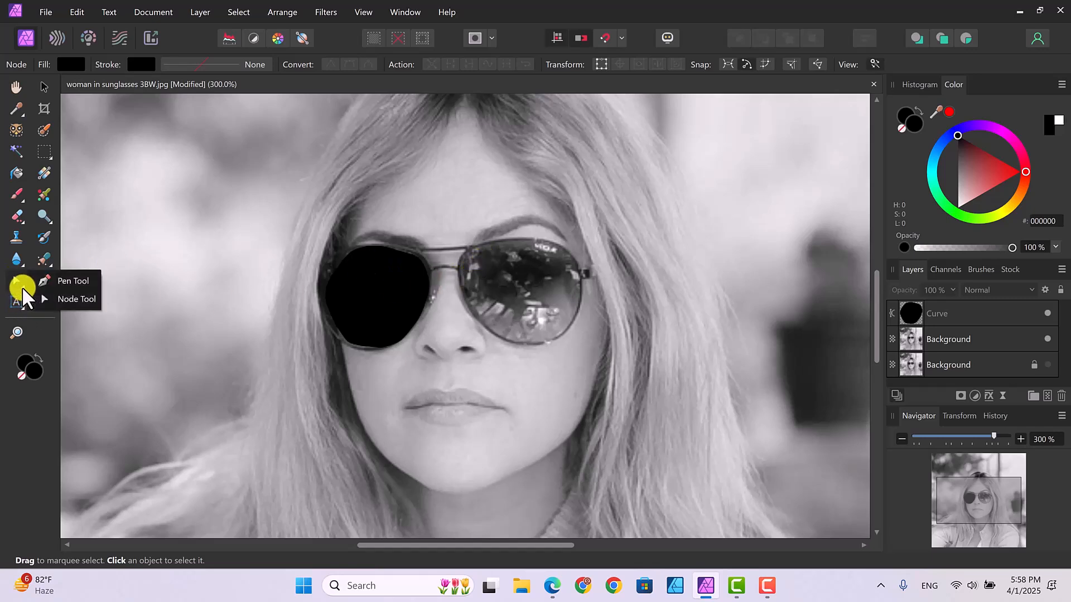
click(69, 282)
click(528, 242)
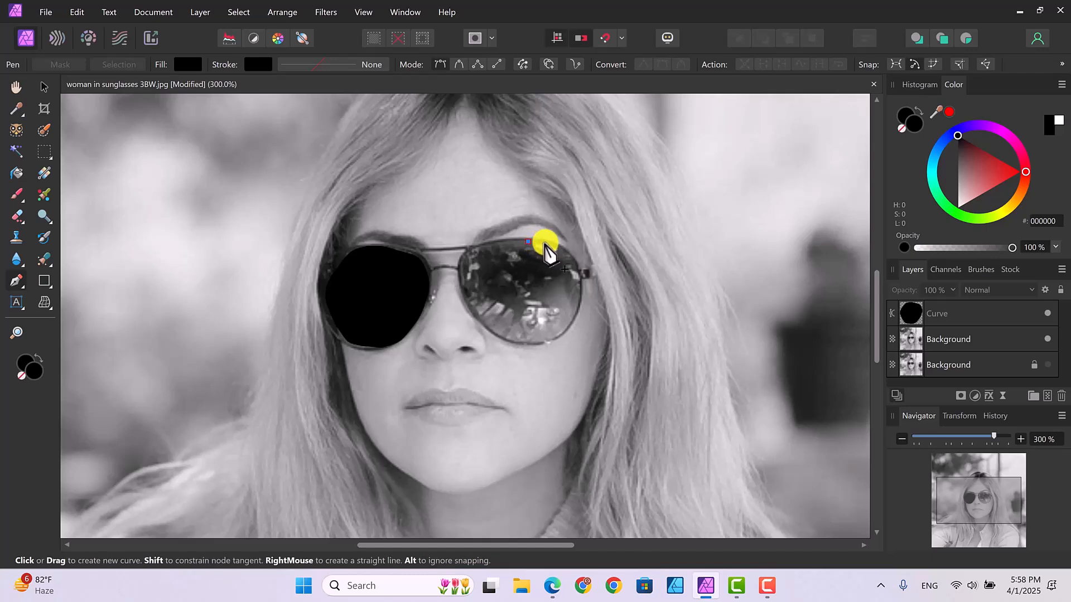
click(544, 243)
click(561, 249)
click(570, 259)
click(576, 272)
click(579, 291)
click(574, 313)
click(557, 335)
click(543, 339)
click(524, 340)
click(509, 338)
click(493, 328)
click(481, 317)
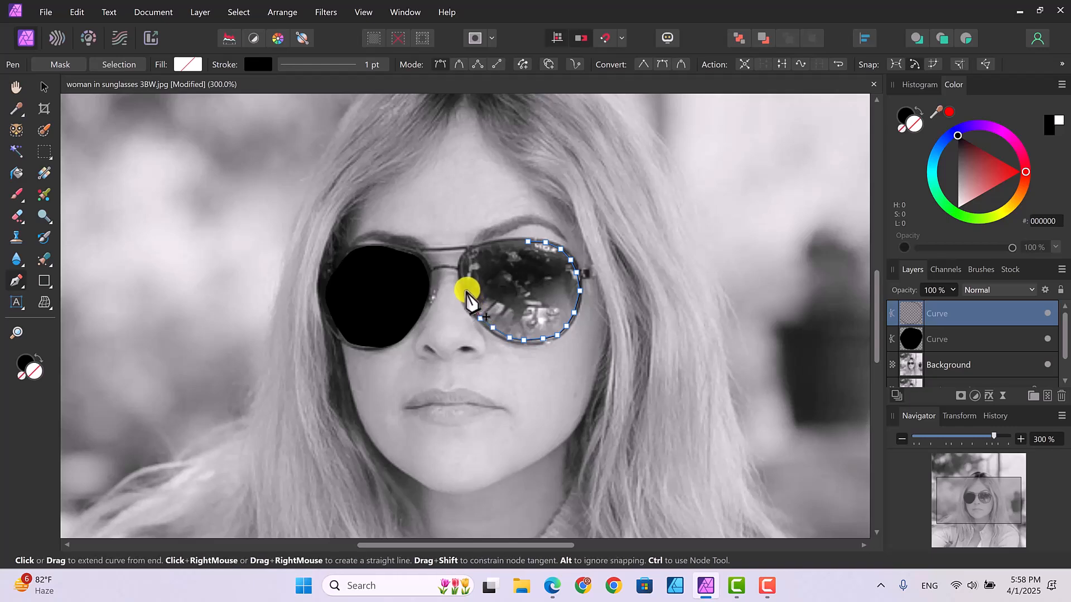
click(472, 304)
click(466, 288)
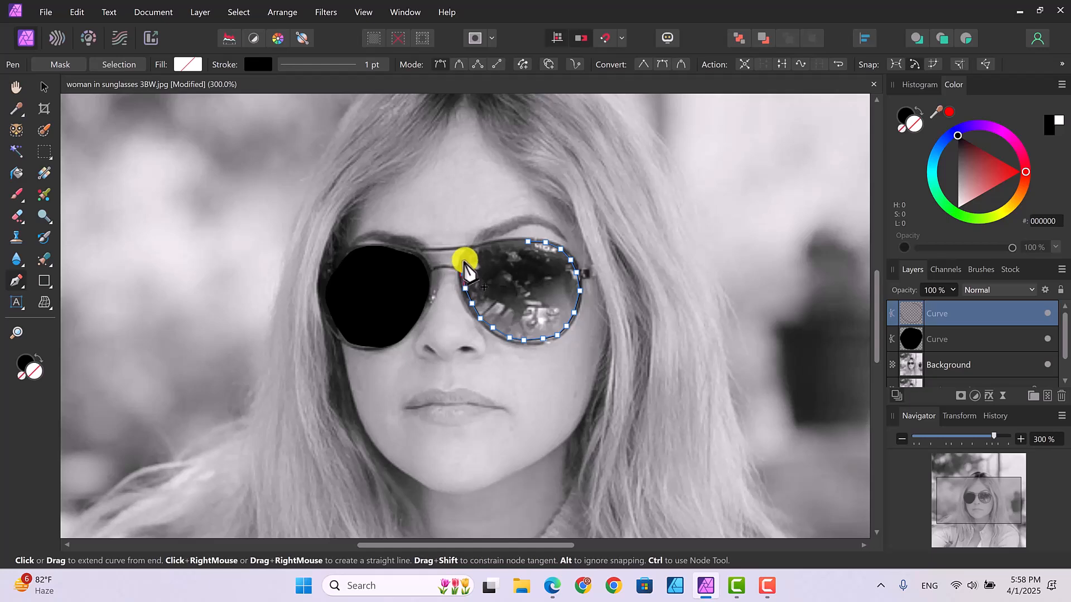
click(463, 274)
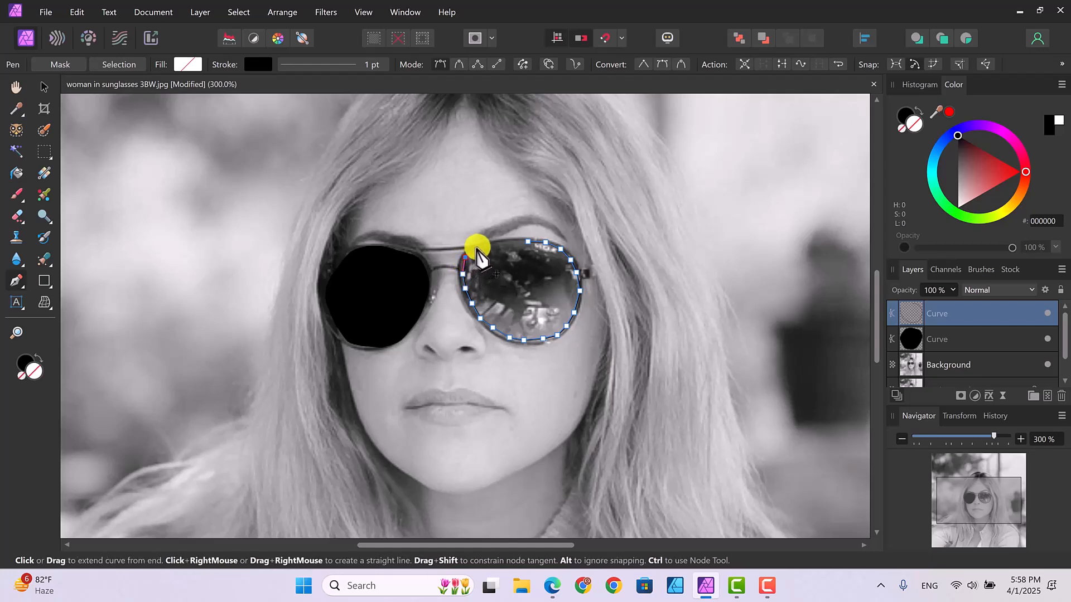
click(478, 247)
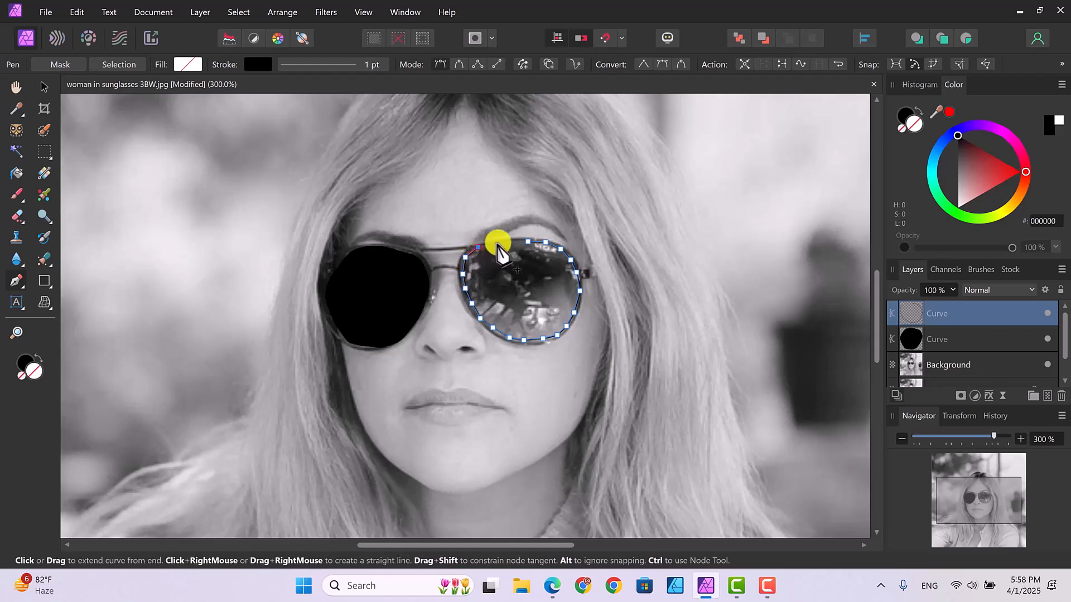
click(498, 244)
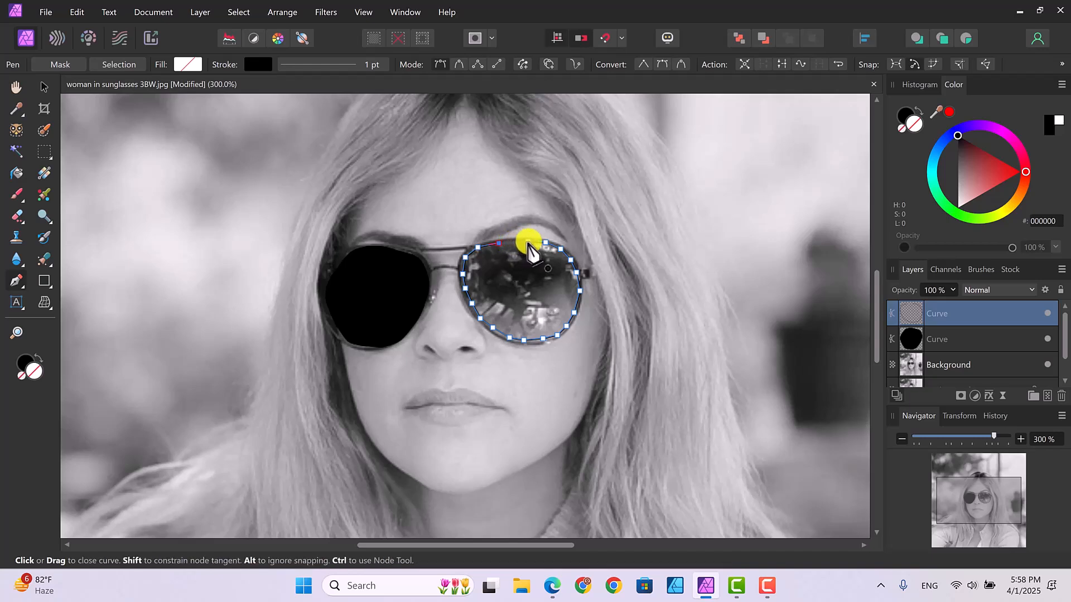
click(528, 244)
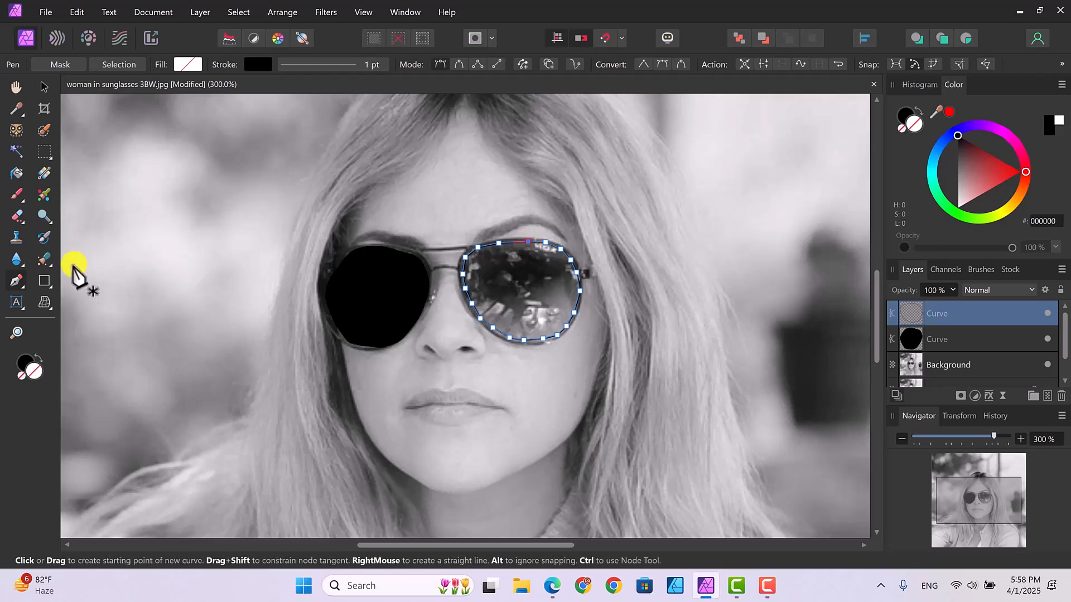
Step: Select all nodes of the new lens curve with the Node Tool and convert them to smooth
click(23, 289)
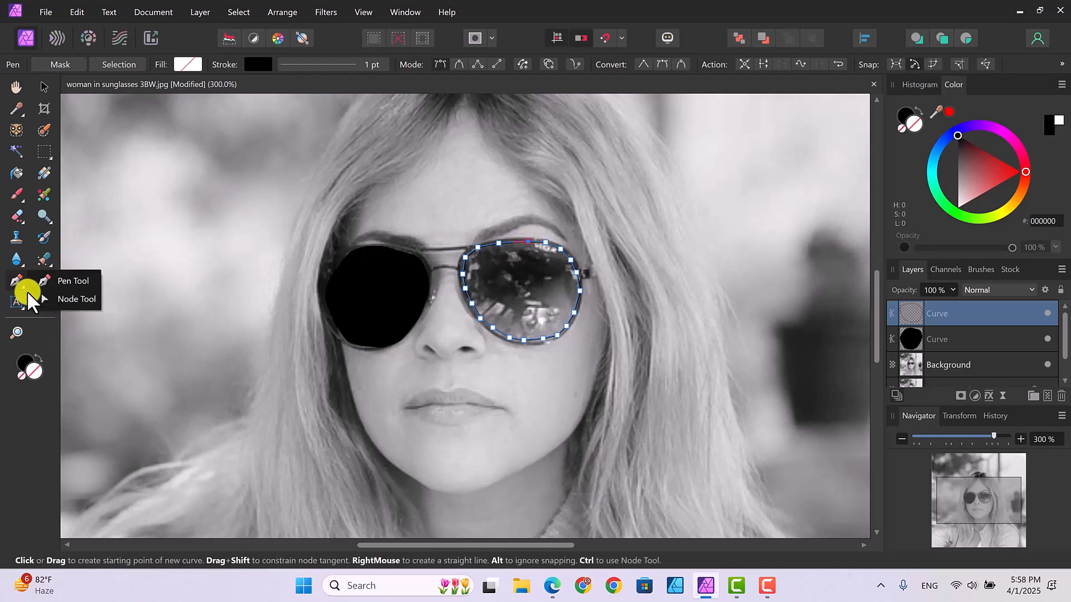
click(68, 300)
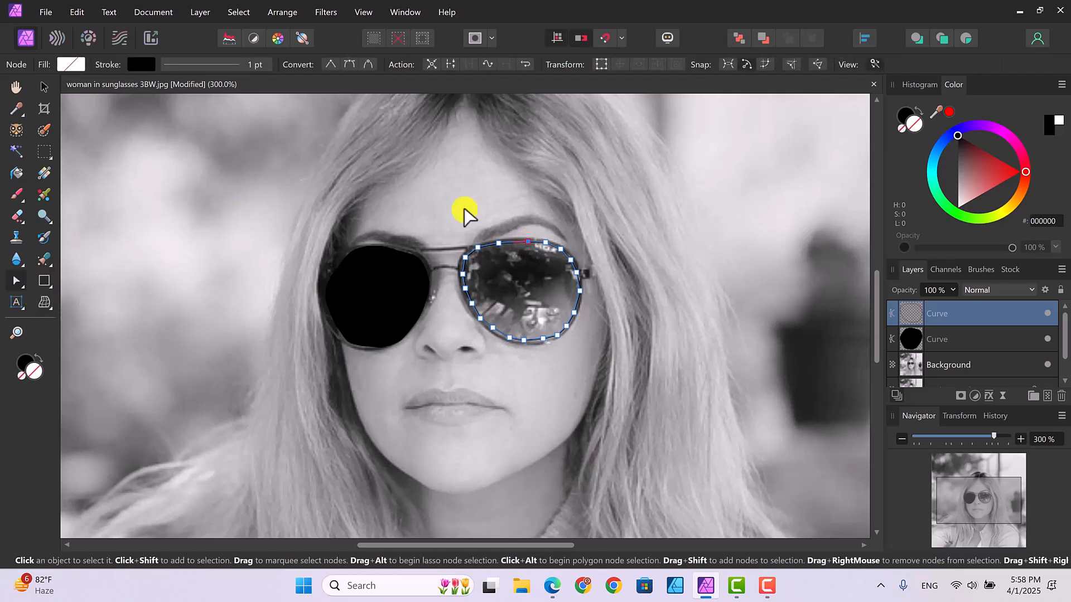
drag(452, 229, 605, 372)
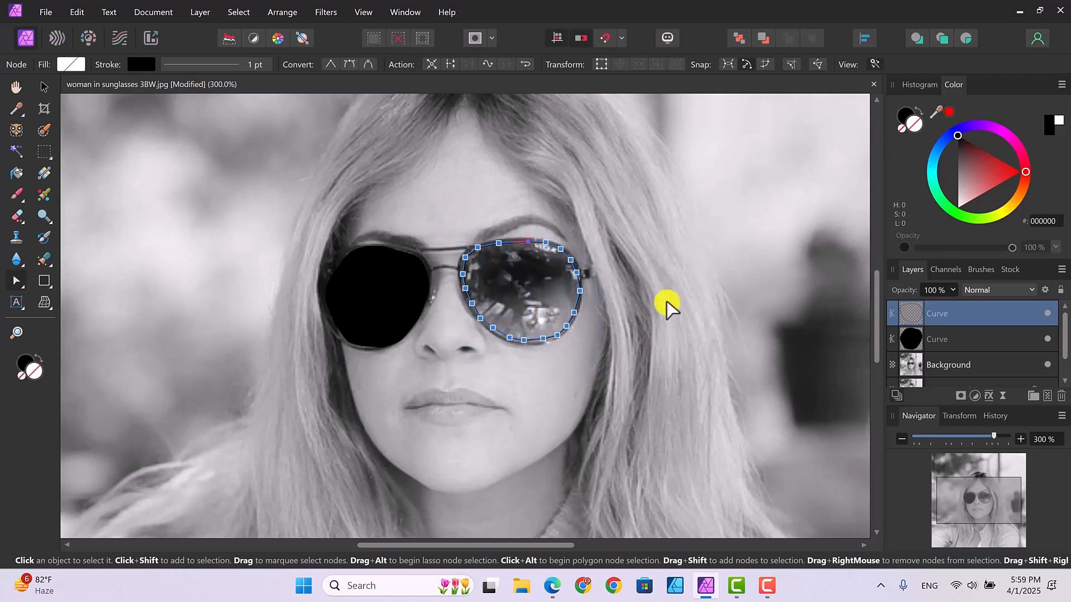
click(349, 65)
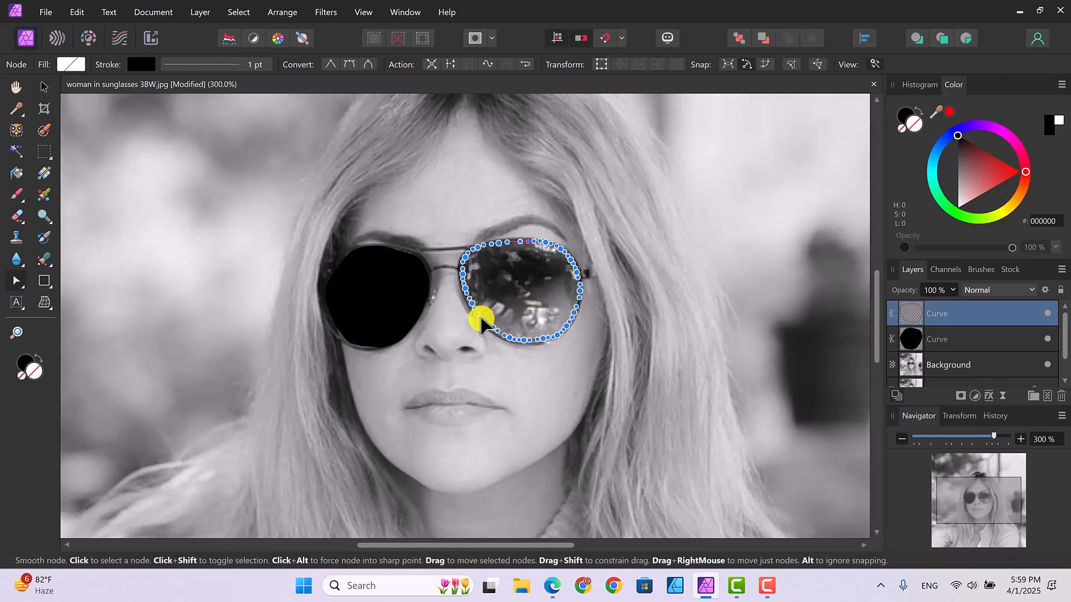
Step: Adjust the nodes on the new curve's upper outer corner and lower edge to follow the lens more closely, and deselect it
drag(480, 318, 483, 320)
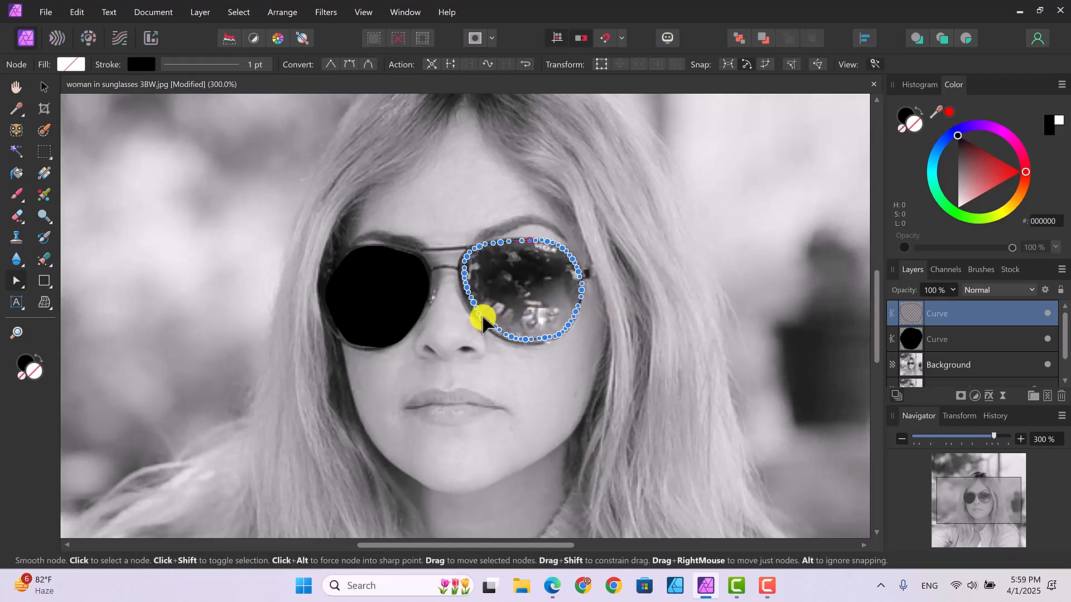
click(482, 314)
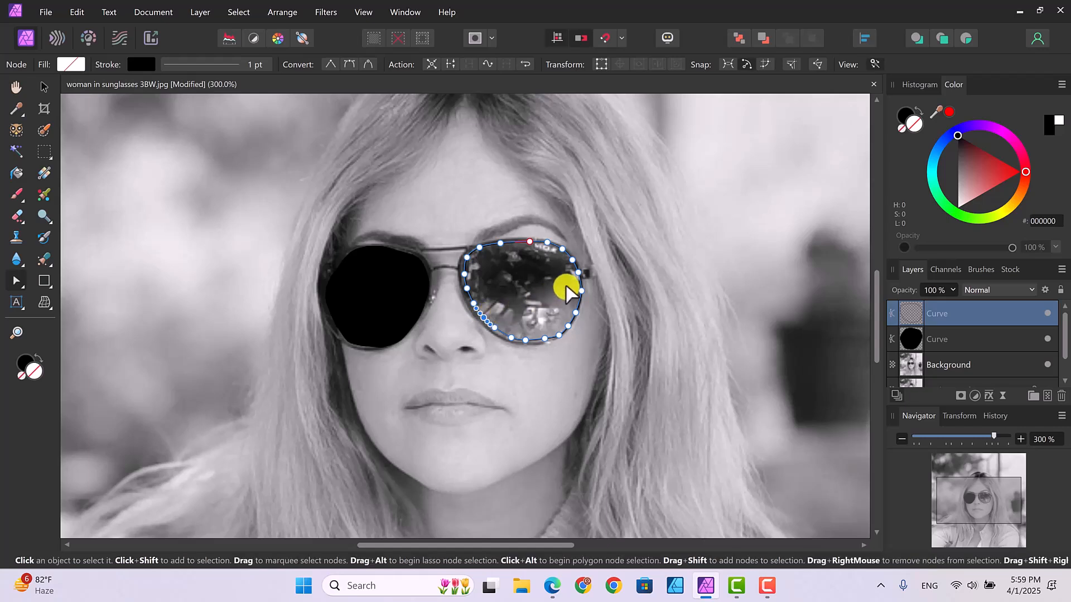
key(Delete)
click(561, 252)
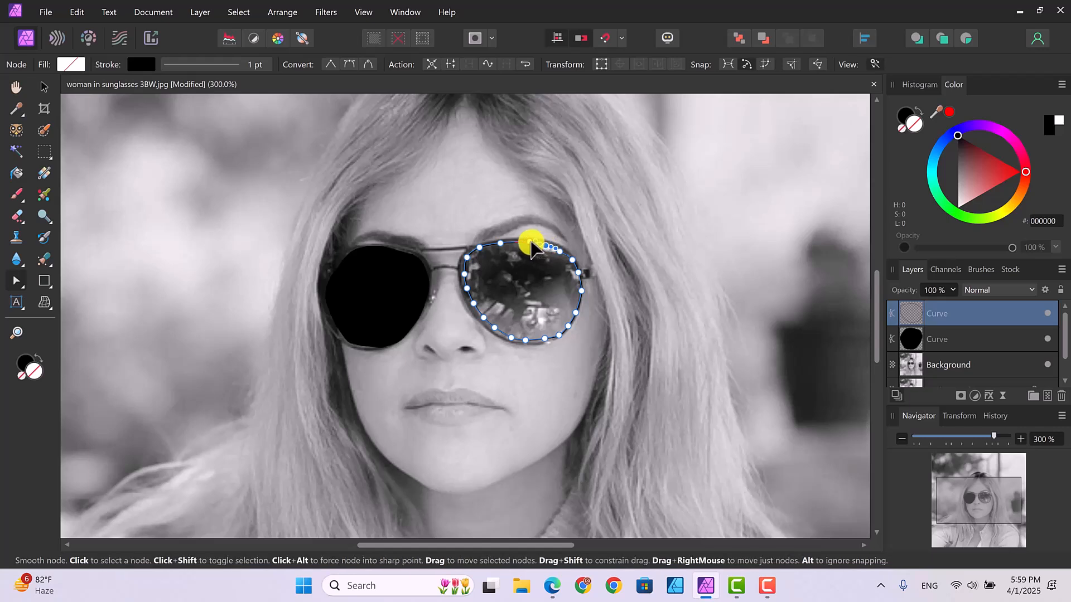
click(531, 242)
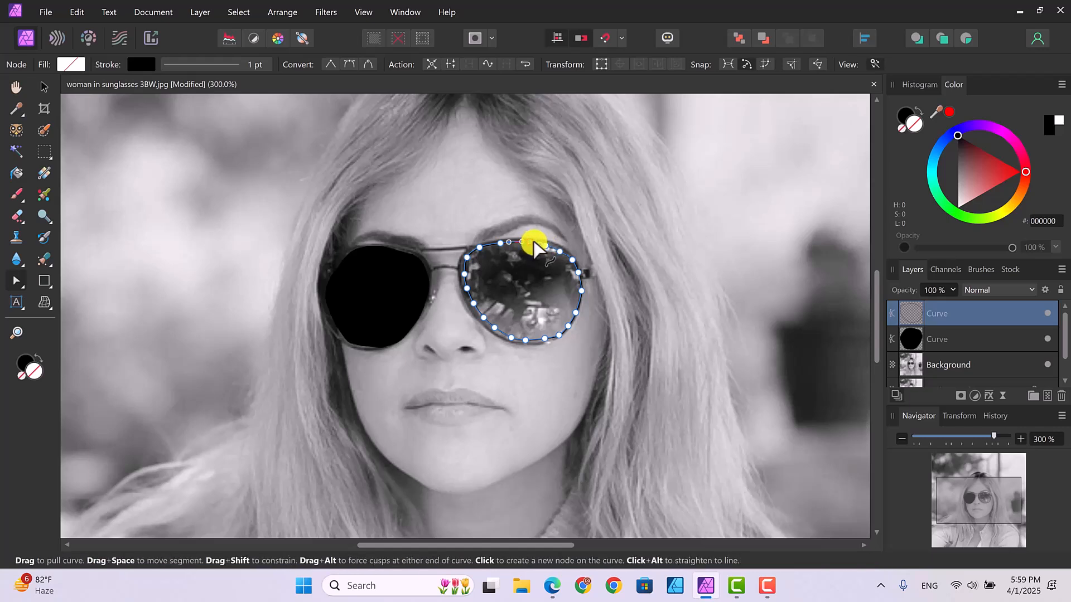
click(545, 246)
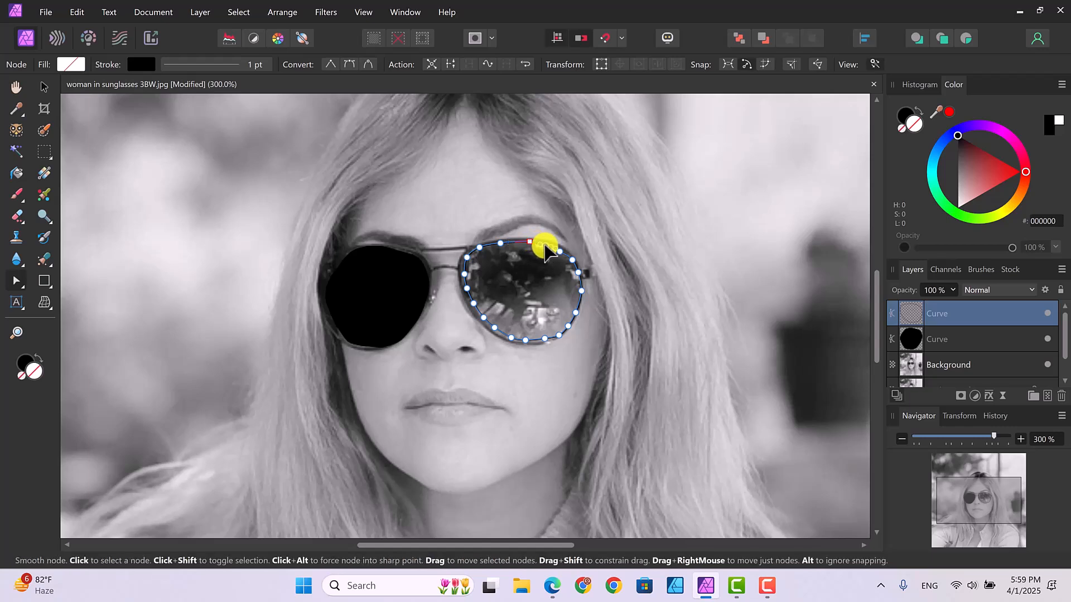
click(572, 260)
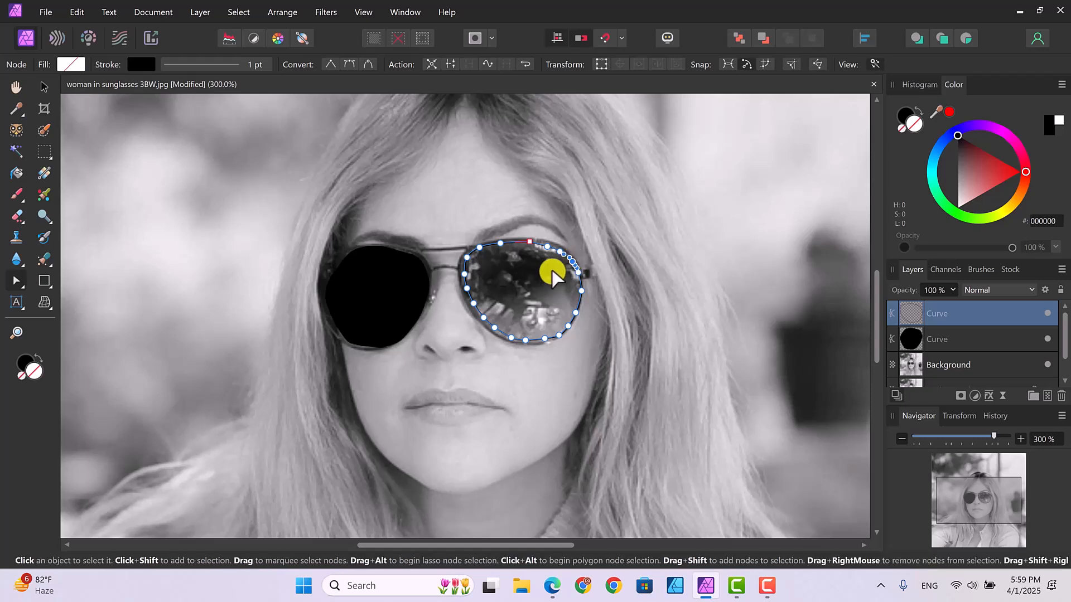
click(545, 338)
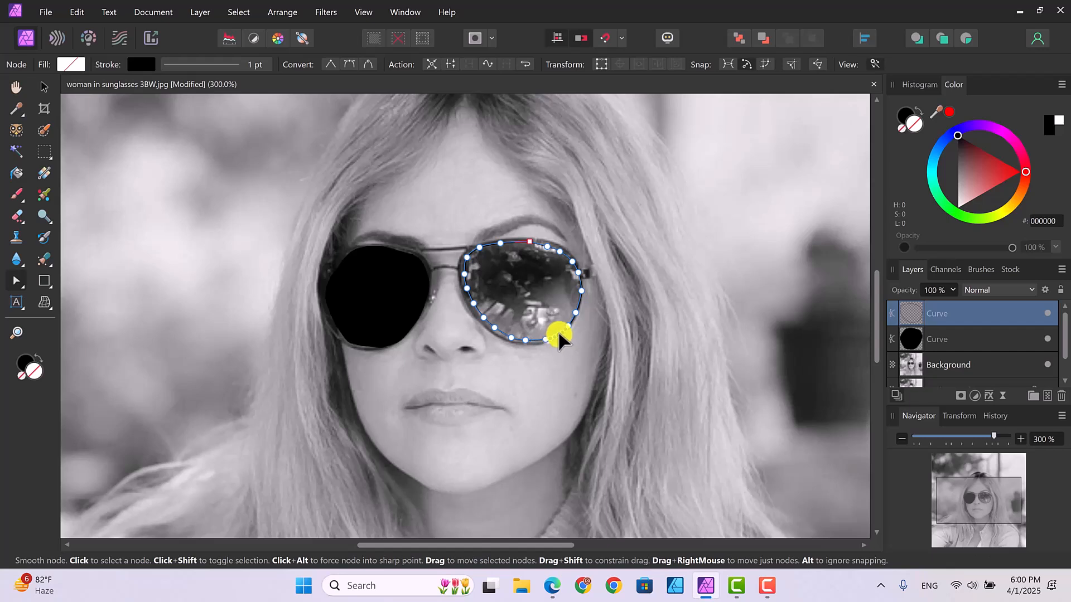
click(495, 329)
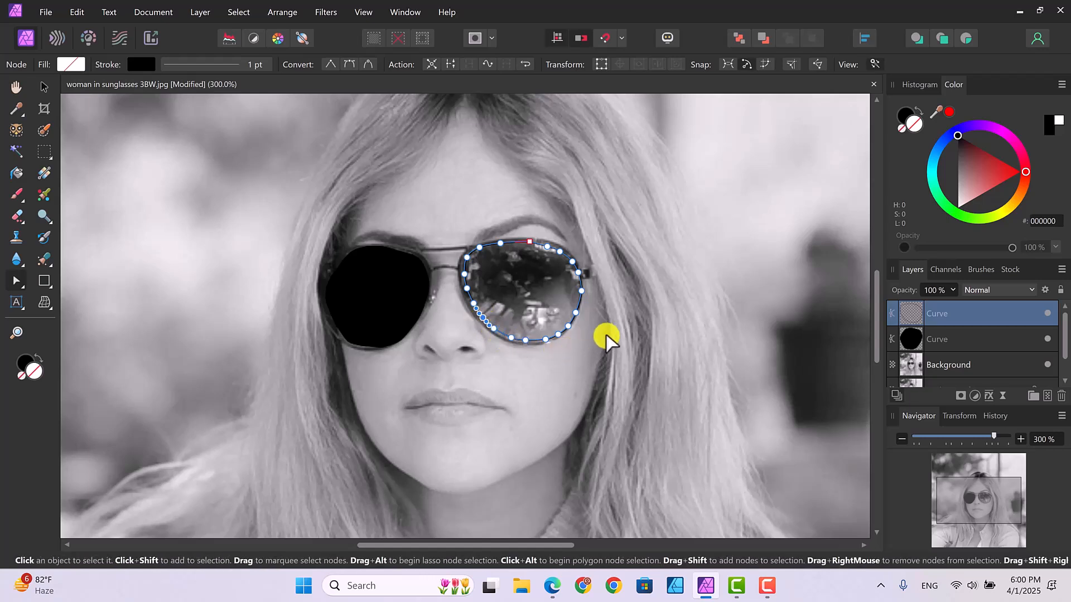
click(629, 335)
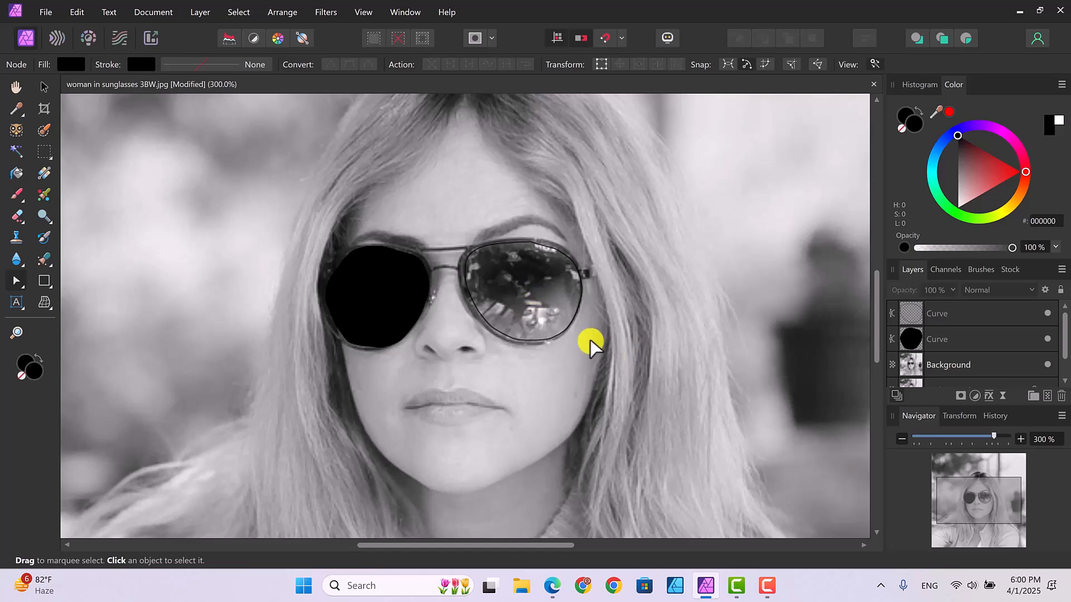
Step: Fill the unfilled lens curve with solid black from the swatches and deselect it
click(1021, 315)
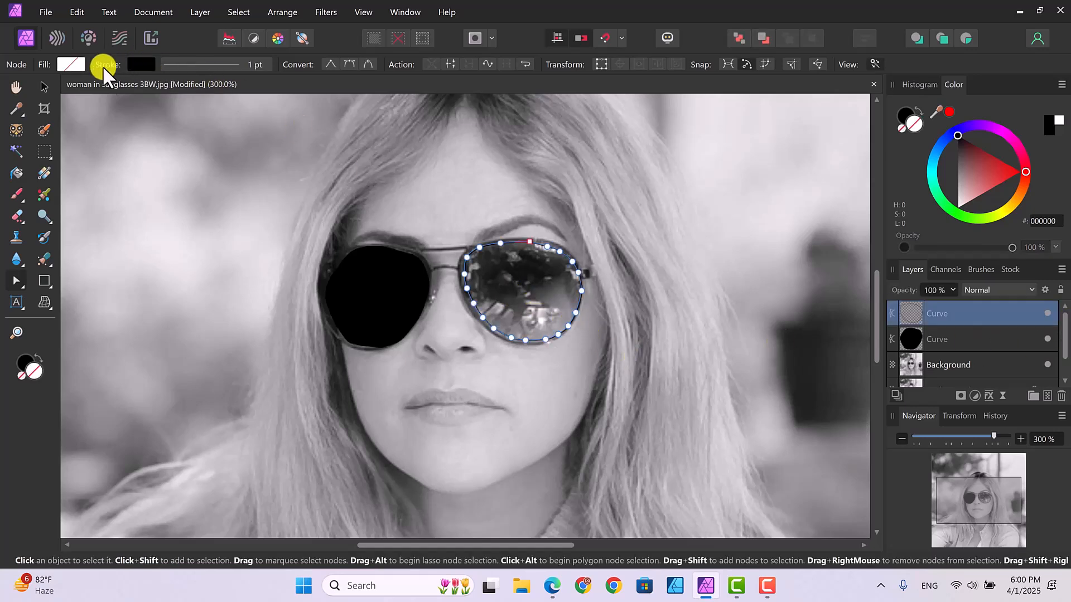
click(70, 65)
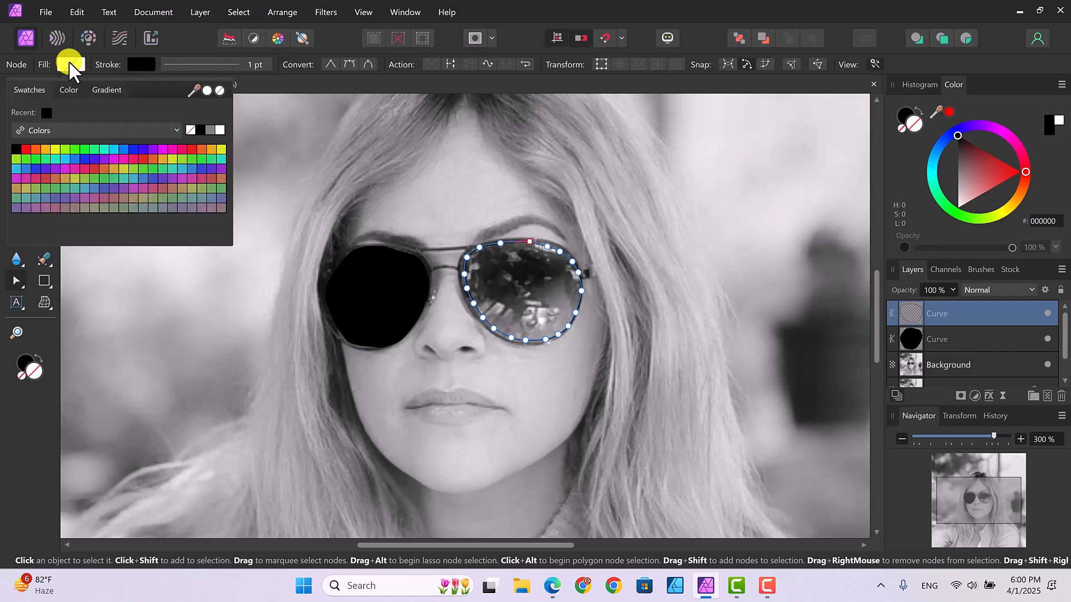
click(198, 130)
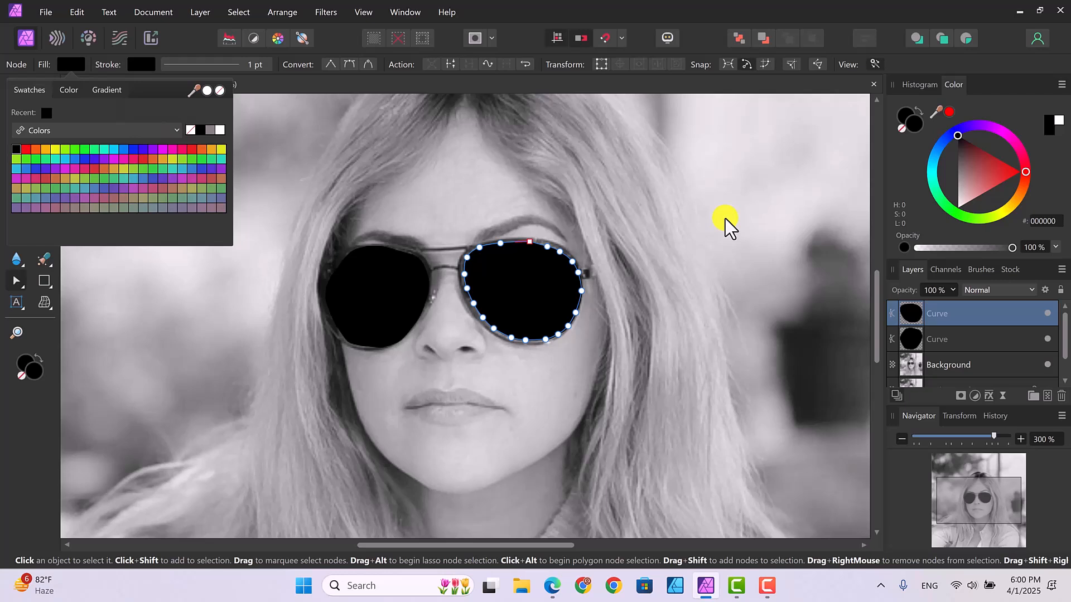
click(744, 244)
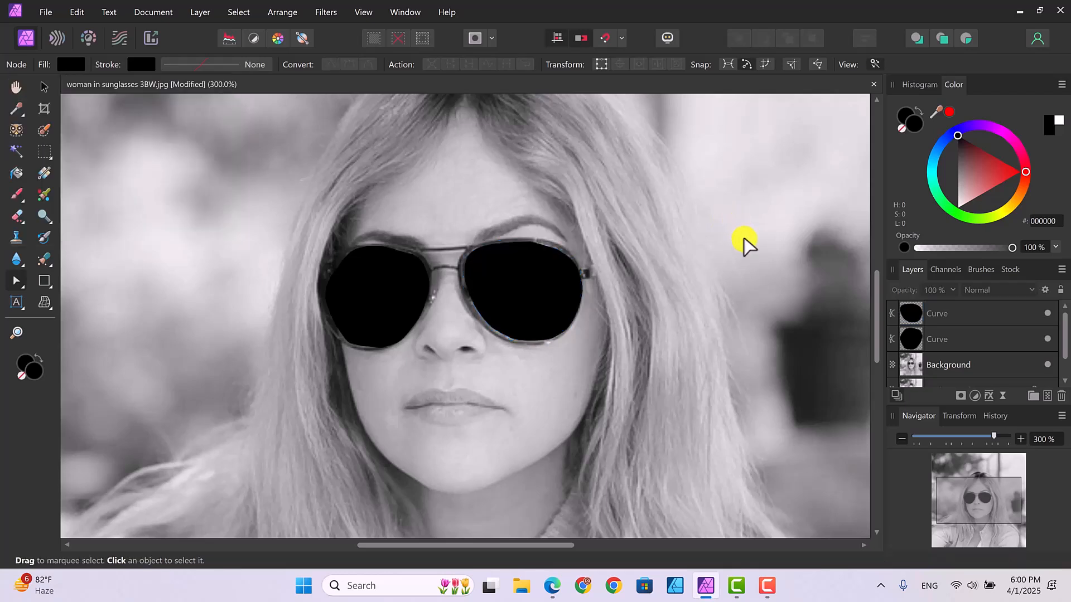
Step: Rename the curve layer of the lens on the image's left as "right lens" and the other curve layer as "left lens"
click(966, 337)
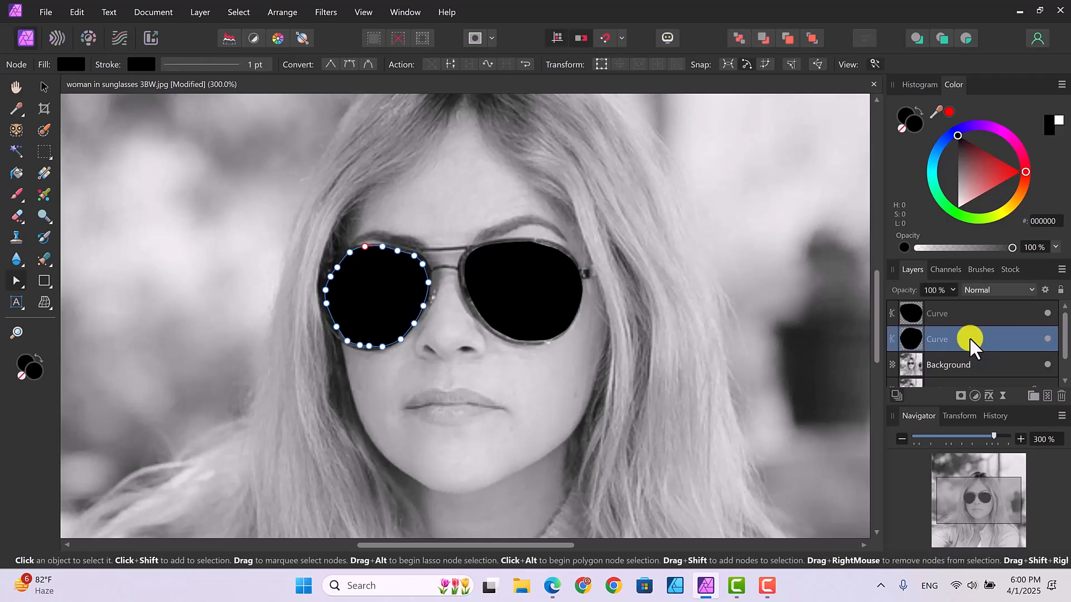
double_click(936, 339)
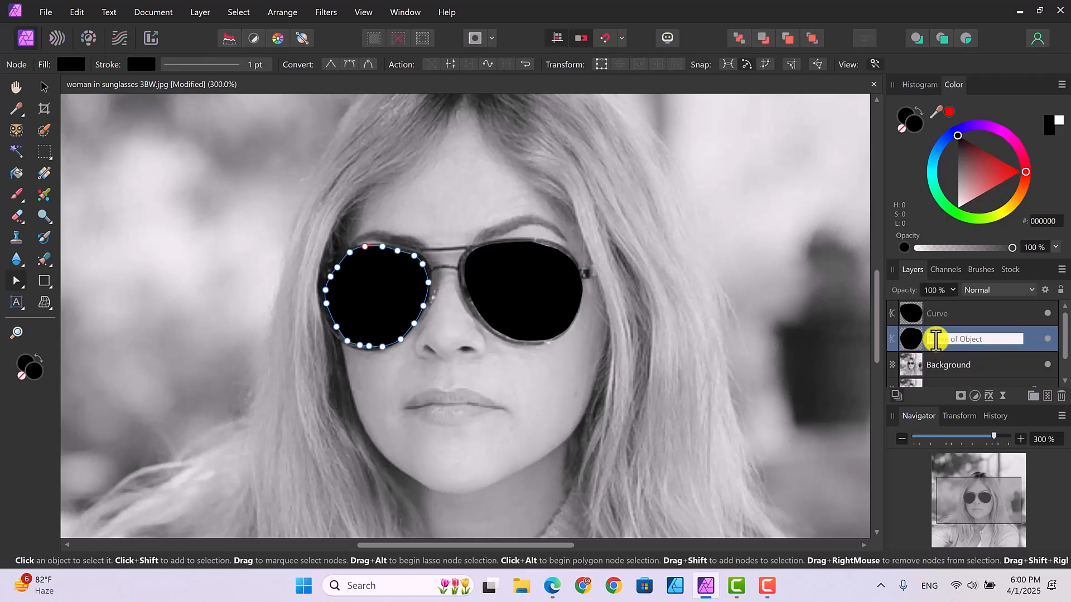
text(right lens)
double_click(951, 314)
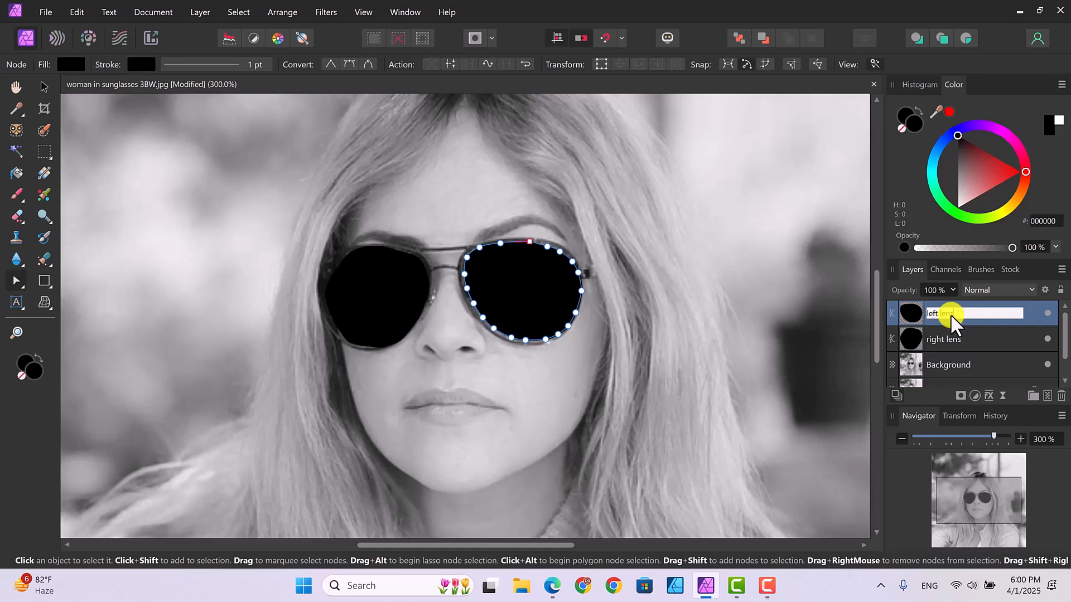
key(Return)
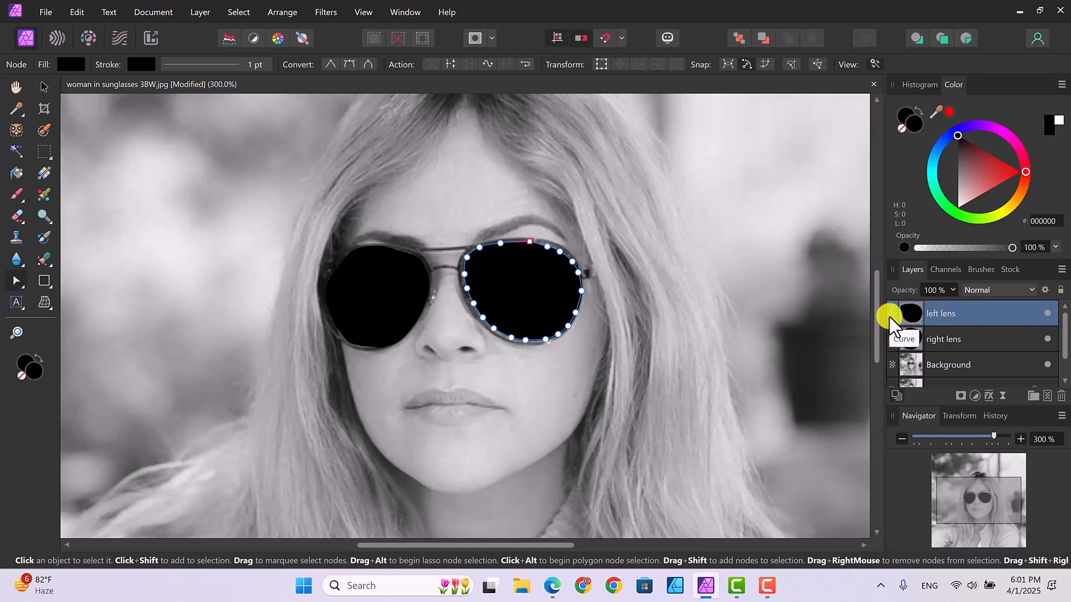
Step: Rasterize the right lens and left lens layers, leaving the right lens layer selected
click(980, 338)
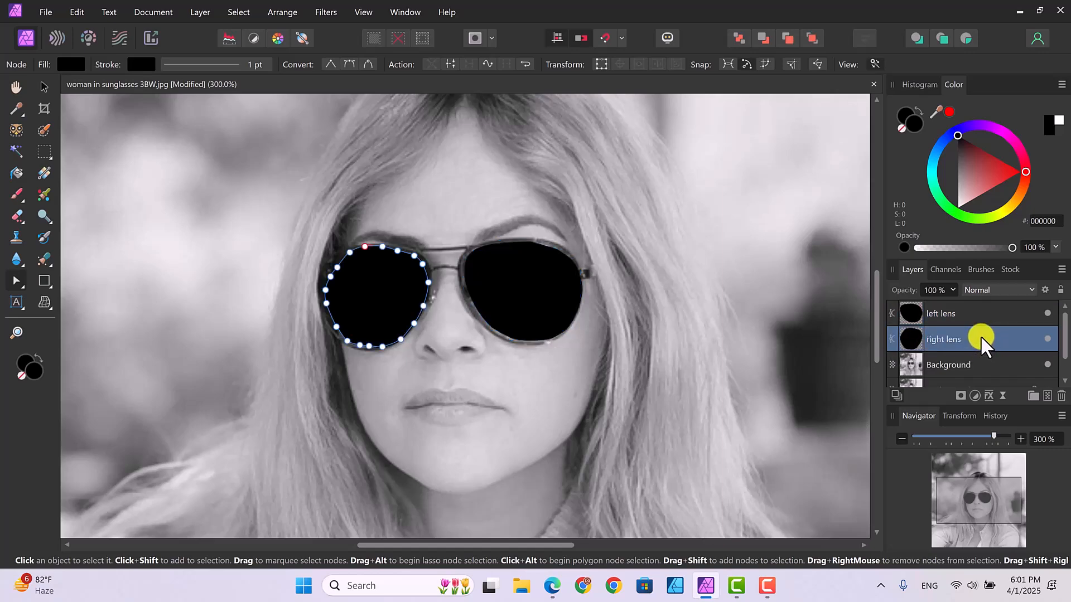
right_click(980, 336)
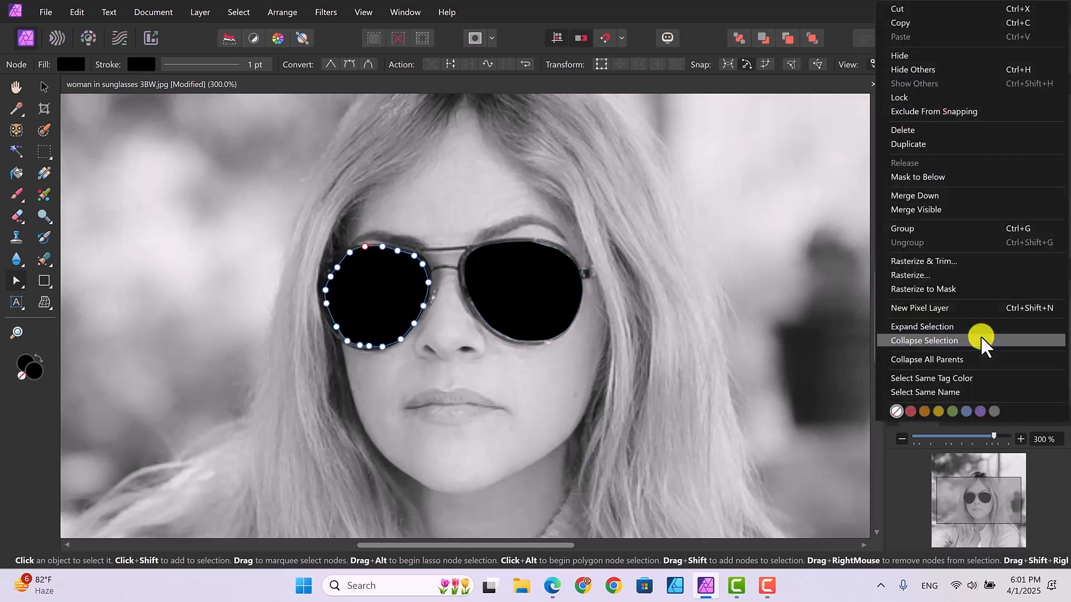
click(921, 273)
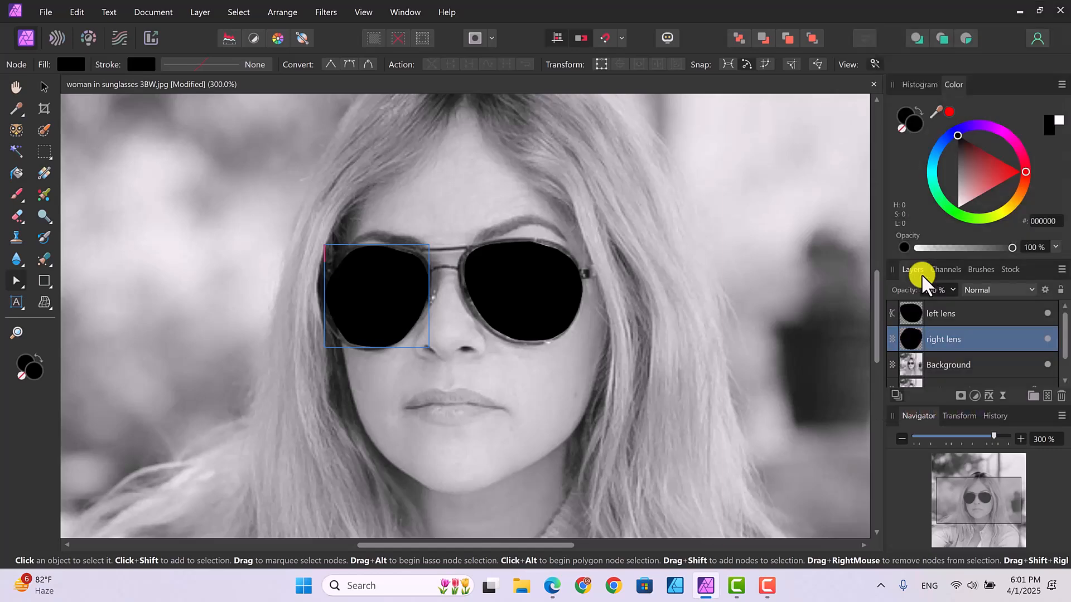
click(977, 309)
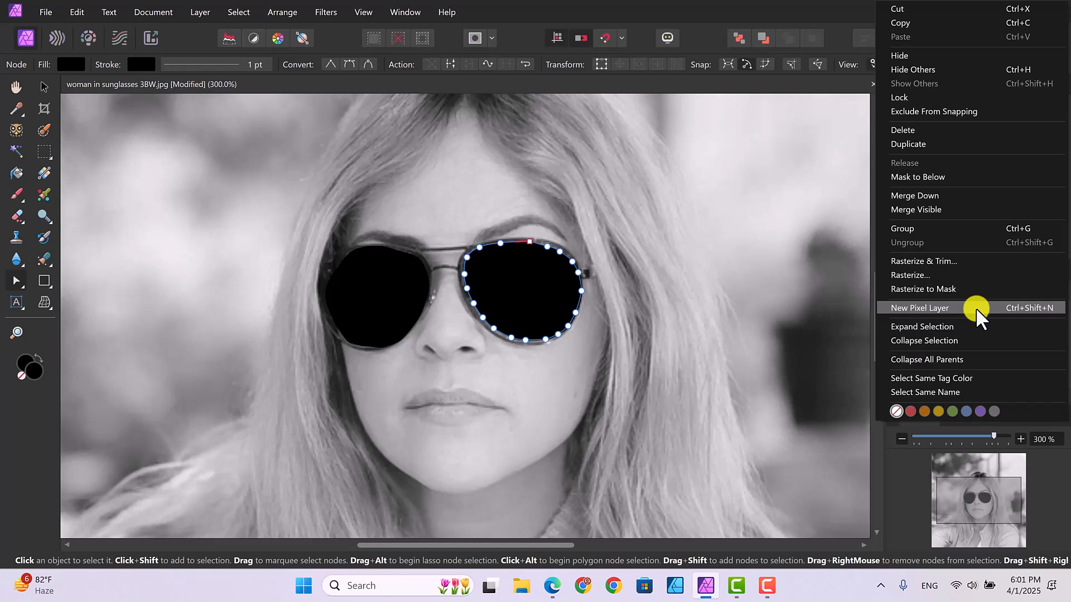
click(912, 276)
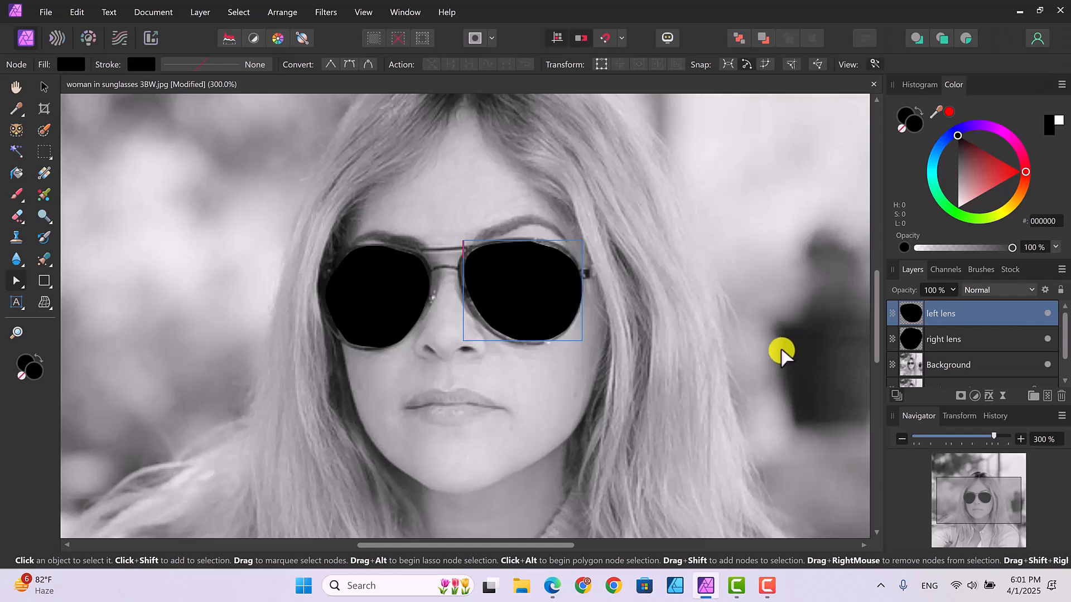
click(985, 340)
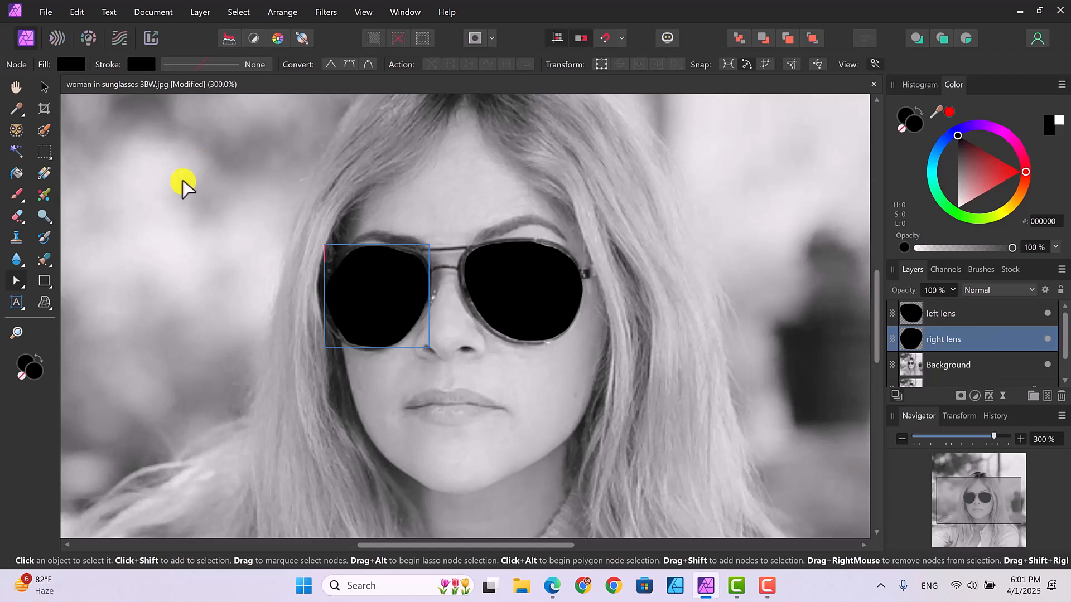
Step: Place the vintage car_townBW image over the blacked-out lens on the image's left, large enough to cover it
click(42, 14)
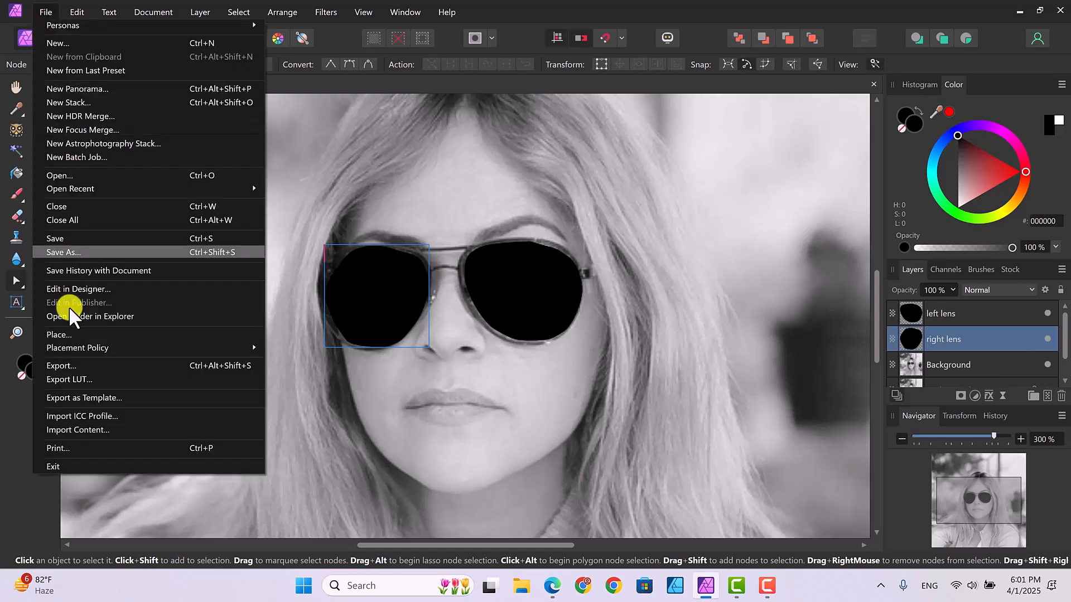
click(58, 333)
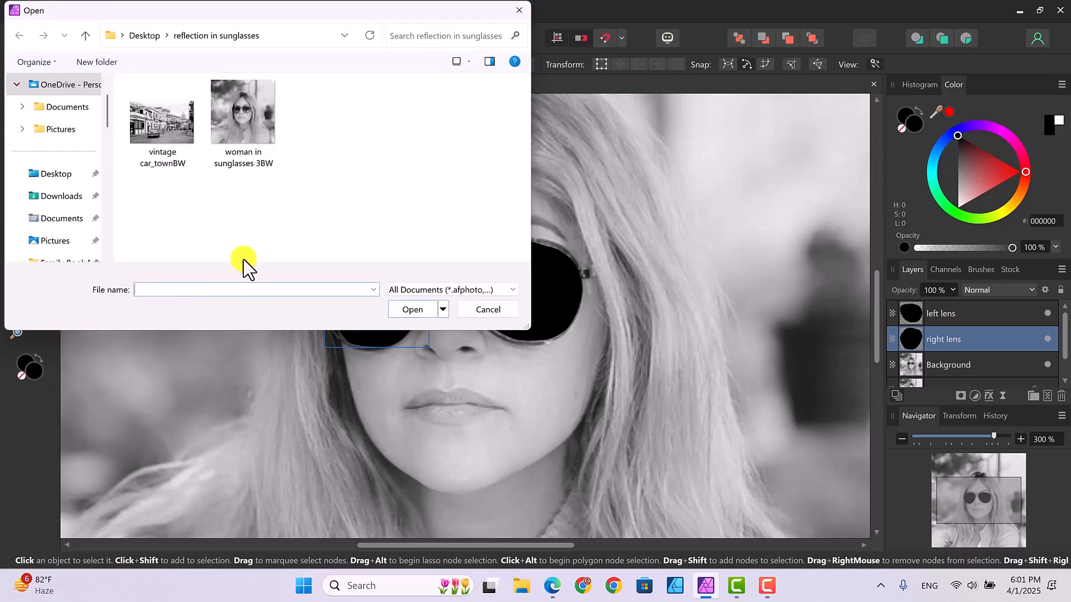
click(178, 125)
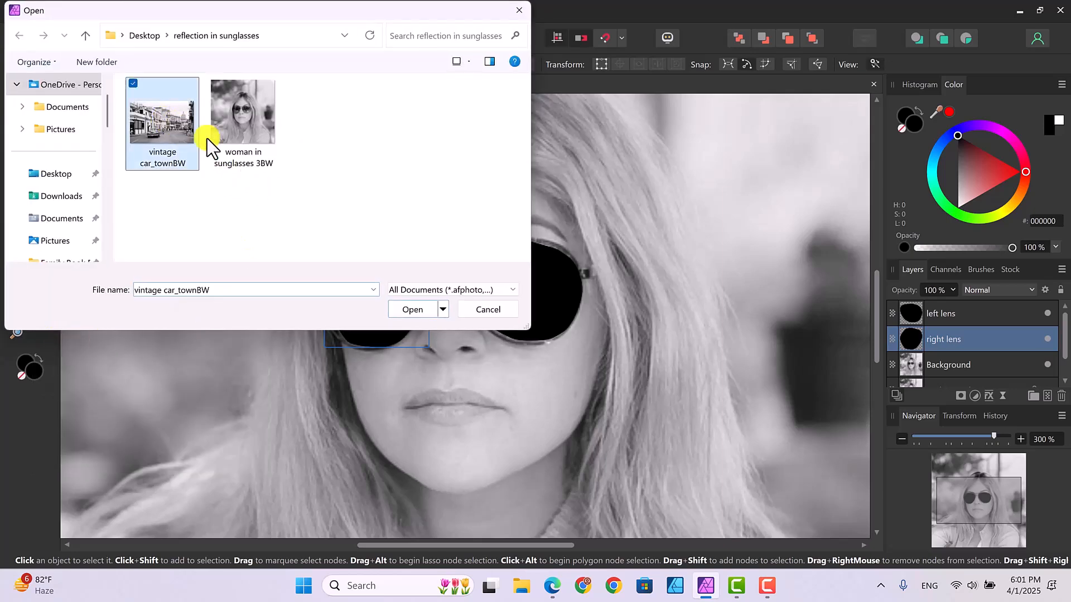
click(413, 308)
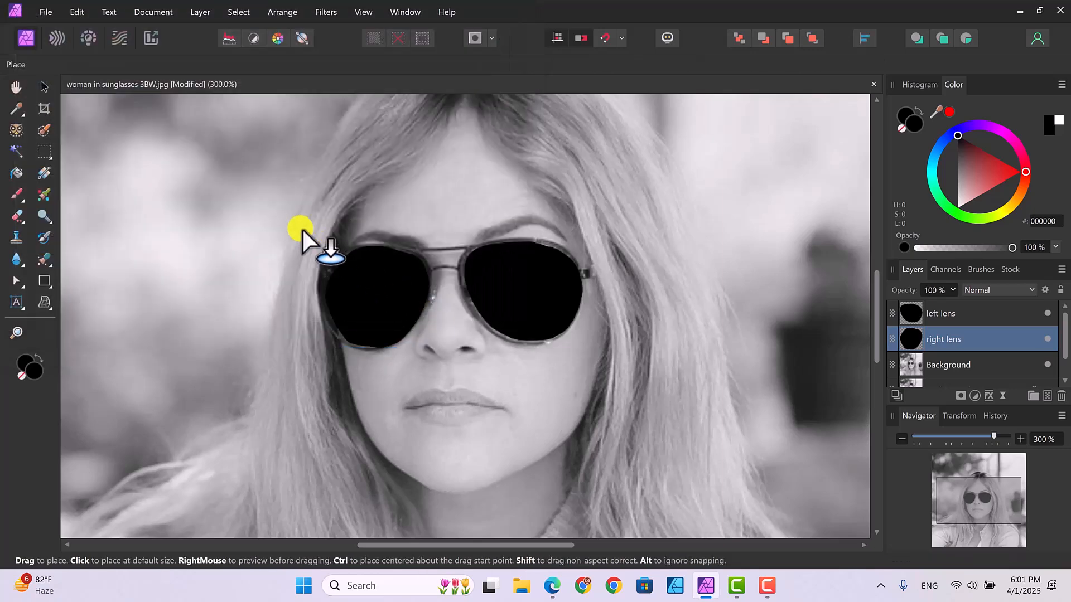
drag(302, 228, 437, 439)
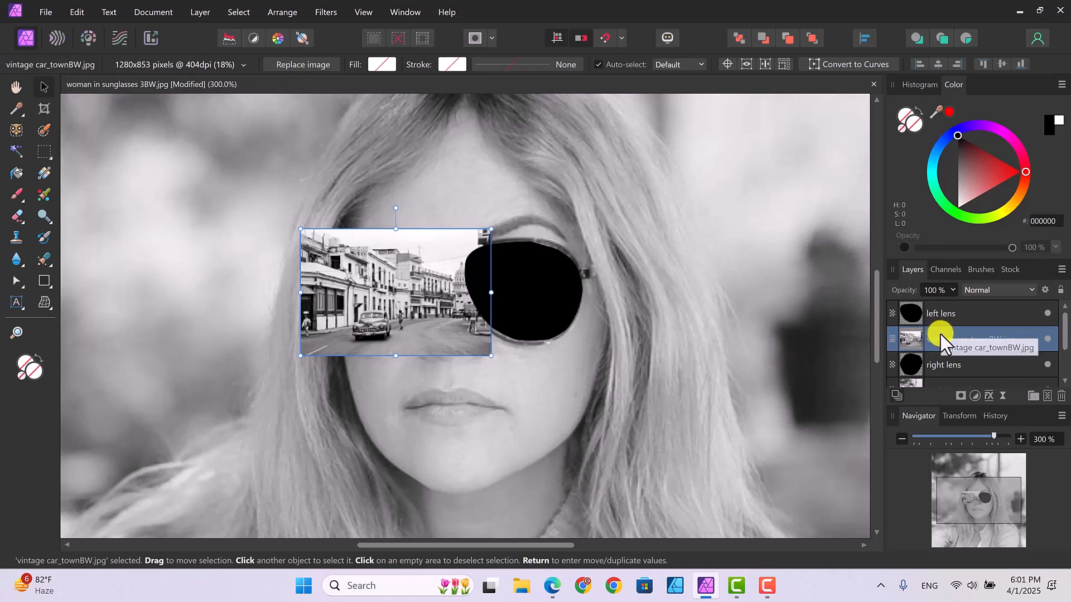
Step: Clip the placed vintage car_townBW image inside the right lens layer and rasterize it
drag(938, 337, 943, 362)
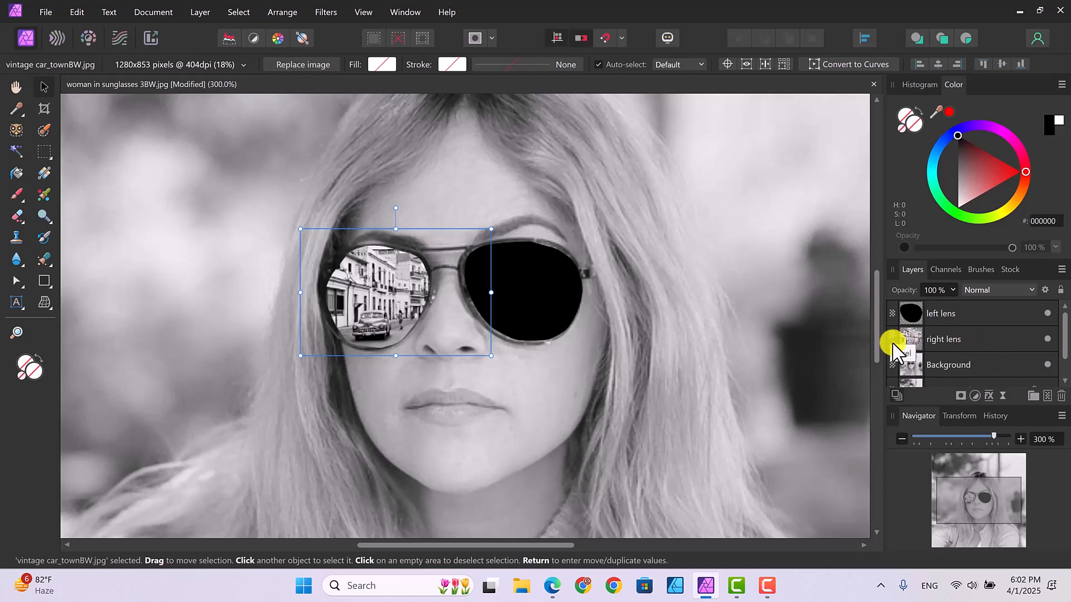
click(892, 343)
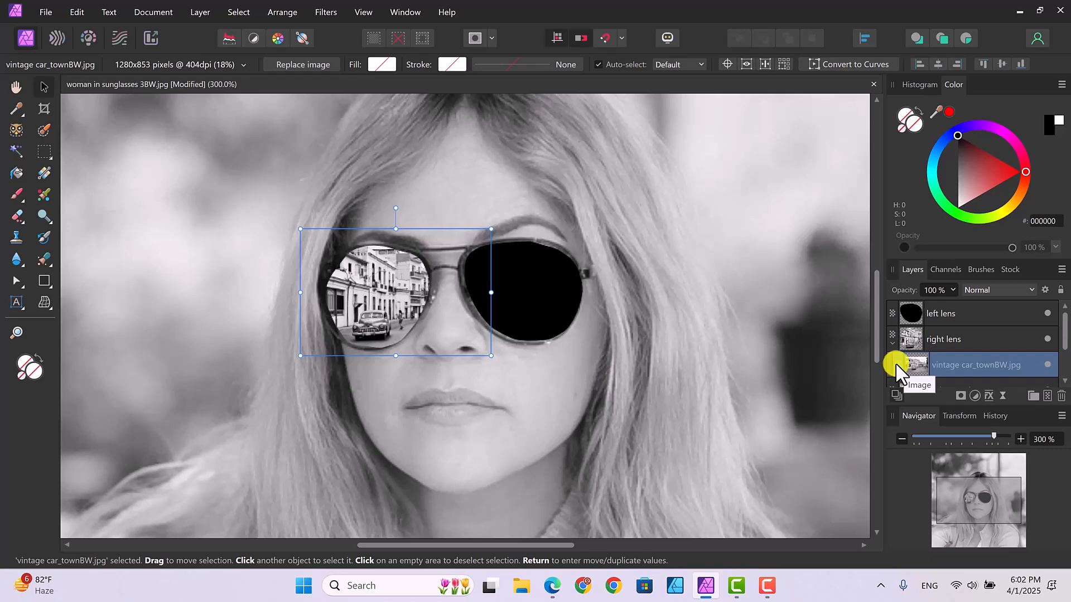
right_click(954, 364)
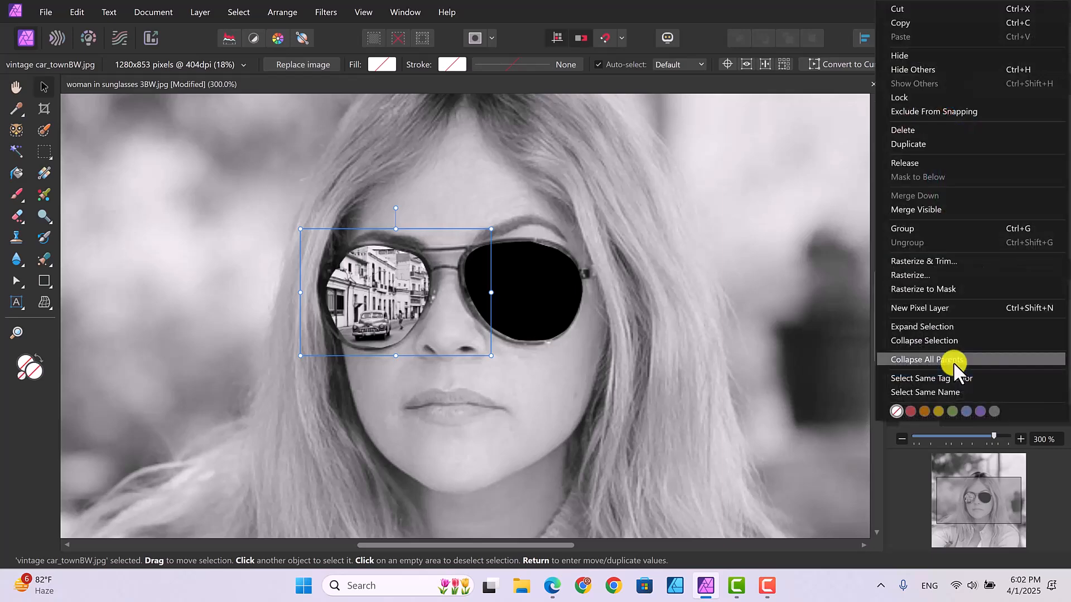
click(922, 274)
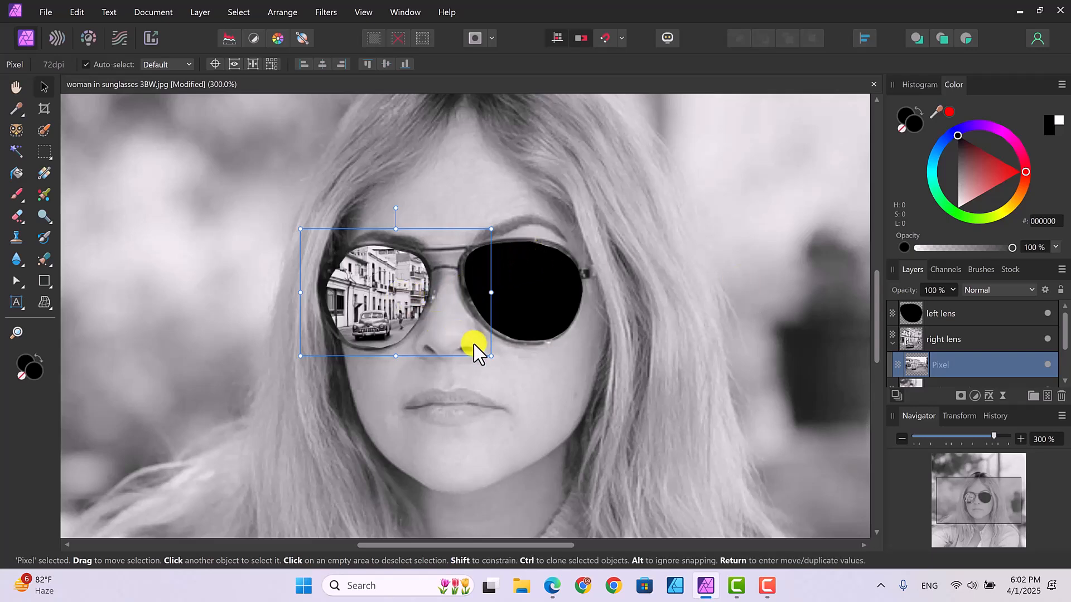
Step: Slightly shrink and reposition the town photo within the right lens, deselect it, and collapse the right lens layer
mouse_move(491, 356)
mouse_down()
mouse_move(463, 345)
mouse_move(481, 361)
mouse_up()
mouse_move(380, 305)
mouse_down()
mouse_move(393, 304)
mouse_move(375, 306)
mouse_up()
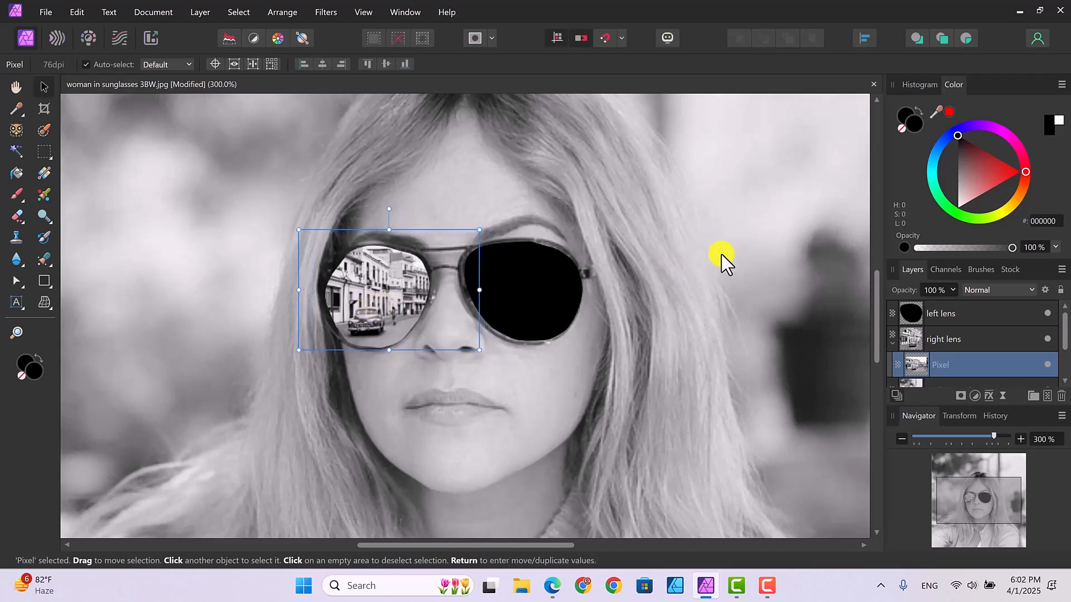
click(765, 279)
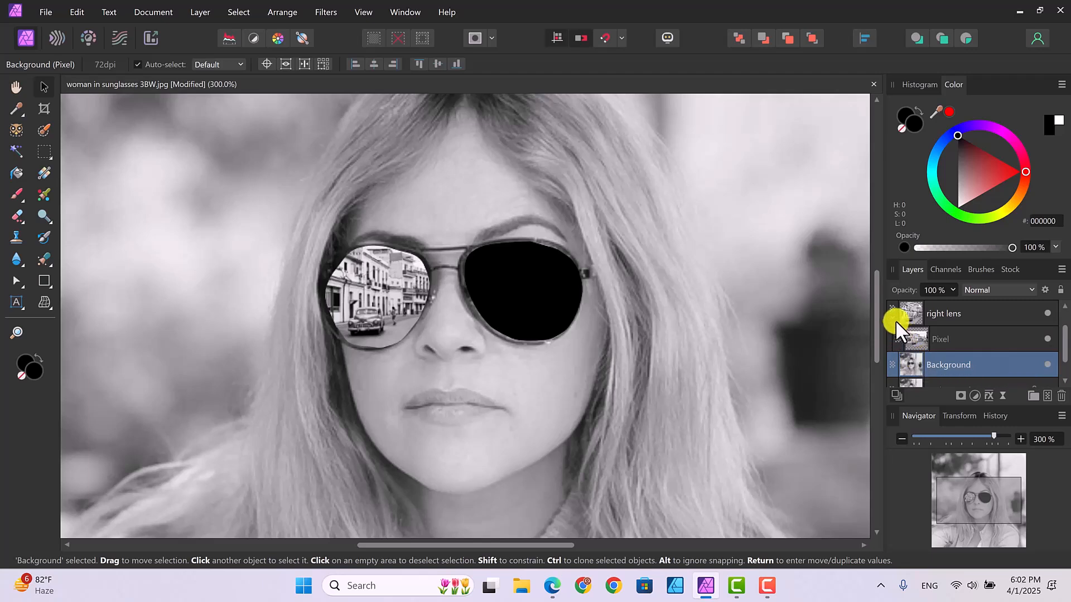
drag(894, 318, 893, 317)
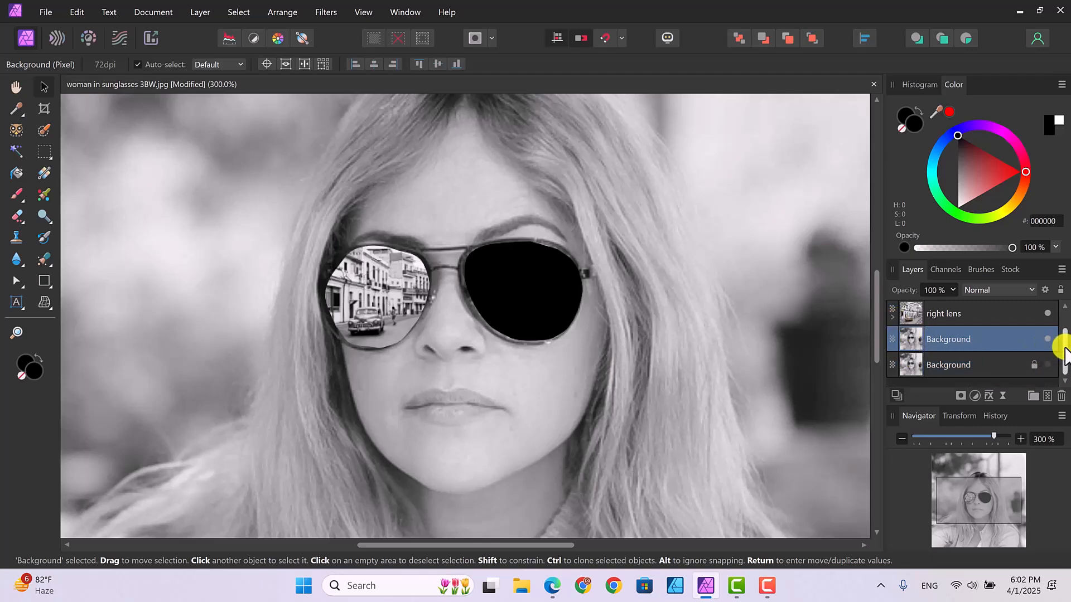
Step: Place the vintage car_townBW image again above the left lens layer, covering the remaining black lens
drag(1063, 357, 1059, 333)
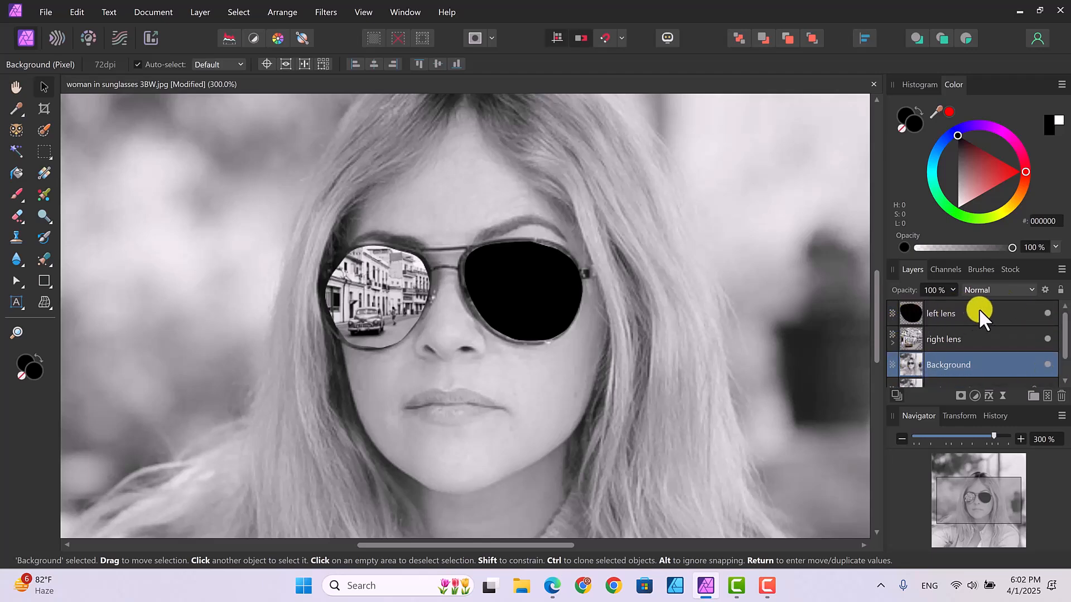
click(981, 310)
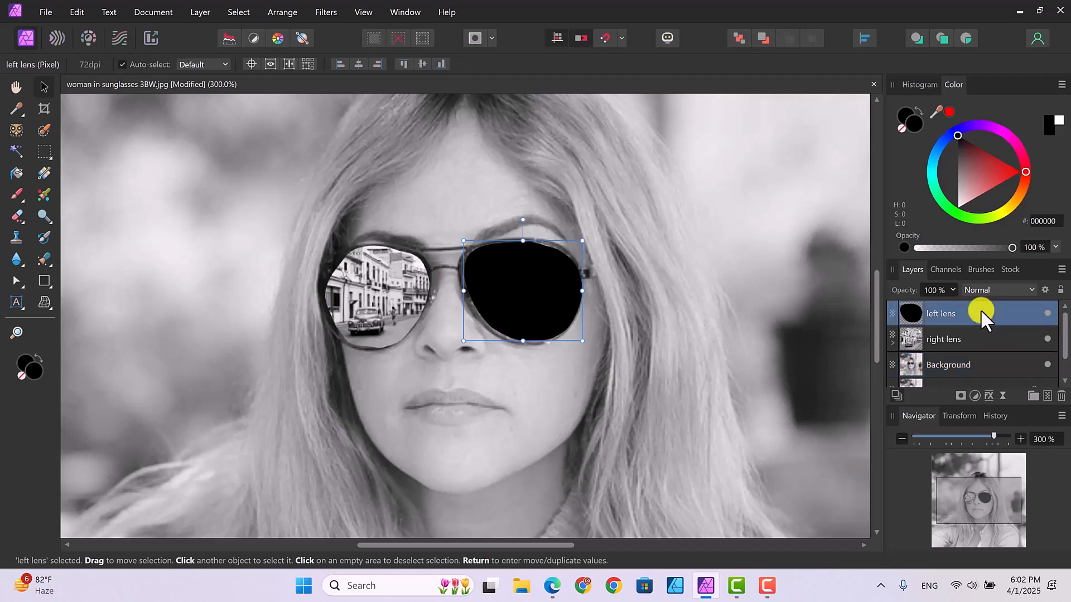
click(42, 9)
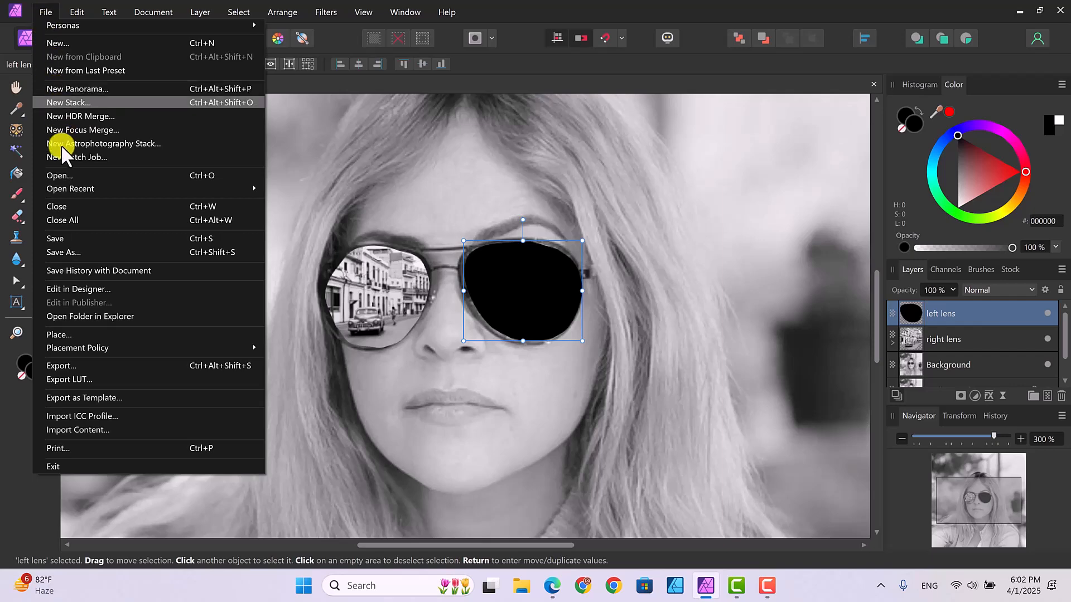
click(59, 333)
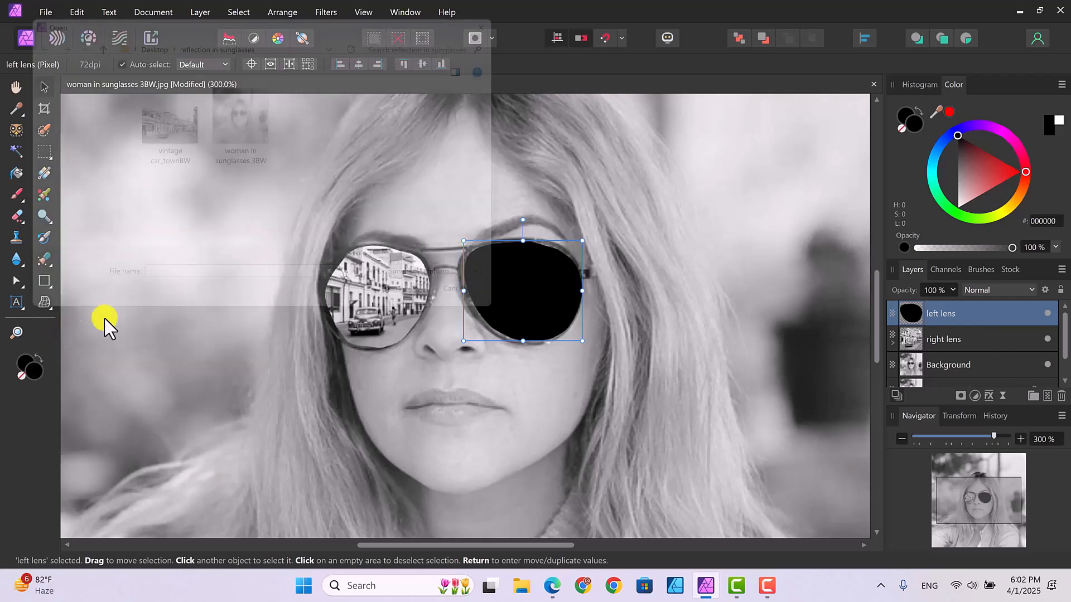
click(165, 118)
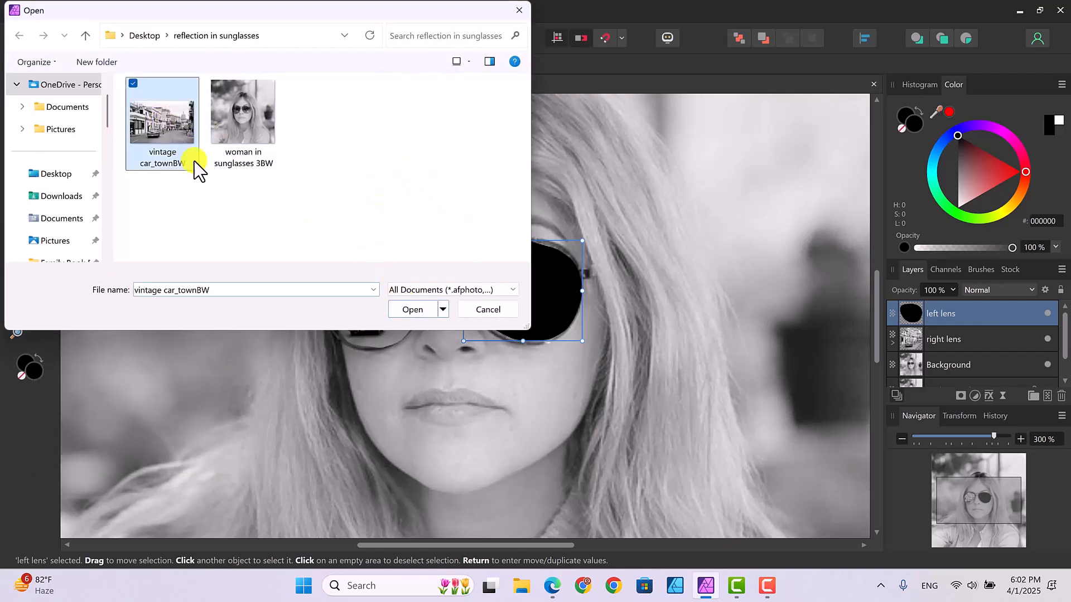
click(419, 309)
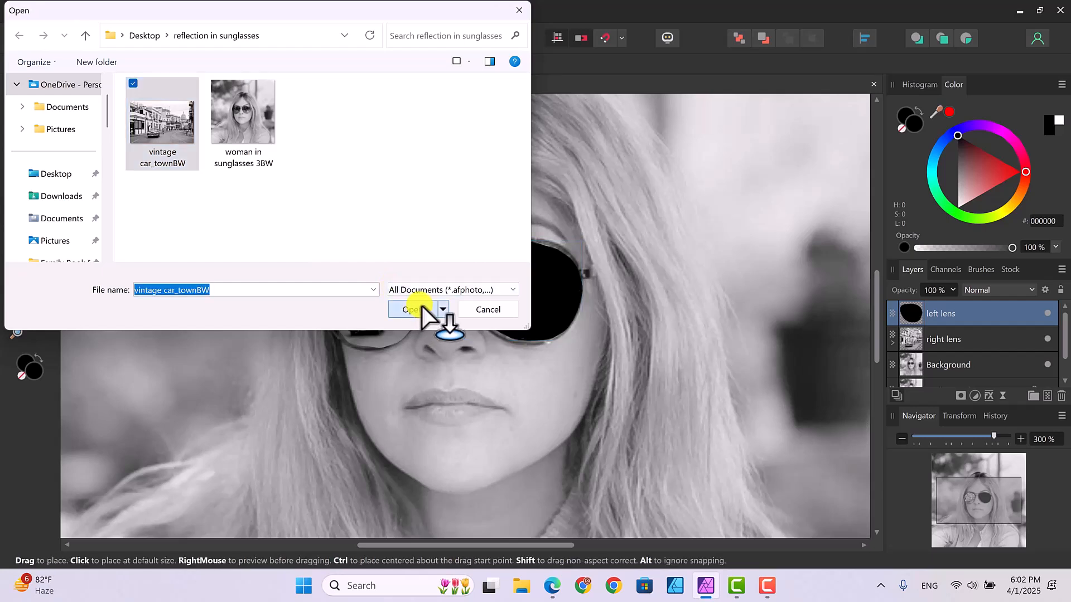
drag(442, 216, 604, 420)
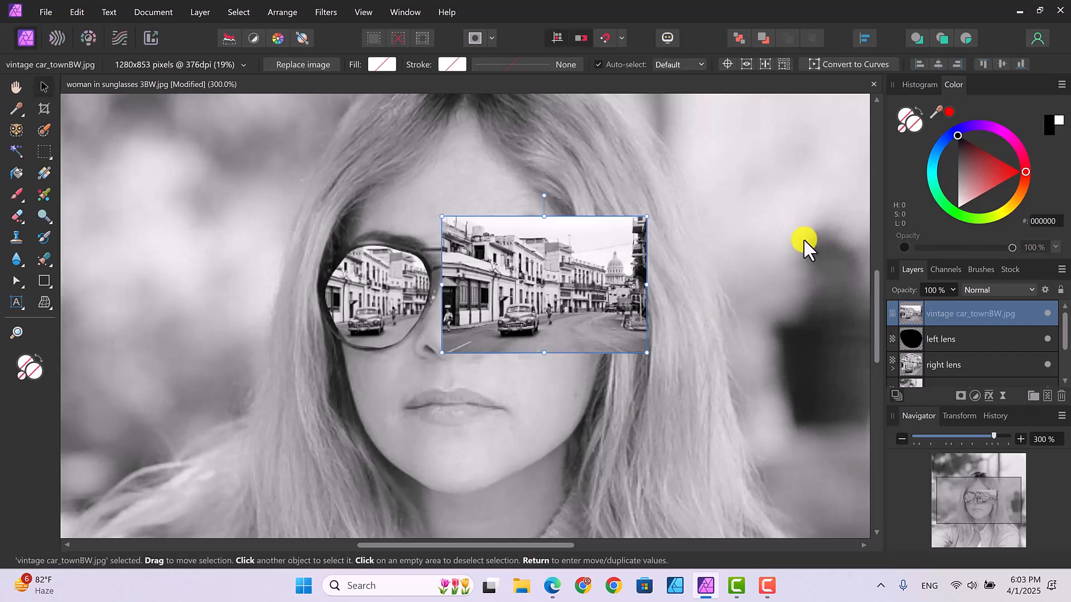
Step: Rasterize the second placed town image and clip it inside the left lens layer
right_click(947, 309)
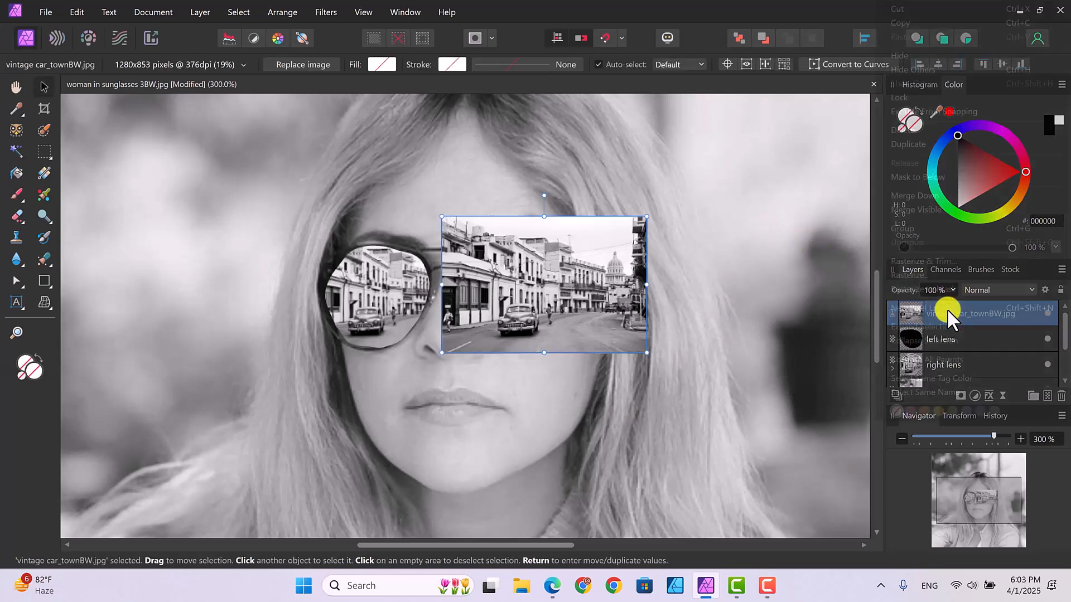
click(922, 276)
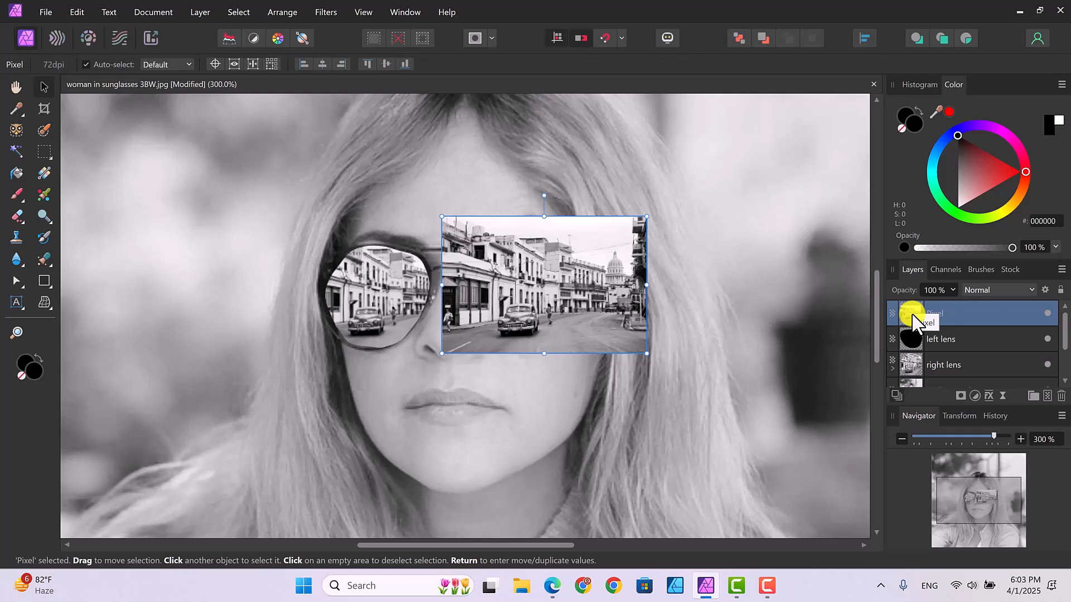
drag(915, 313, 918, 336)
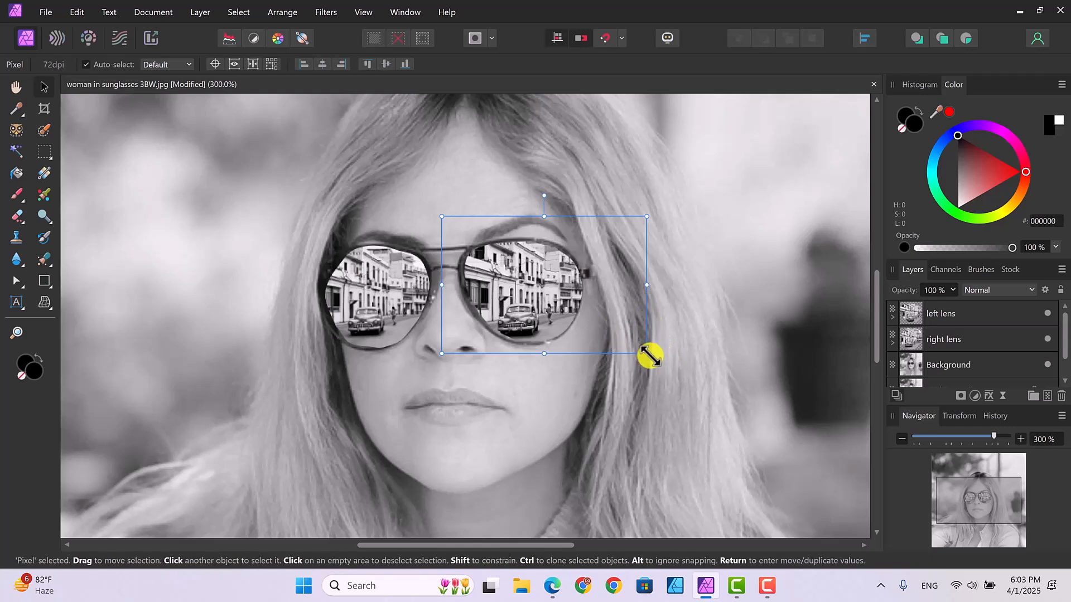
Step: Scale the left lens's town photo to about 225 × 151 px, reposition it within the lens, and deselect it
mouse_move(637, 349)
mouse_down()
mouse_move(610, 337)
mouse_move(634, 357)
mouse_up()
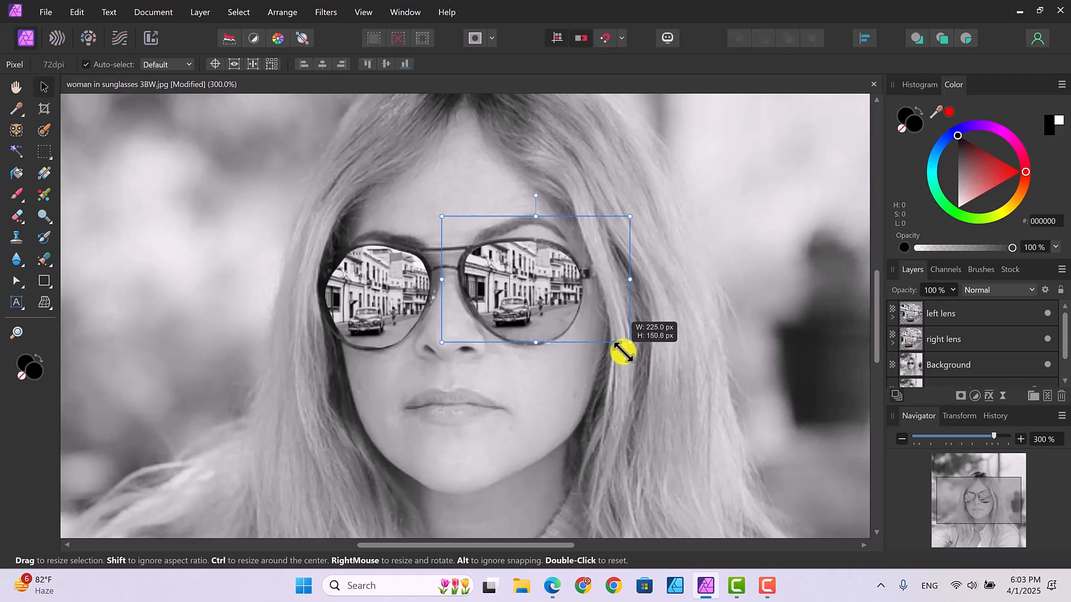
drag(538, 309, 541, 313)
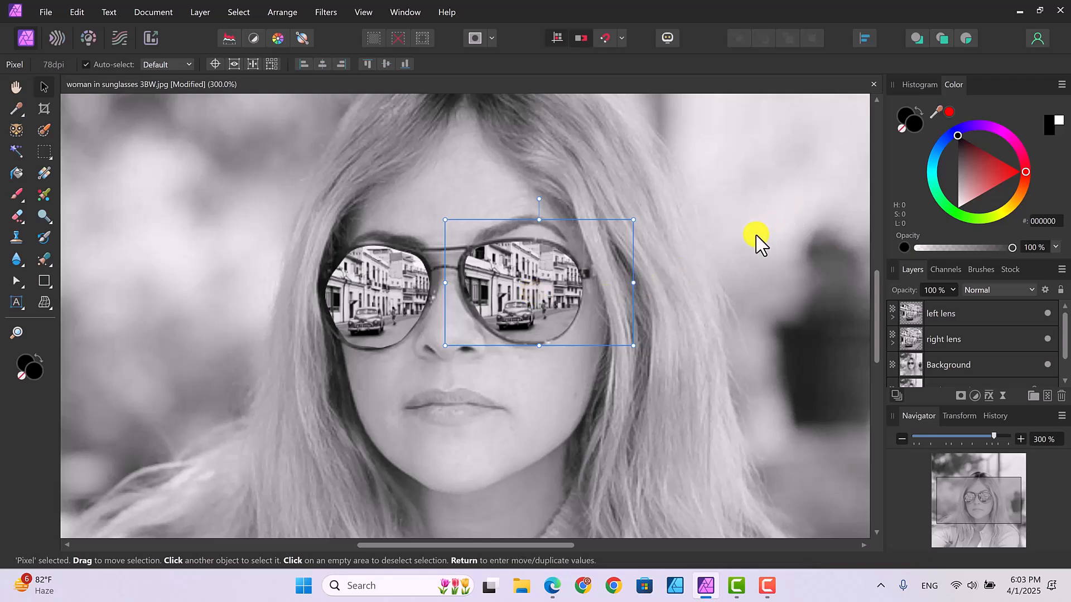
click(753, 256)
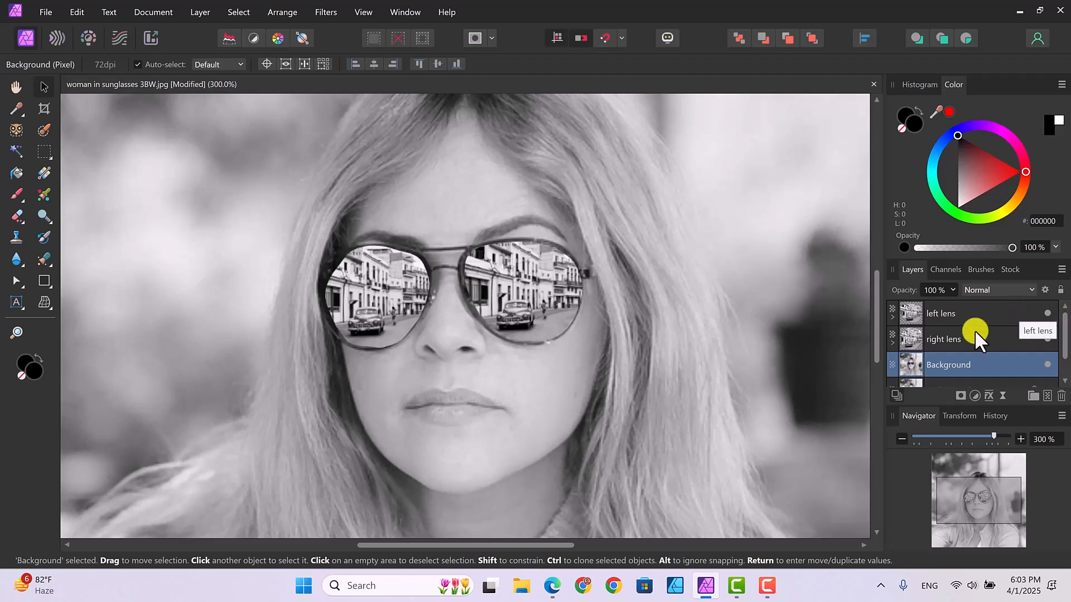
Step: Expand the left lens and right lens layers and select the town photo layer nested in the left lens
click(891, 318)
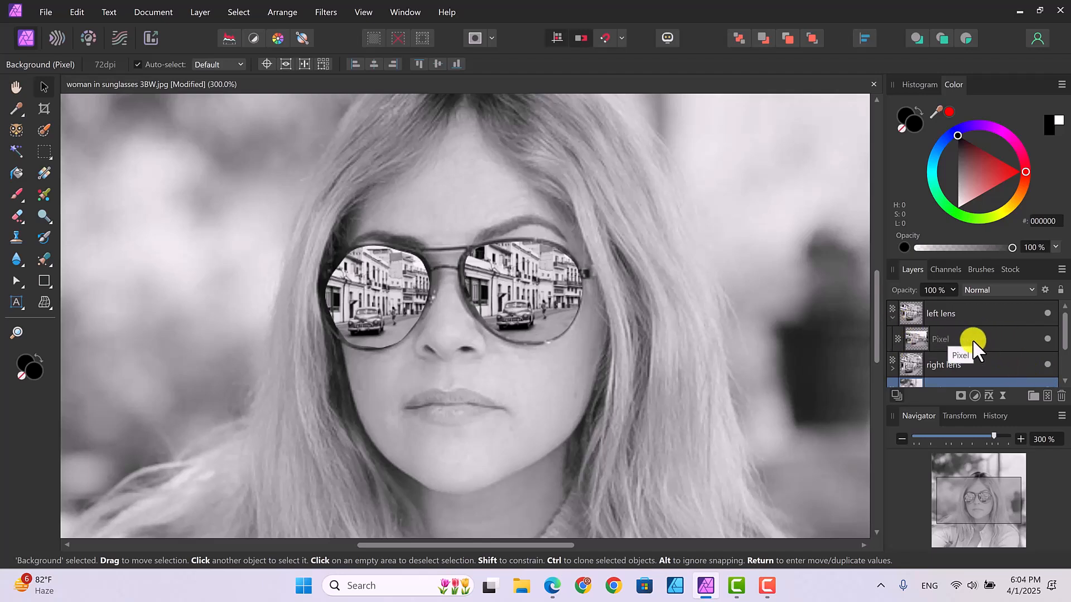
scroll(972, 339, down, 2)
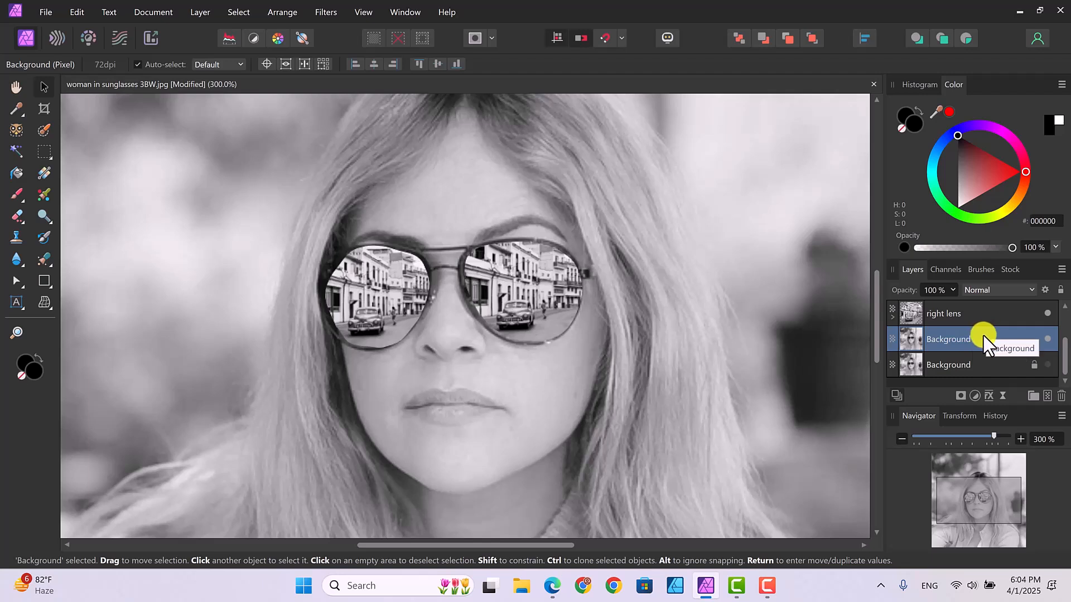
click(891, 318)
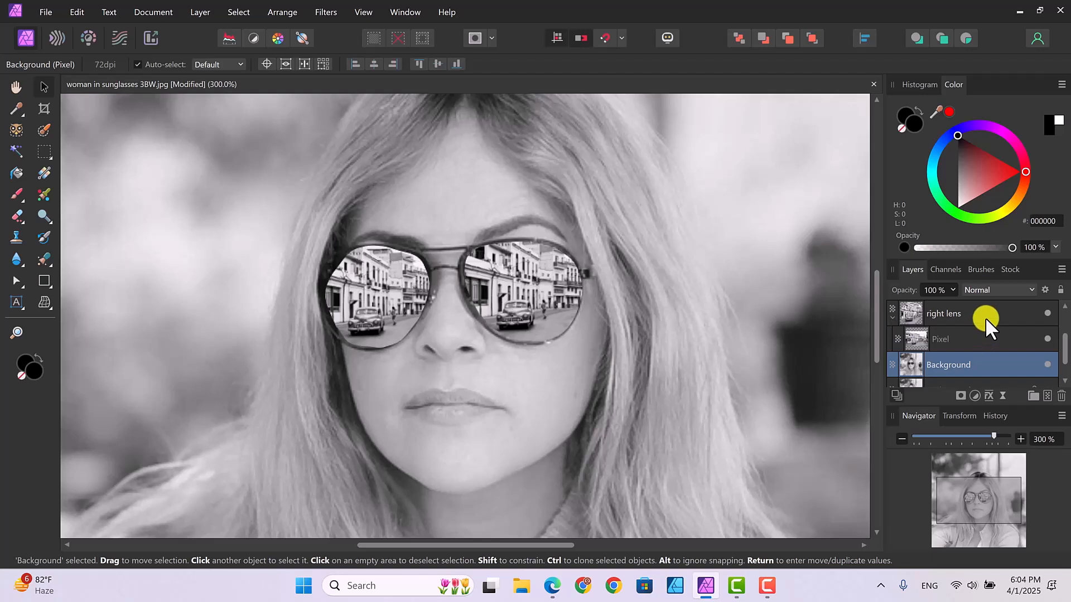
drag(1063, 337, 1063, 299)
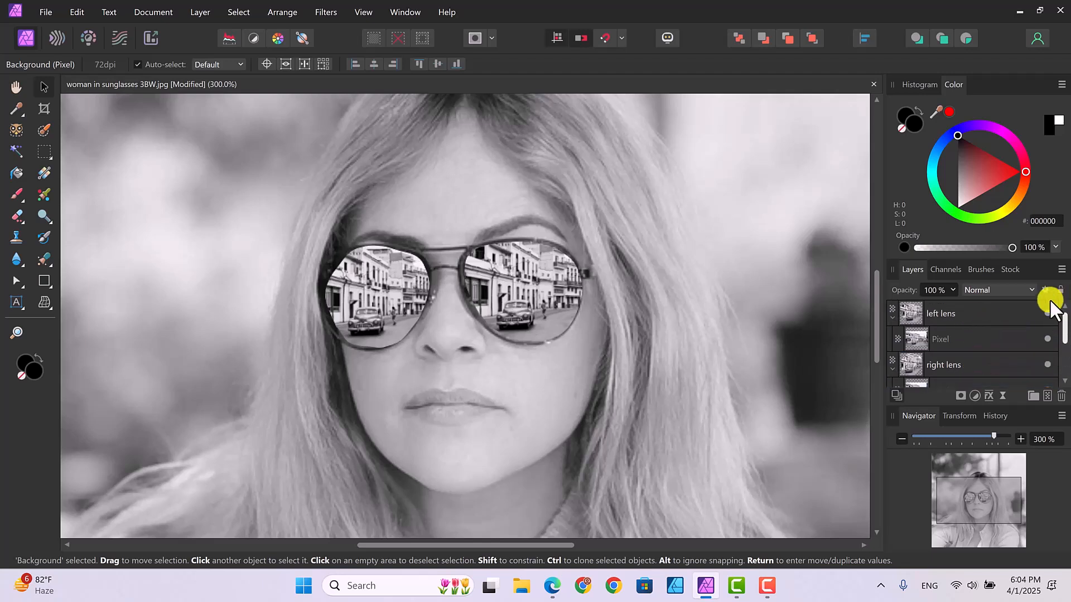
click(975, 334)
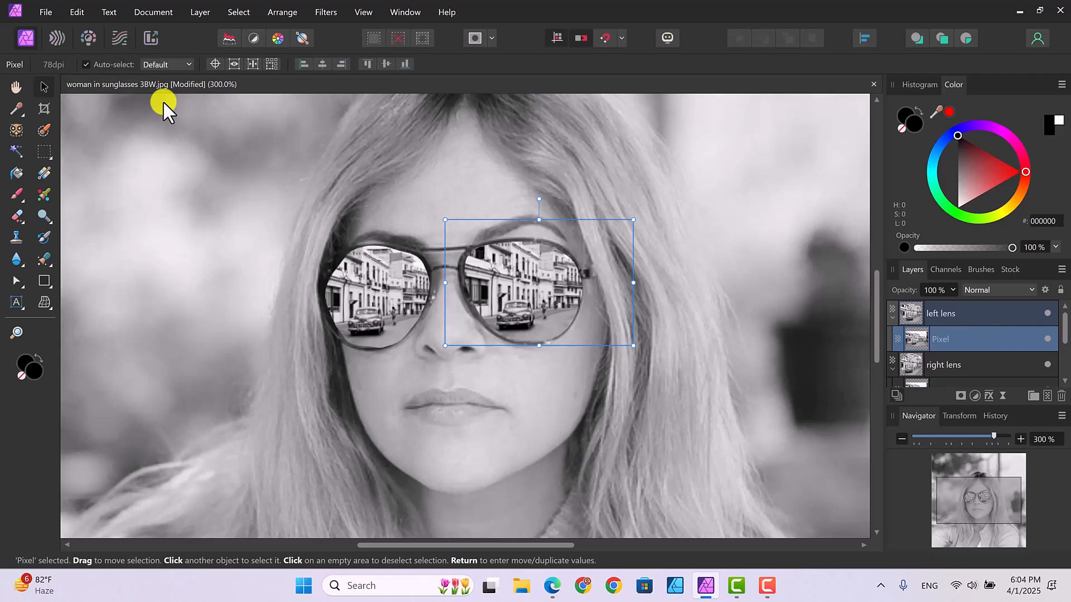
Step: Warp the left lens's town photo in Liquify with a reduced brush and Push Left strokes, like a curved mirror, and apply it
click(55, 40)
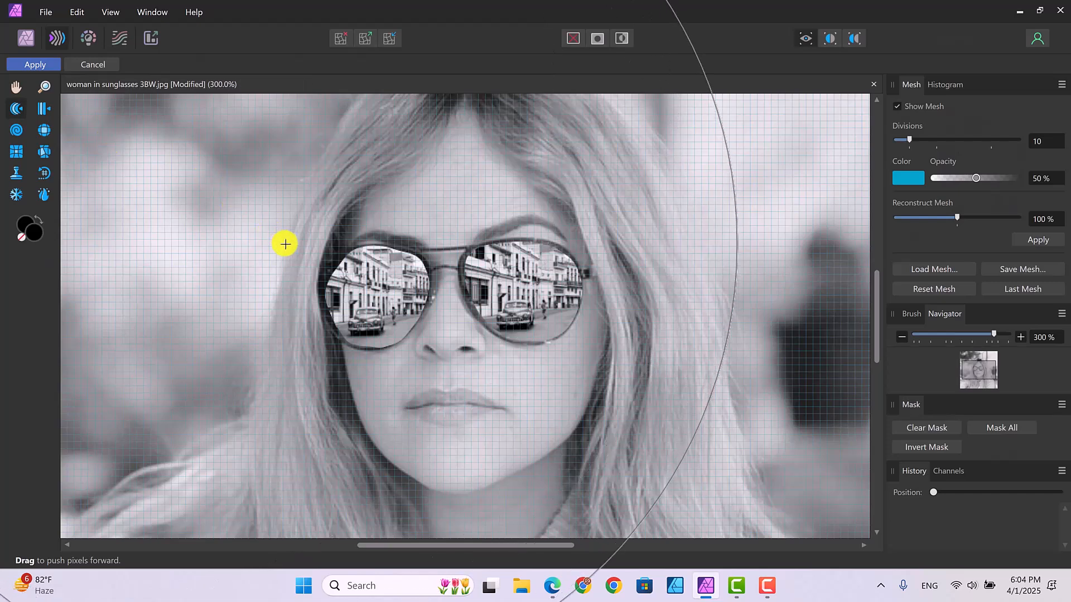
key(bracketleft)
key(bracketleft)
key(bracketleft)
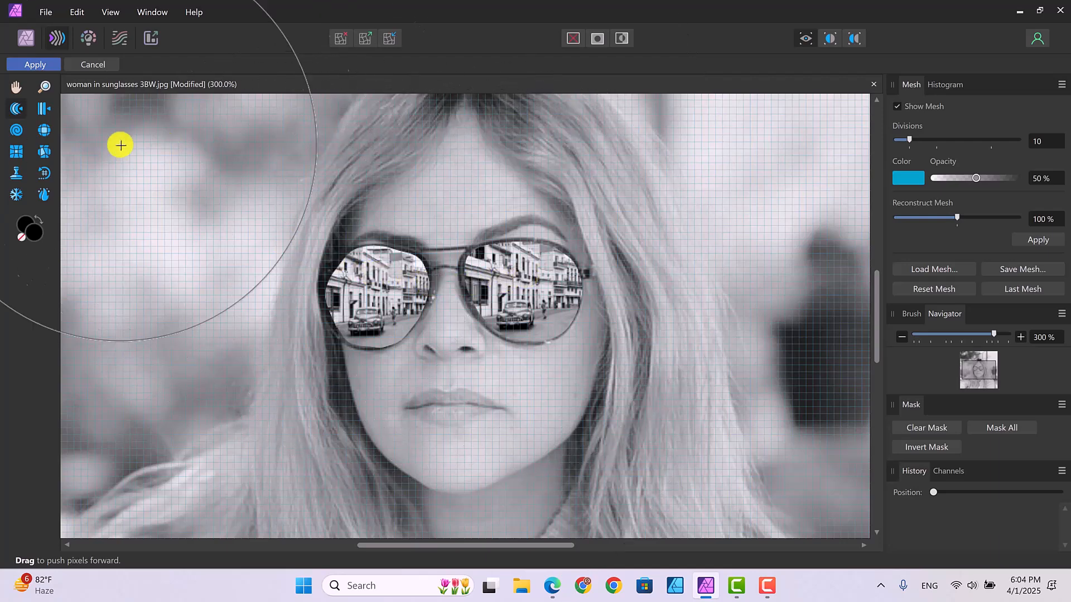
click(42, 108)
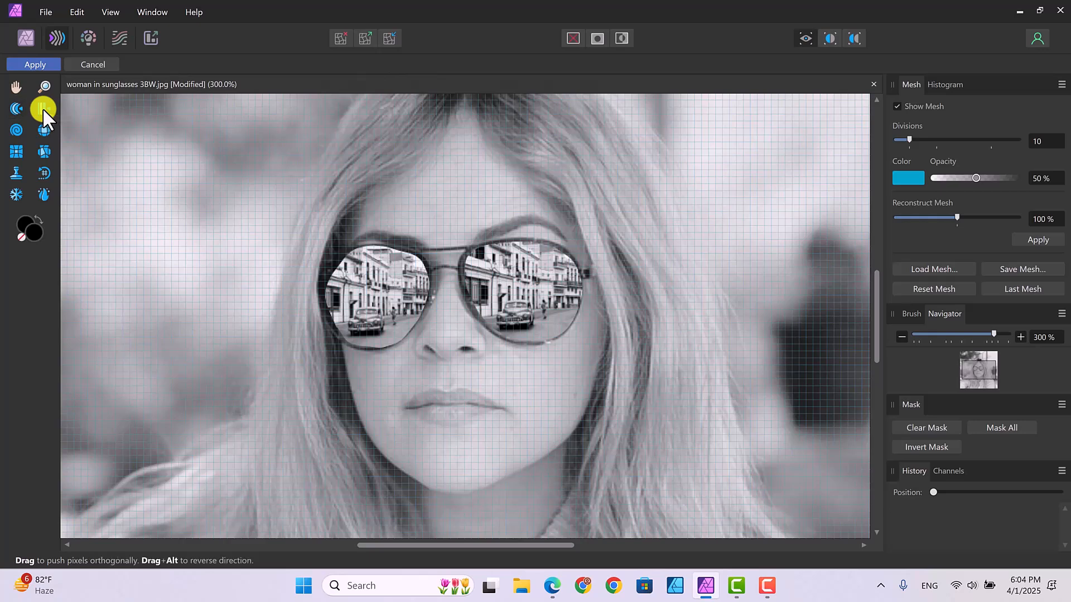
key([)
key([)
key([)
key([)
key([)
key([)
key([)
key([)
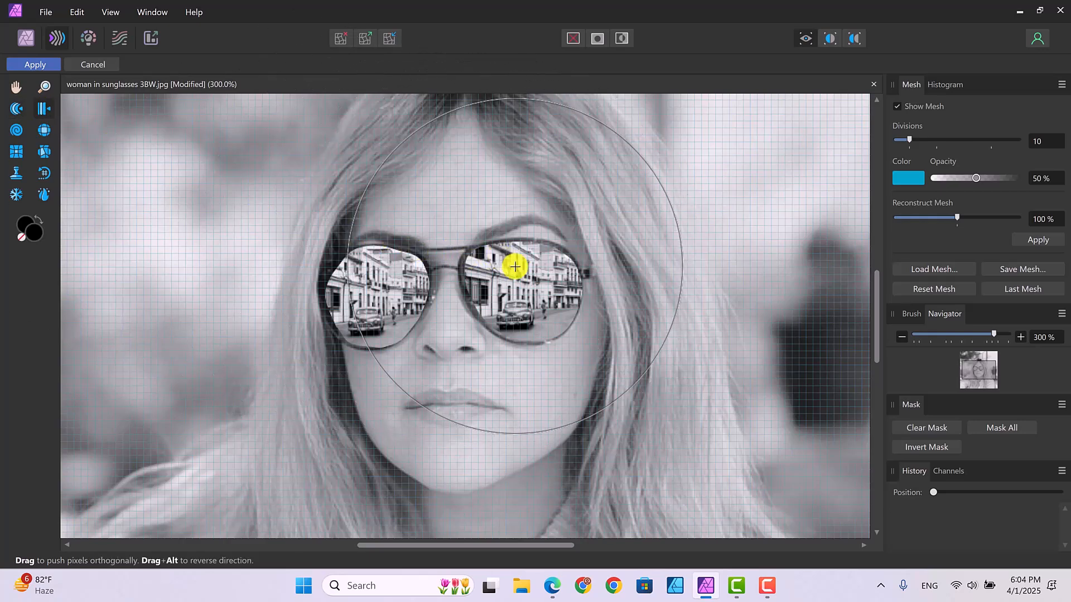
drag(543, 285, 496, 290)
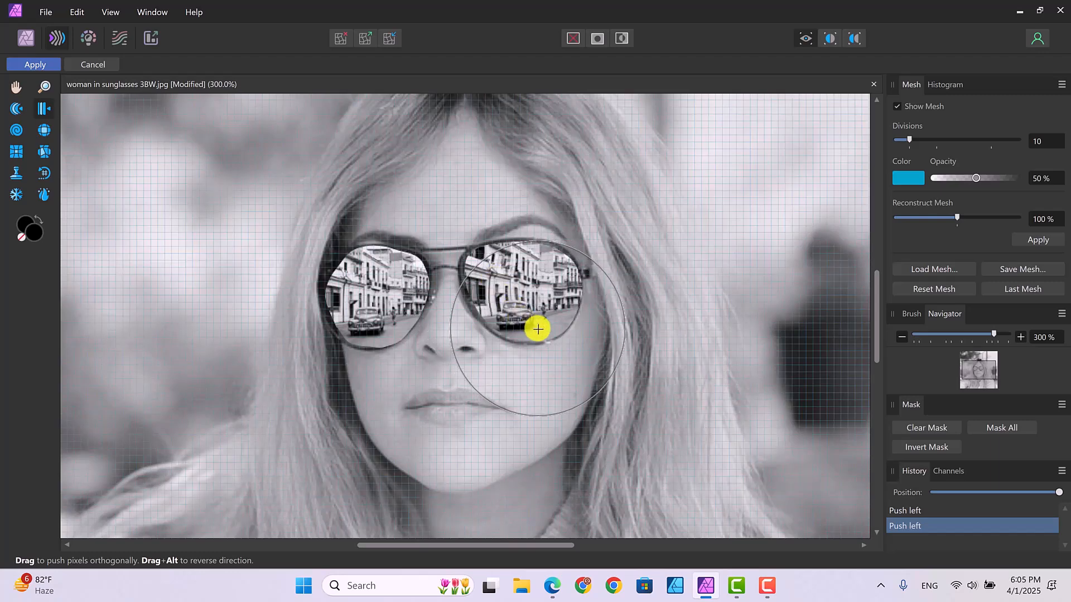
drag(537, 324, 546, 267)
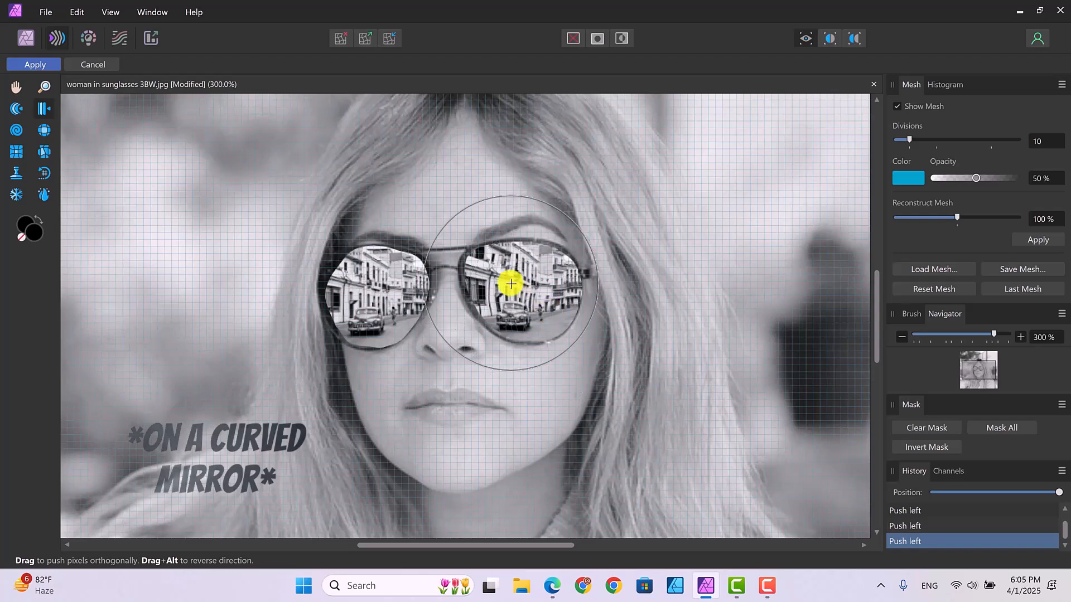
drag(476, 279, 486, 276)
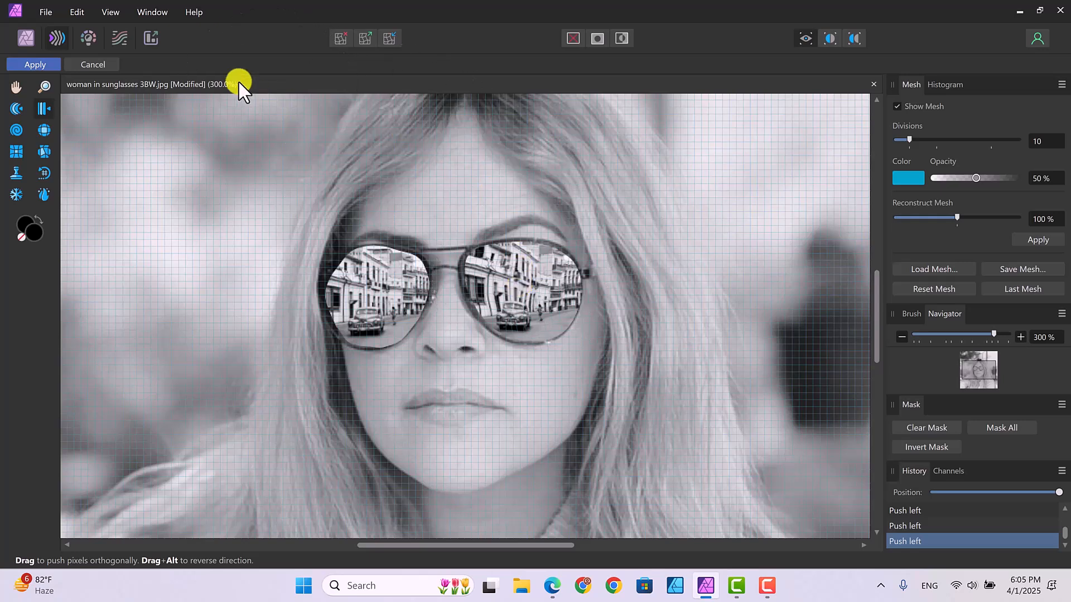
click(36, 60)
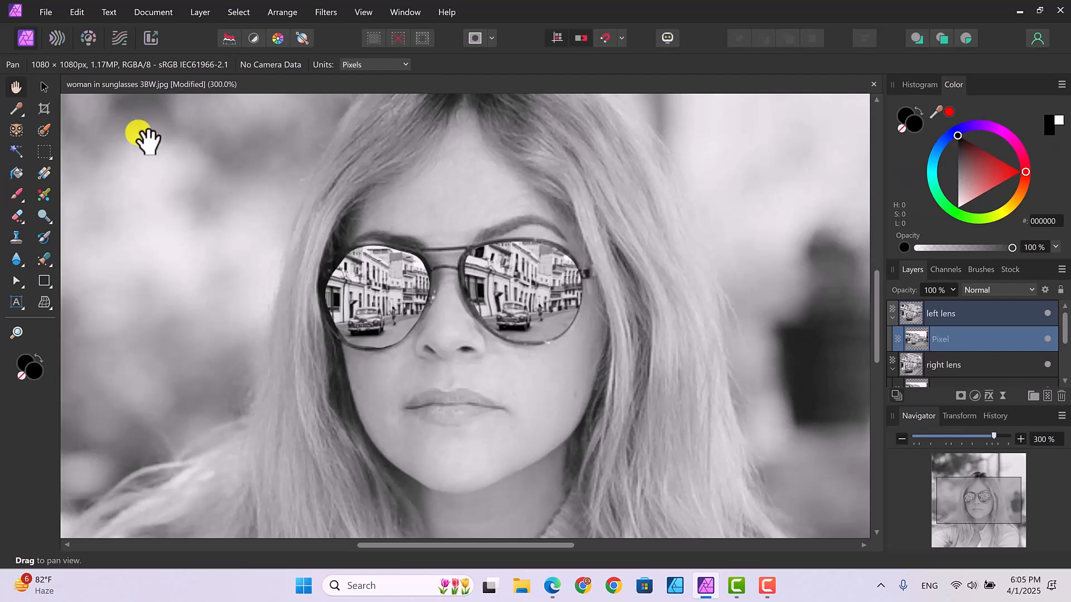
Step: Select the town photo nested in the right lens layer, warp it in Liquify with Push Forward strokes, and apply it
click(892, 316)
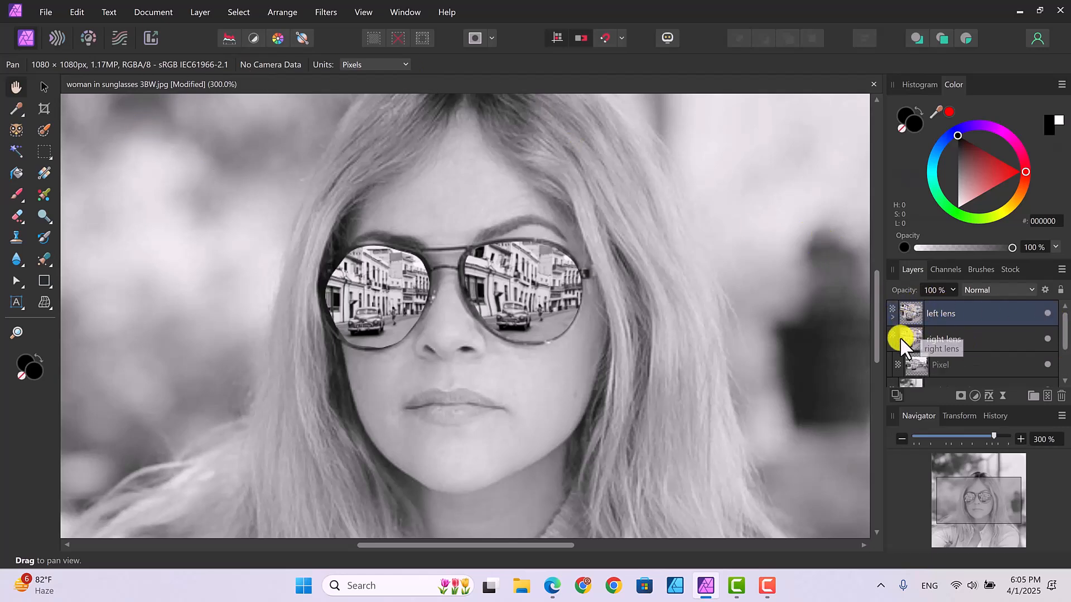
click(962, 364)
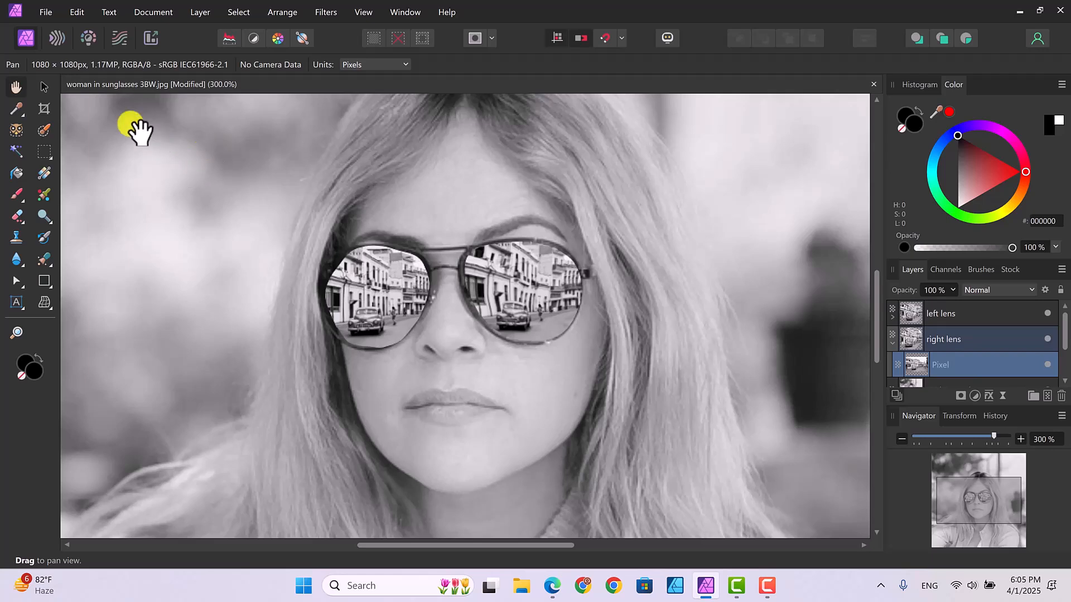
click(56, 37)
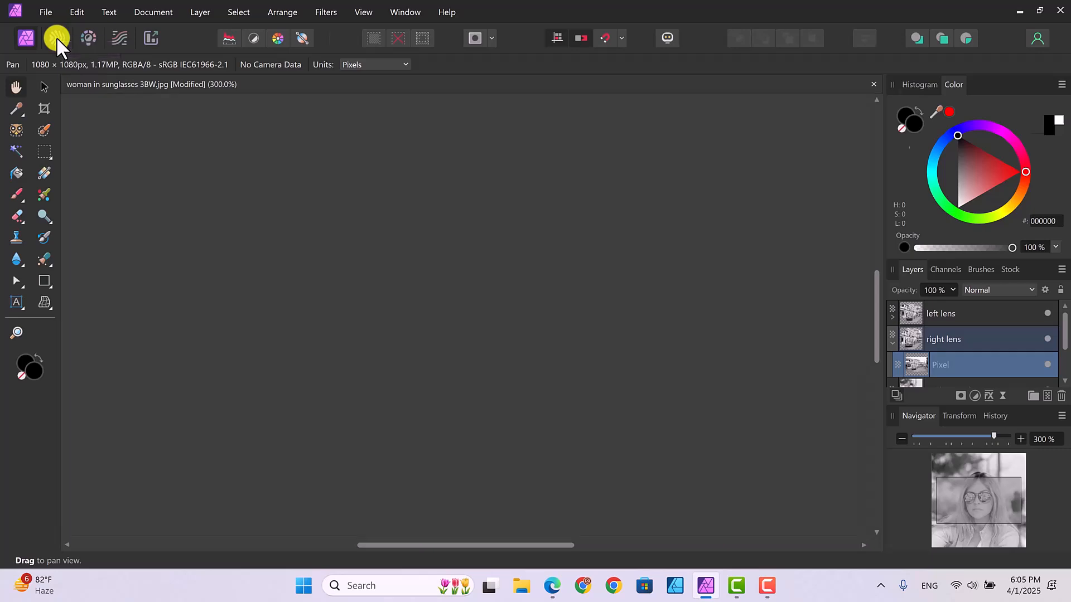
mouse_move(367, 237)
mouse_down()
mouse_move(376, 288)
mouse_move(388, 297)
mouse_move(366, 317)
mouse_move(356, 282)
mouse_move(404, 288)
mouse_move(386, 294)
mouse_move(393, 316)
mouse_move(357, 291)
mouse_up()
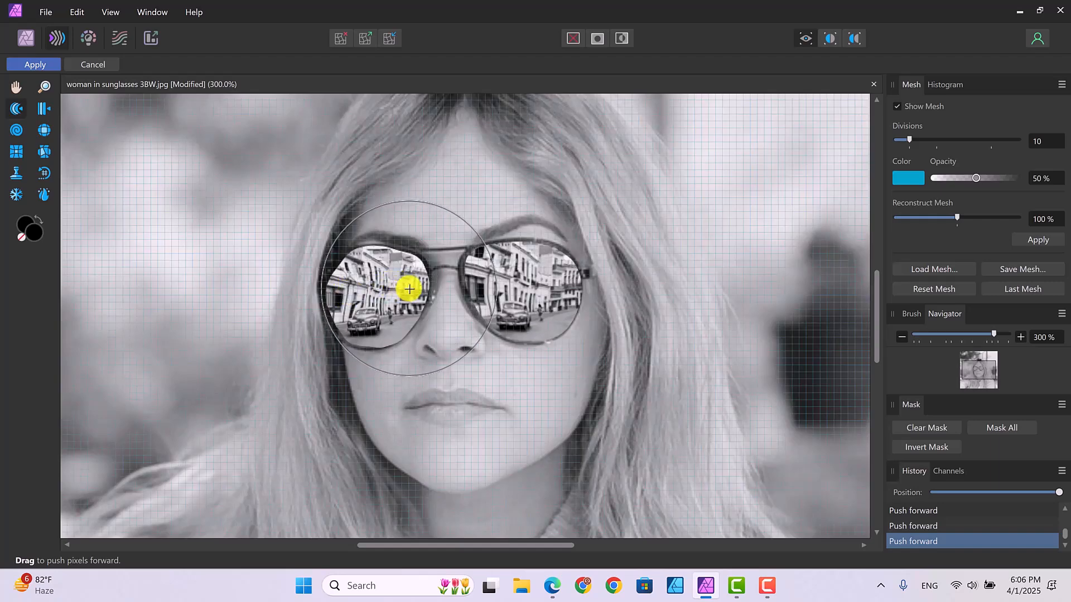
drag(401, 290, 394, 282)
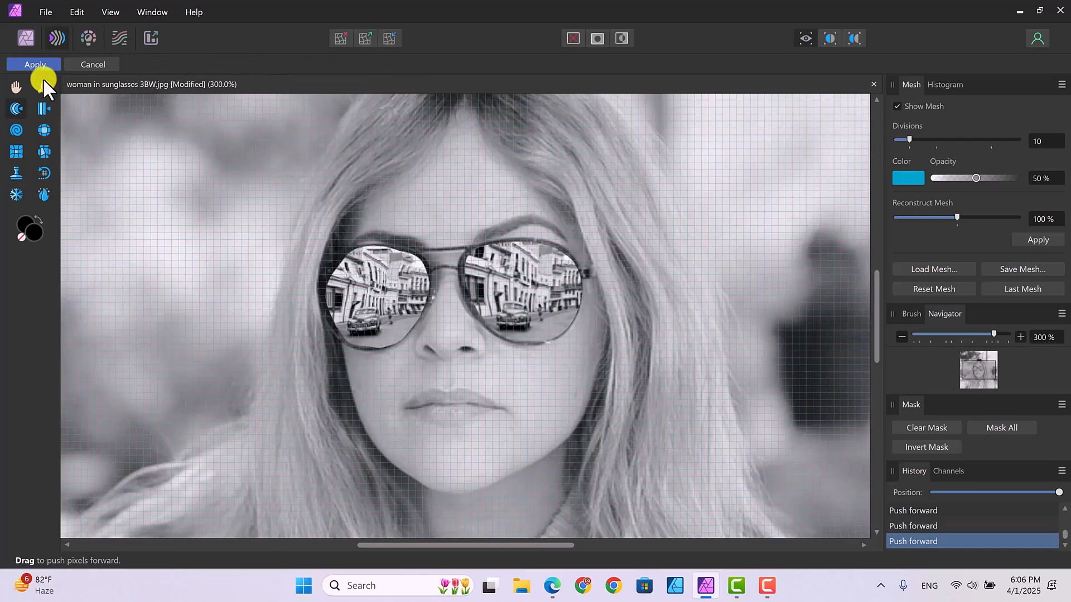
click(32, 63)
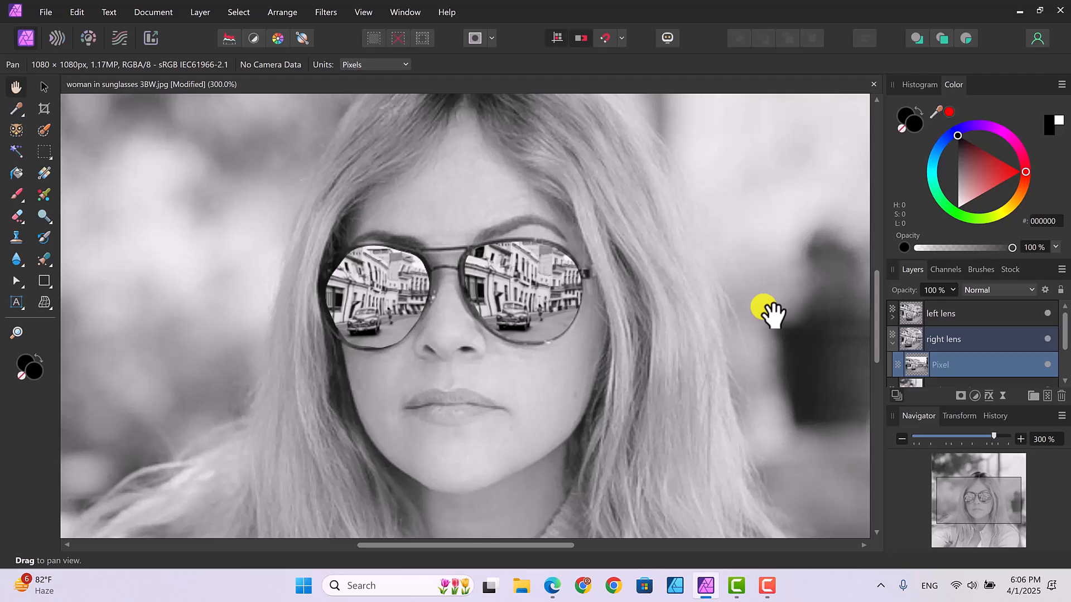
Step: Collapse the right lens layer and add an empty pixel layer above the left lens layer
drag(894, 343, 892, 342)
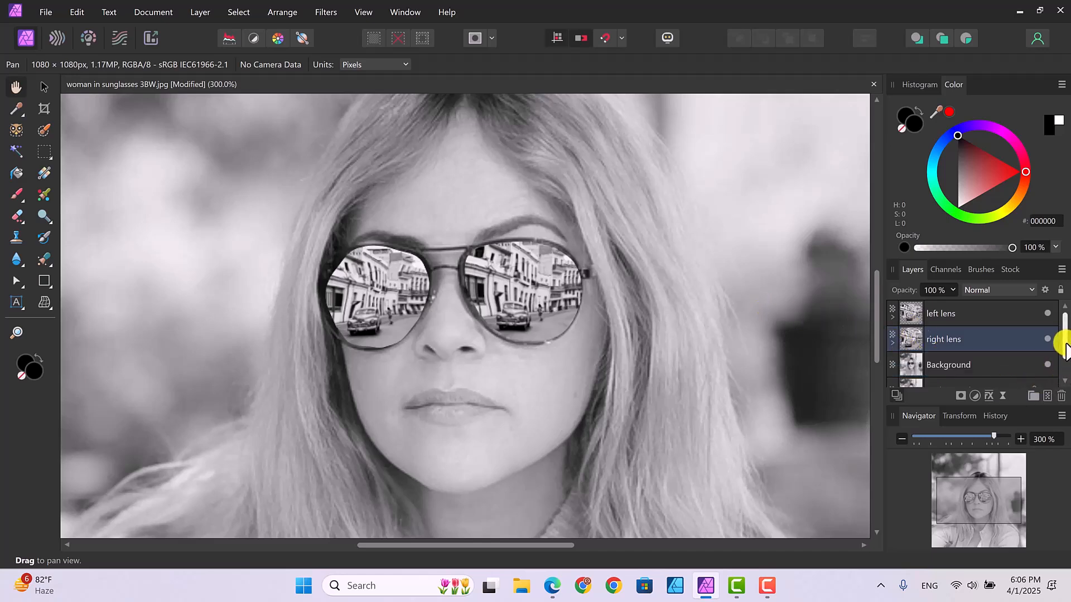
click(986, 308)
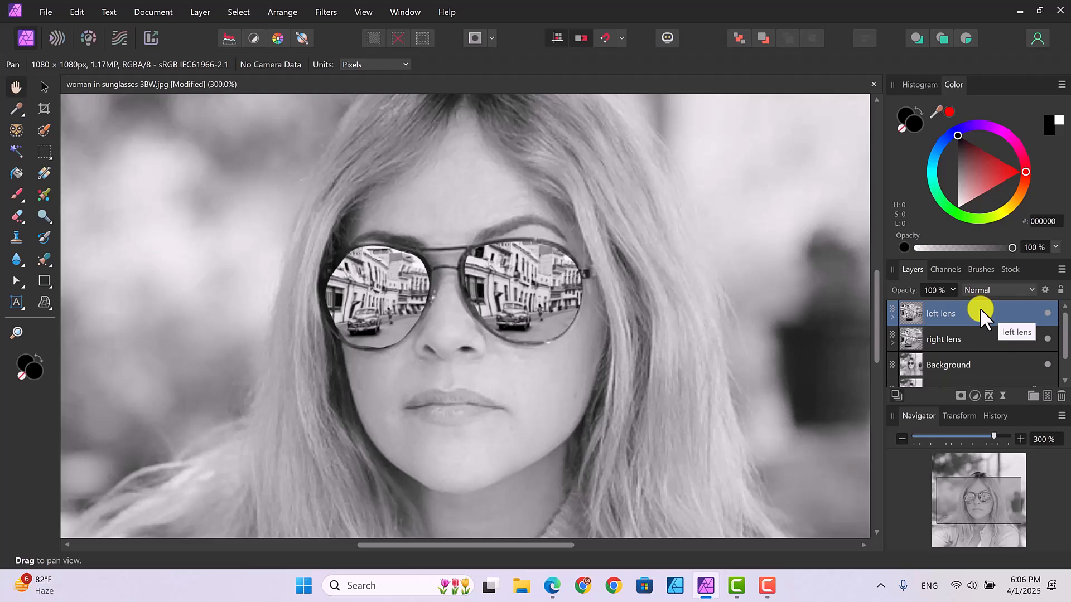
click(1048, 396)
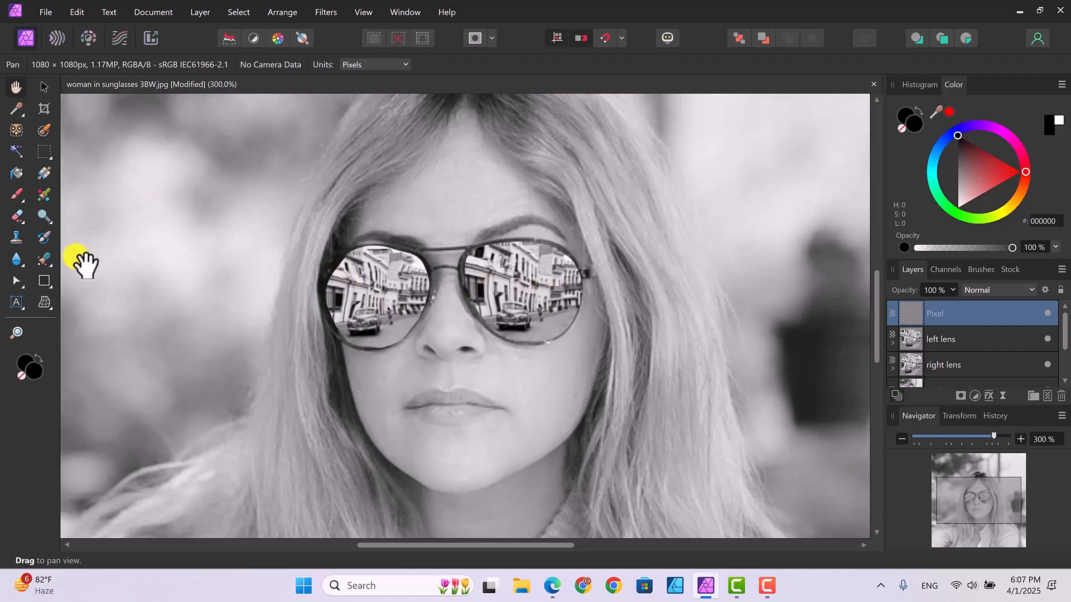
Step: Fill the new pixel layer with an elliptical gradient running from white at the centre to black at the edge
click(43, 171)
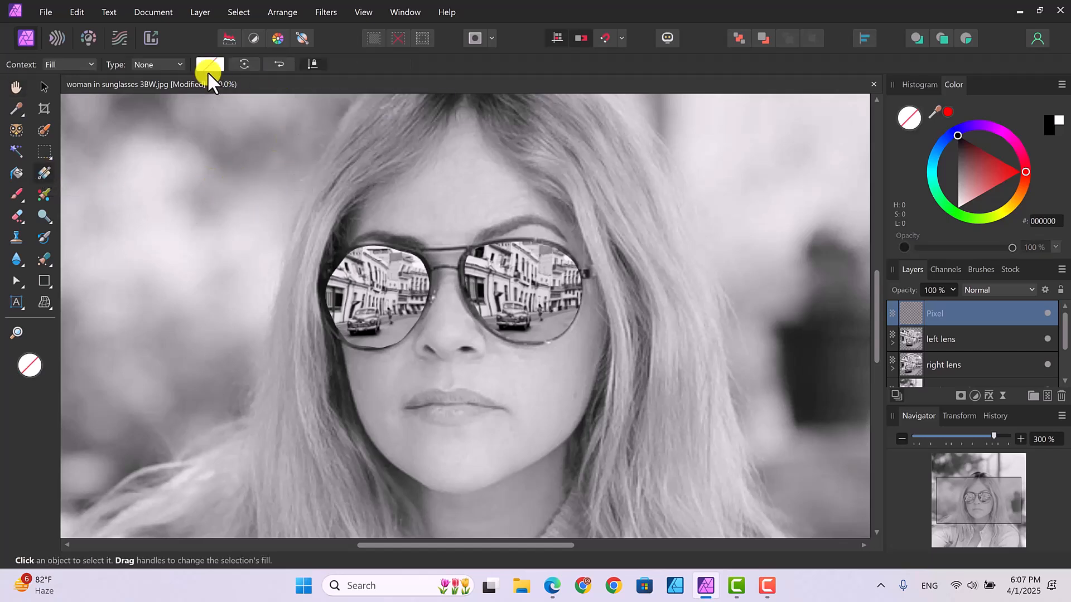
click(179, 63)
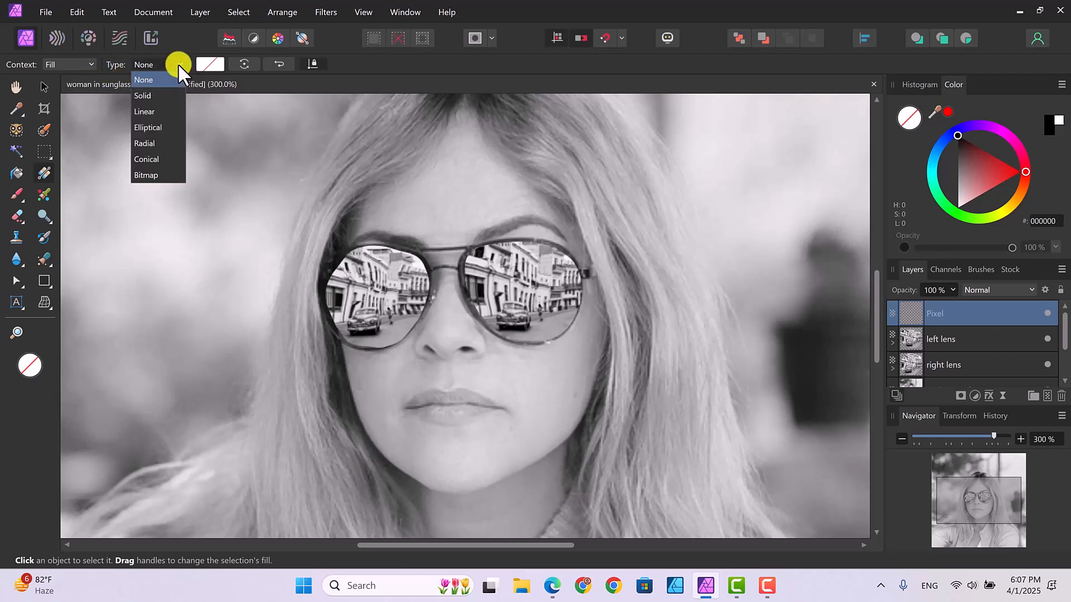
click(166, 95)
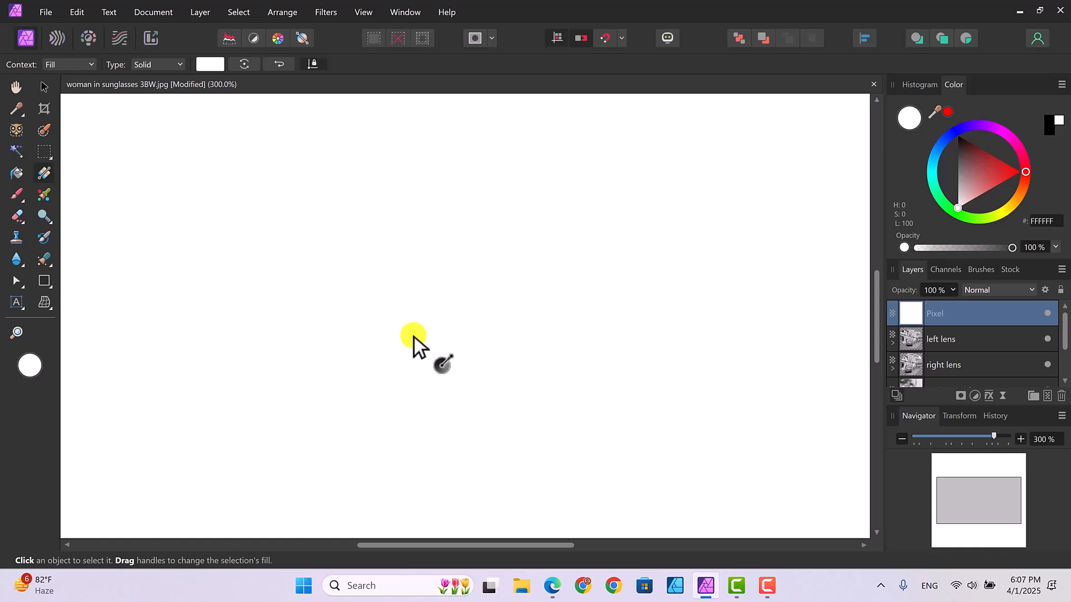
drag(414, 337, 490, 250)
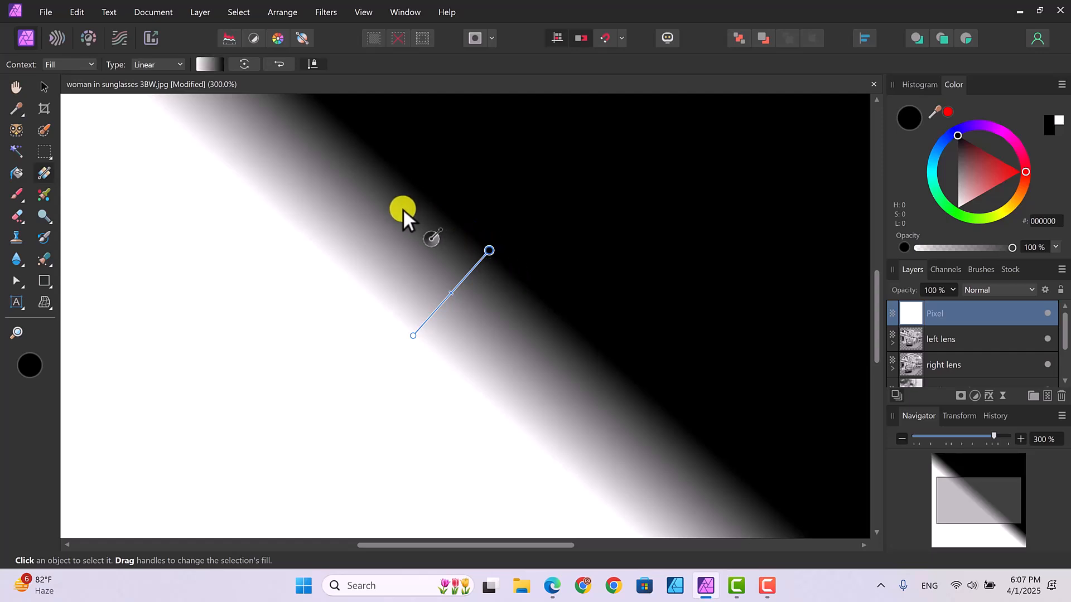
click(179, 65)
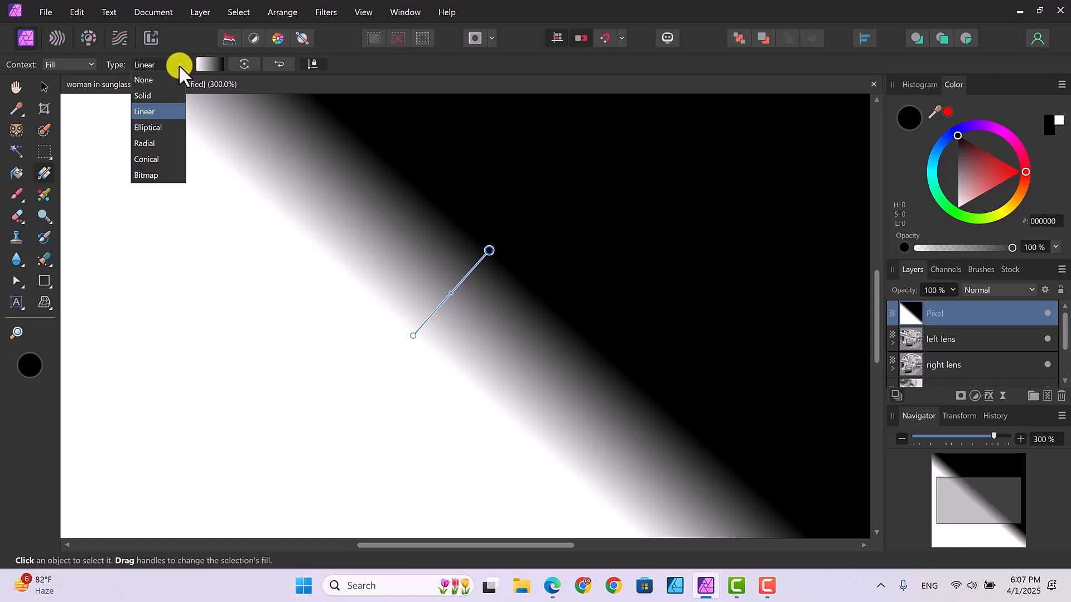
click(151, 126)
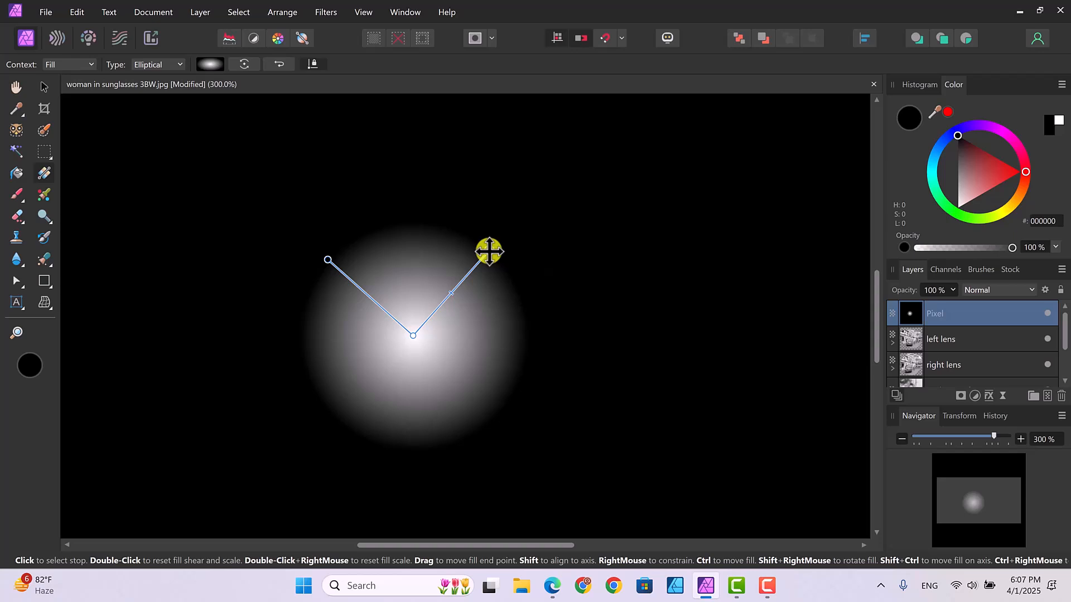
drag(489, 252, 320, 273)
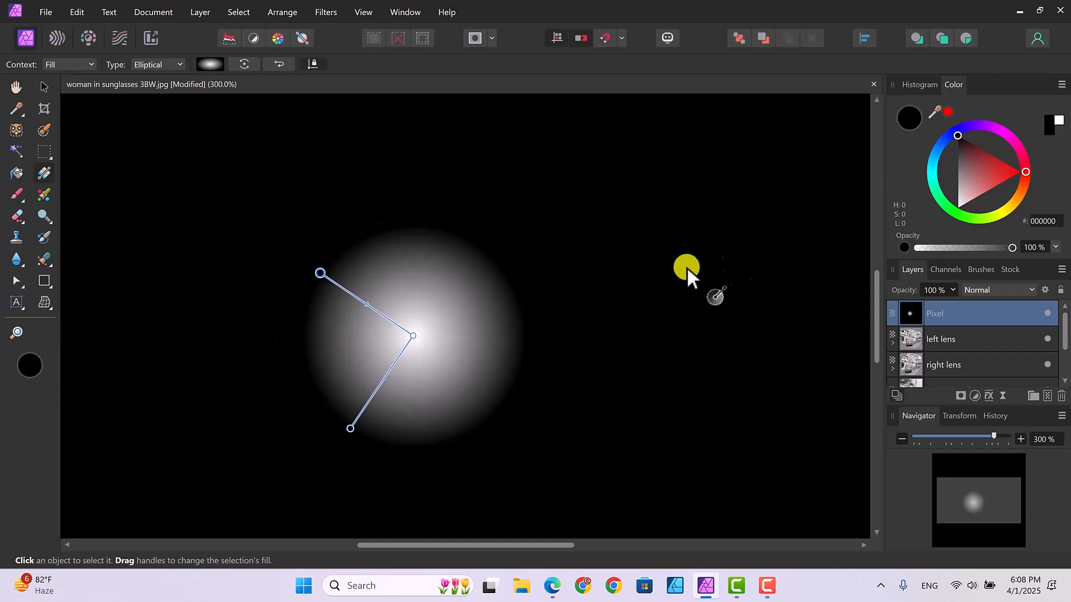
Step: Set the gradient layer's opacity to 54% and shrink, move and tighten the elliptical glow over the right lens
click(953, 289)
drag(952, 303, 908, 303)
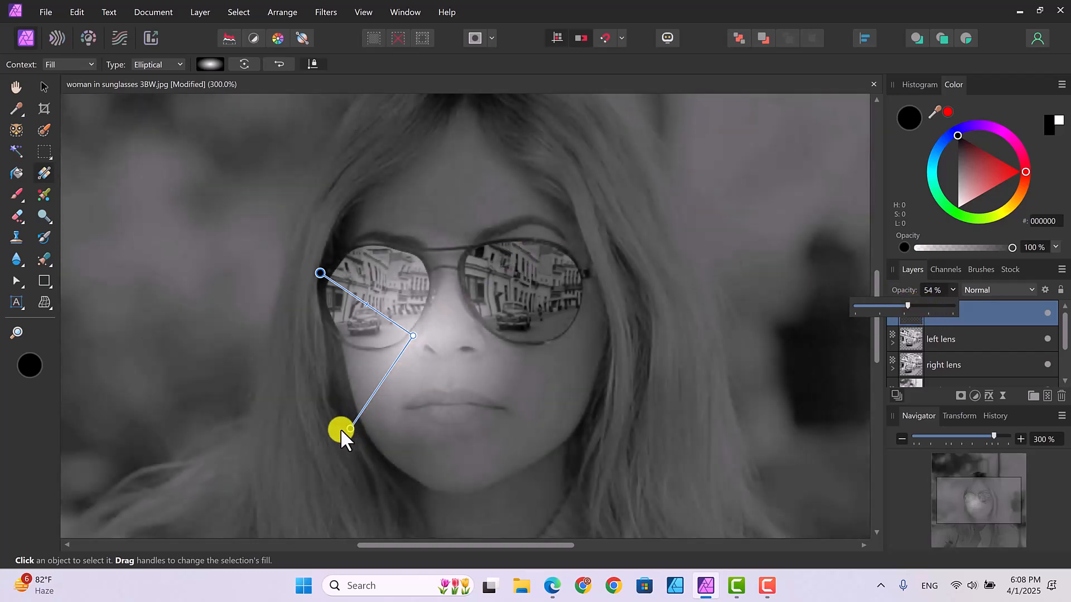
drag(349, 428, 371, 384)
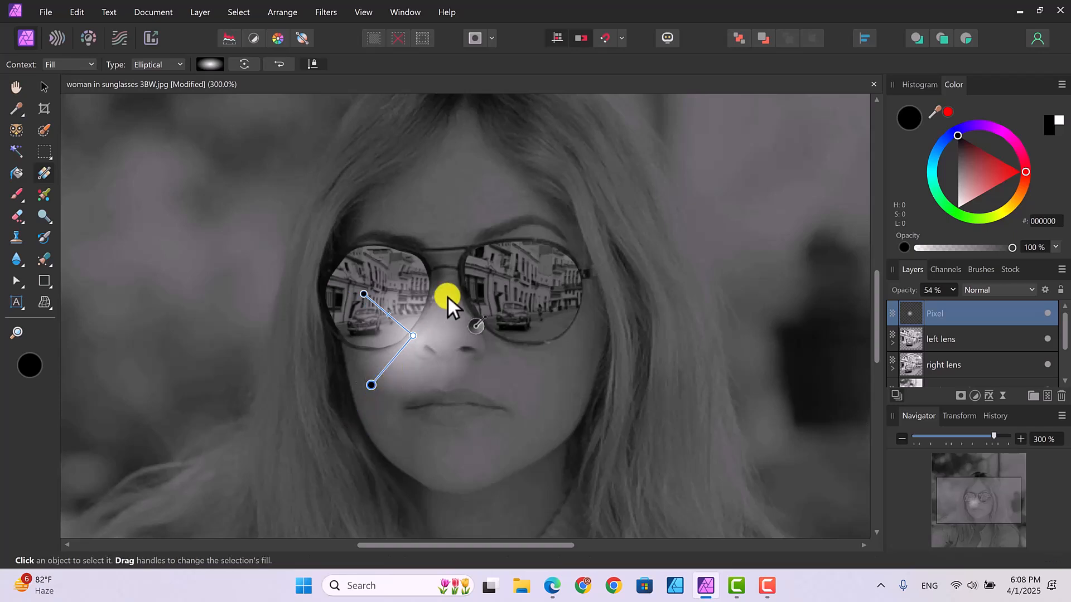
drag(411, 335, 379, 295)
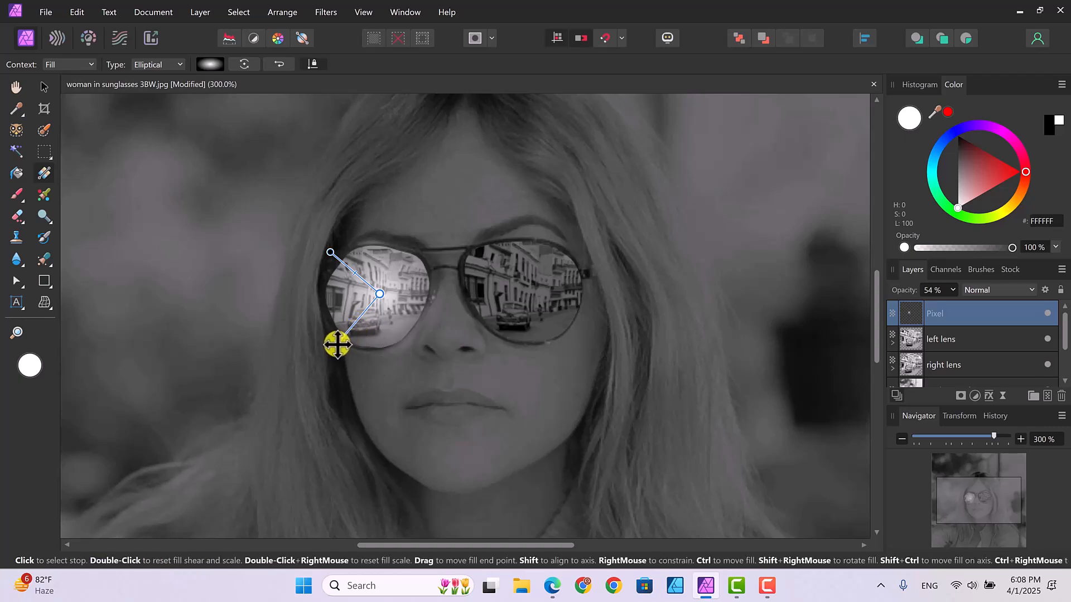
drag(338, 344, 348, 333)
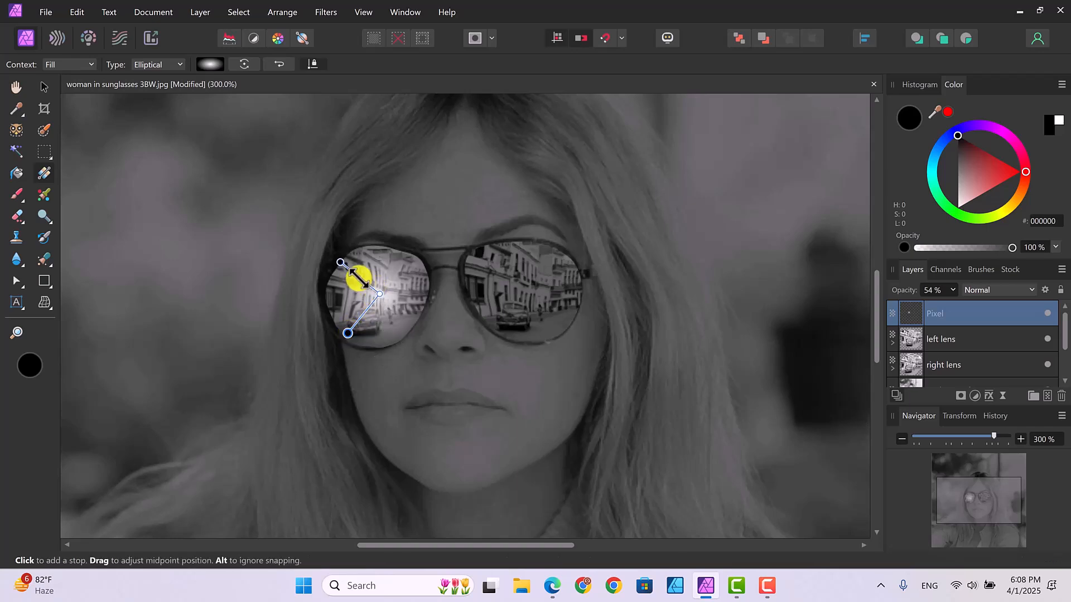
drag(359, 279, 374, 288)
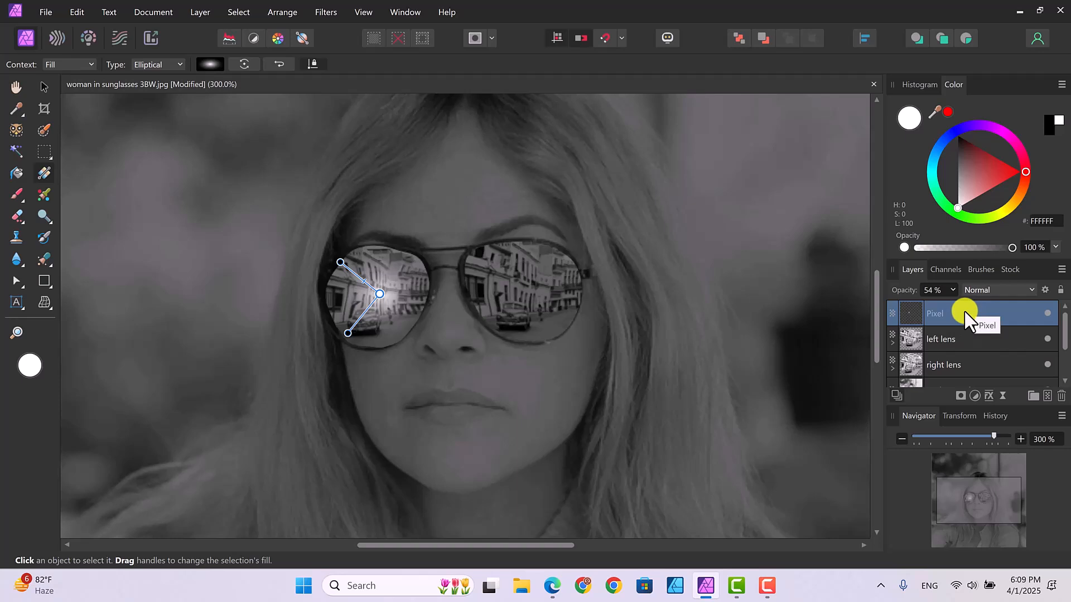
Step: Clip the gradient layer inside the right lens layer and set the right lens layer's blend mode to Multiply
drag(969, 321, 972, 363)
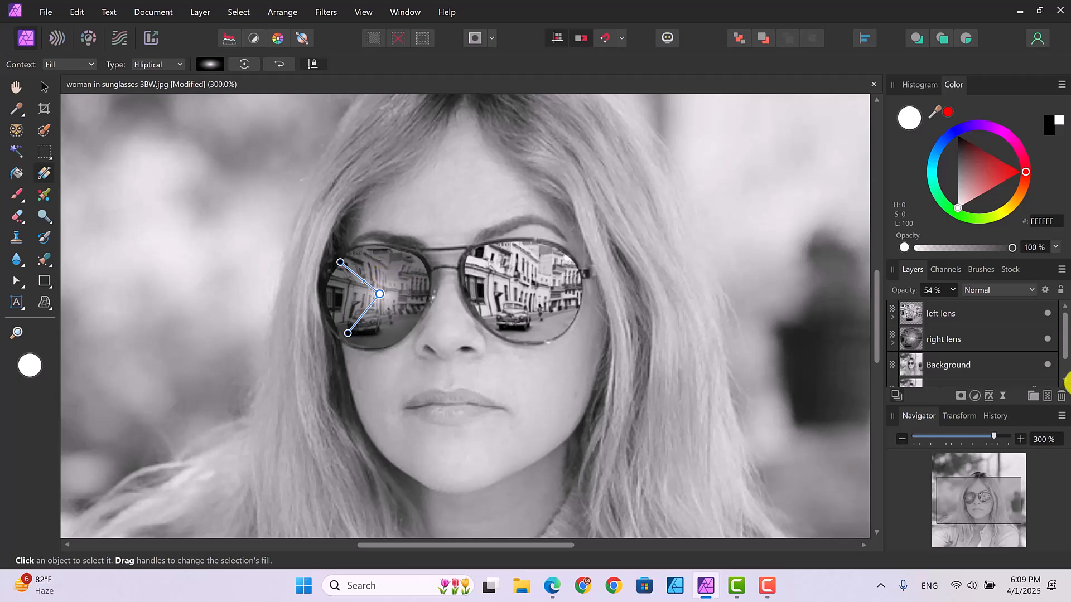
click(972, 337)
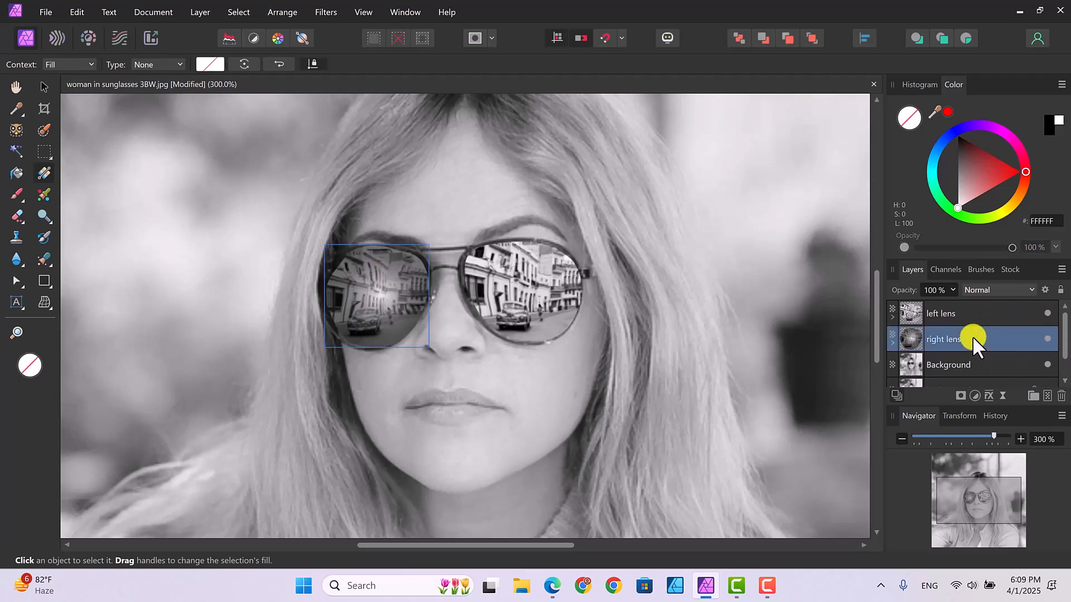
click(1031, 290)
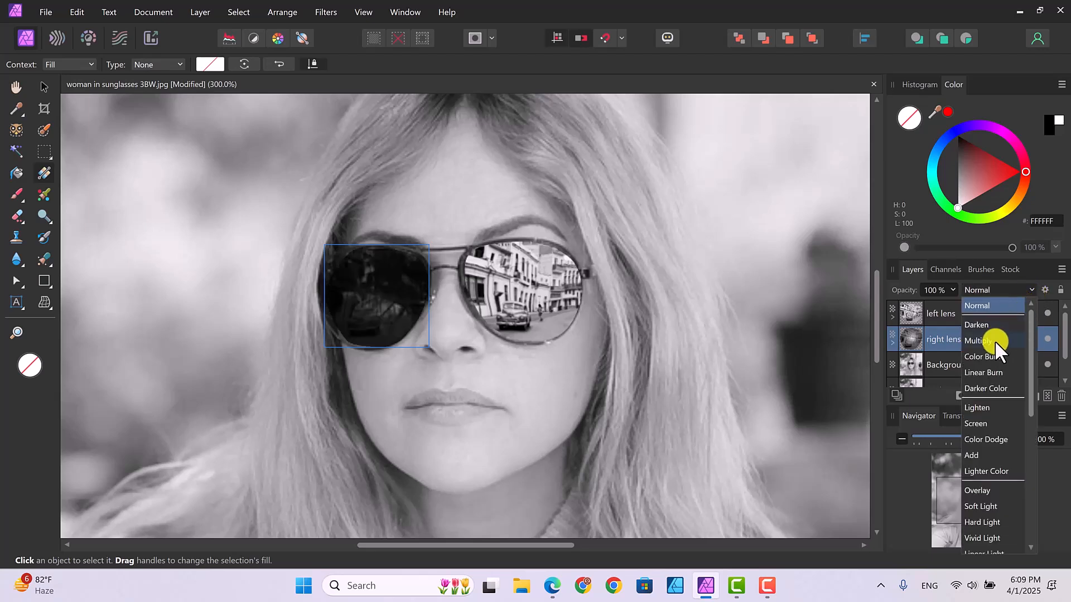
click(980, 338)
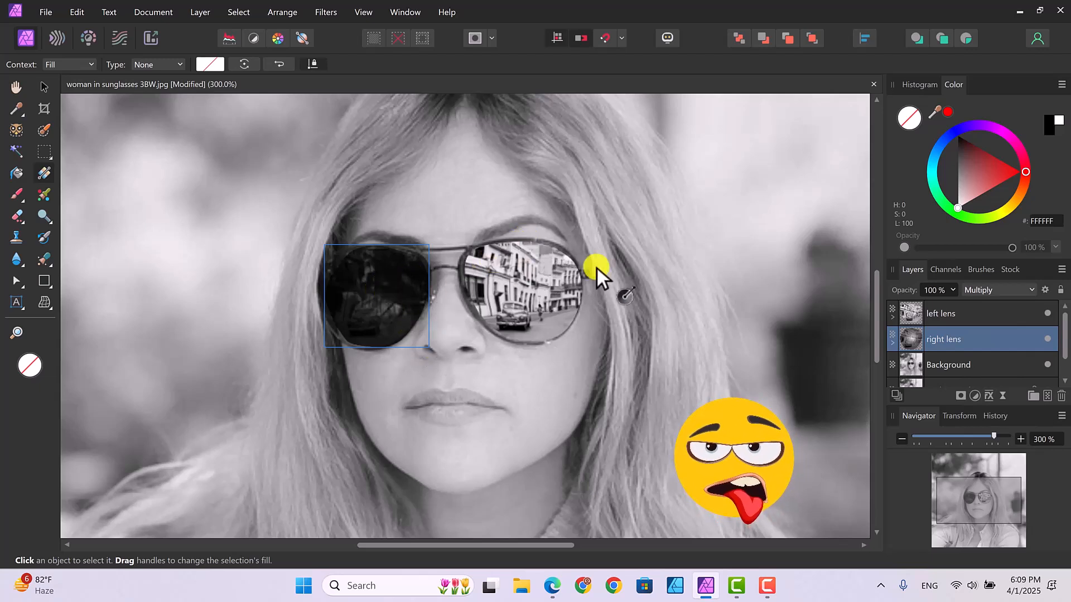
Step: Expand the right lens layer and set its opacity to 86%
click(891, 341)
click(951, 291)
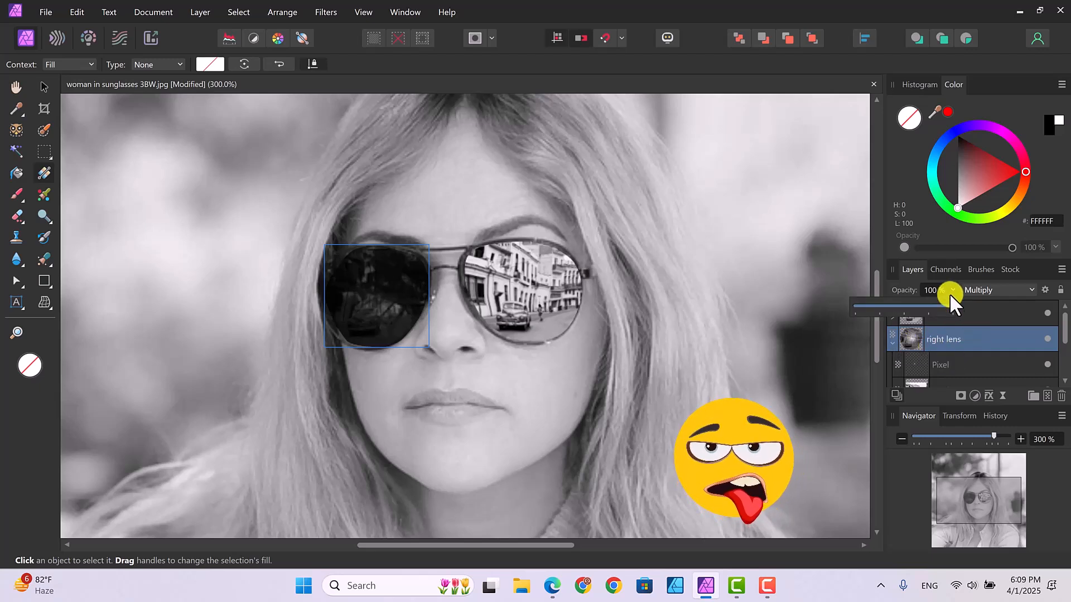
mouse_move(955, 306)
mouse_down()
mouse_move(882, 306)
mouse_move(939, 306)
mouse_up()
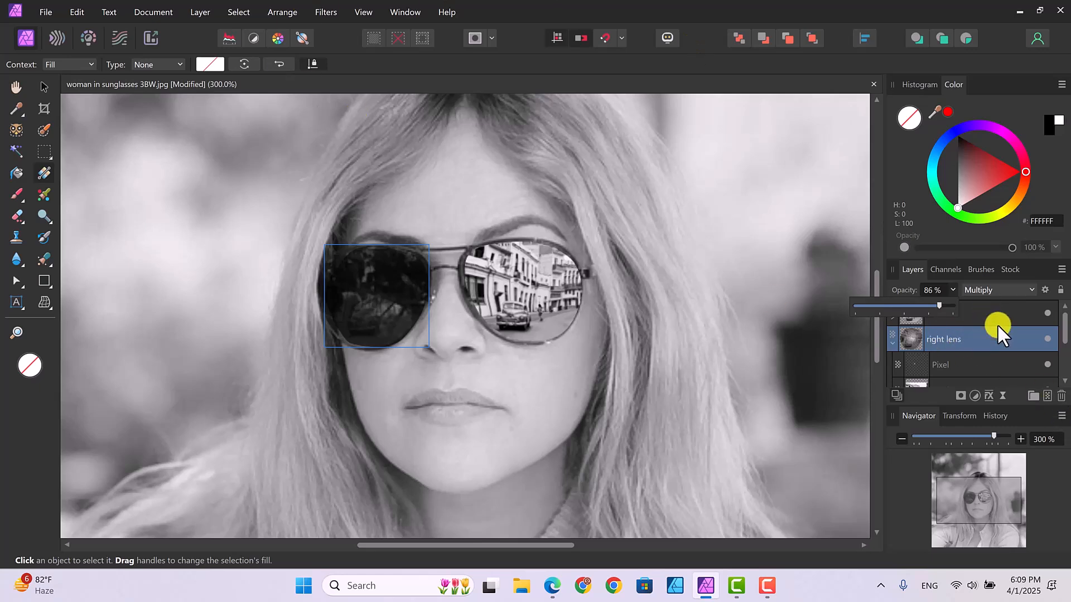
Step: Set the right lens layer's blend mode to Normal and adjust its opacity
click(1032, 289)
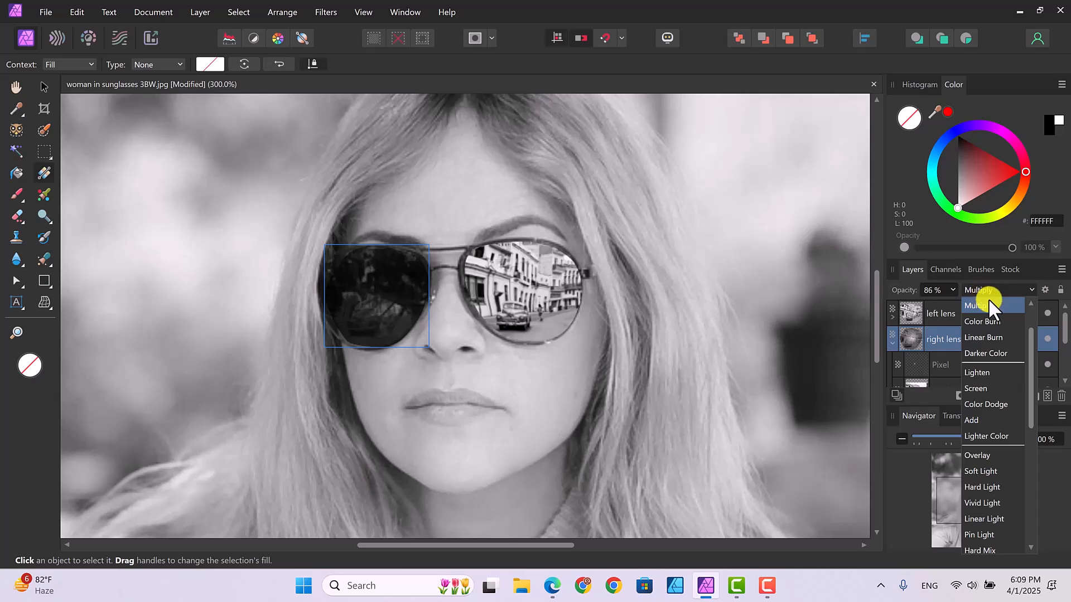
drag(1030, 342, 1027, 299)
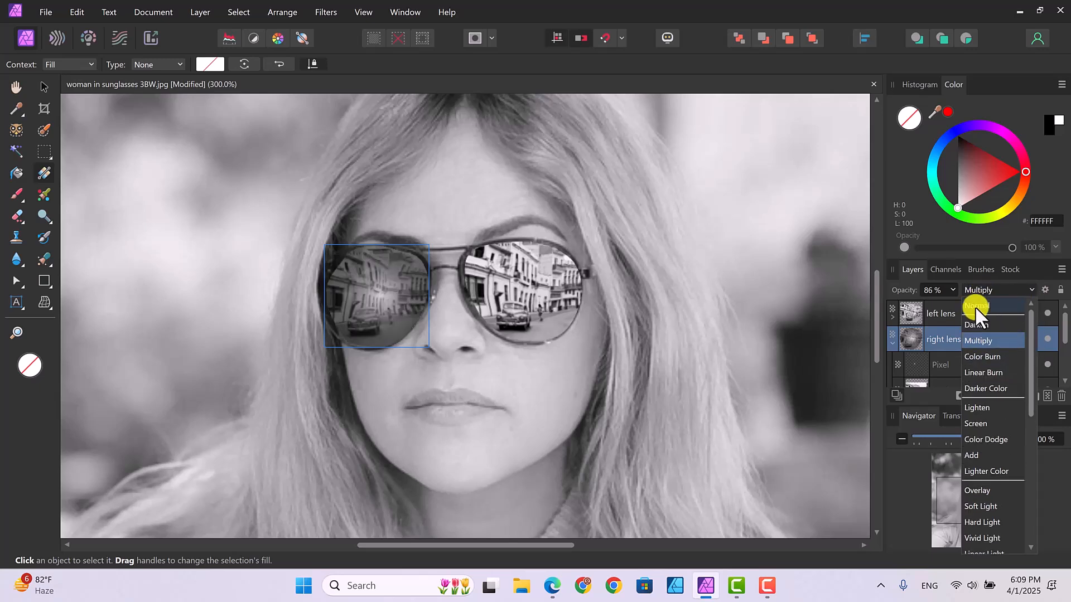
click(975, 307)
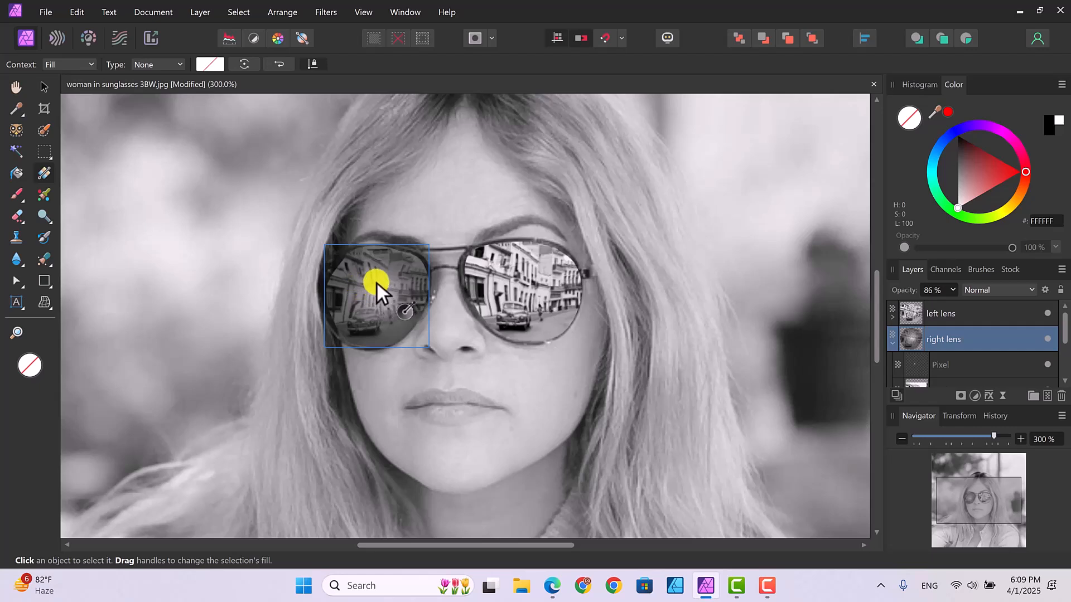
click(933, 290)
click(951, 290)
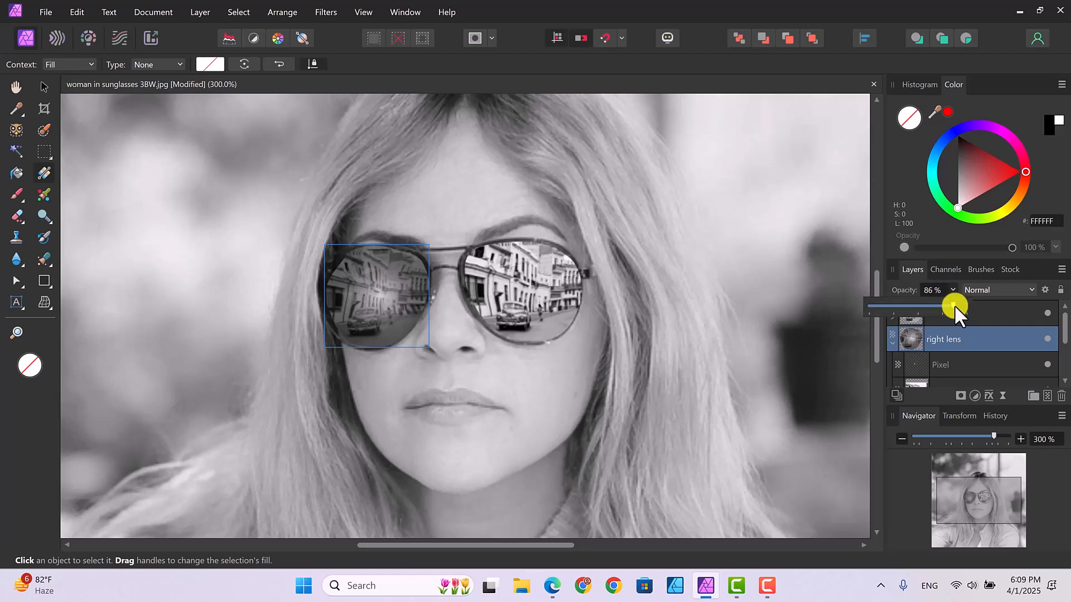
mouse_move(955, 304)
mouse_down()
mouse_move(983, 311)
mouse_move(942, 315)
mouse_move(951, 315)
mouse_up()
click(707, 272)
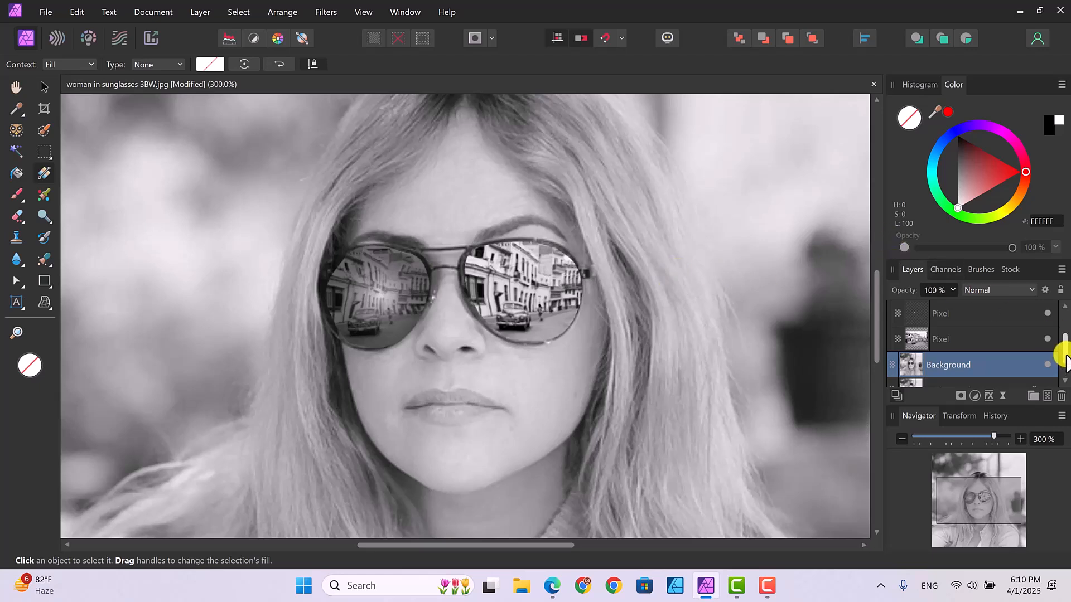
Step: Add a new pixel layer directly above the left lens layer
scroll(1063, 357, up, 1)
scroll(1066, 360, up, 1)
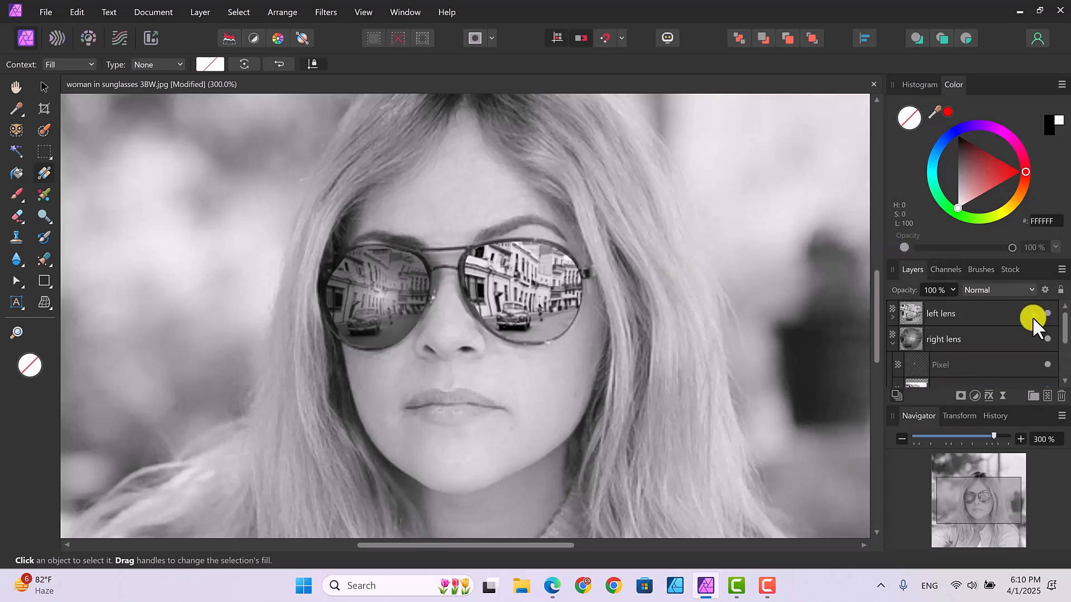
click(978, 312)
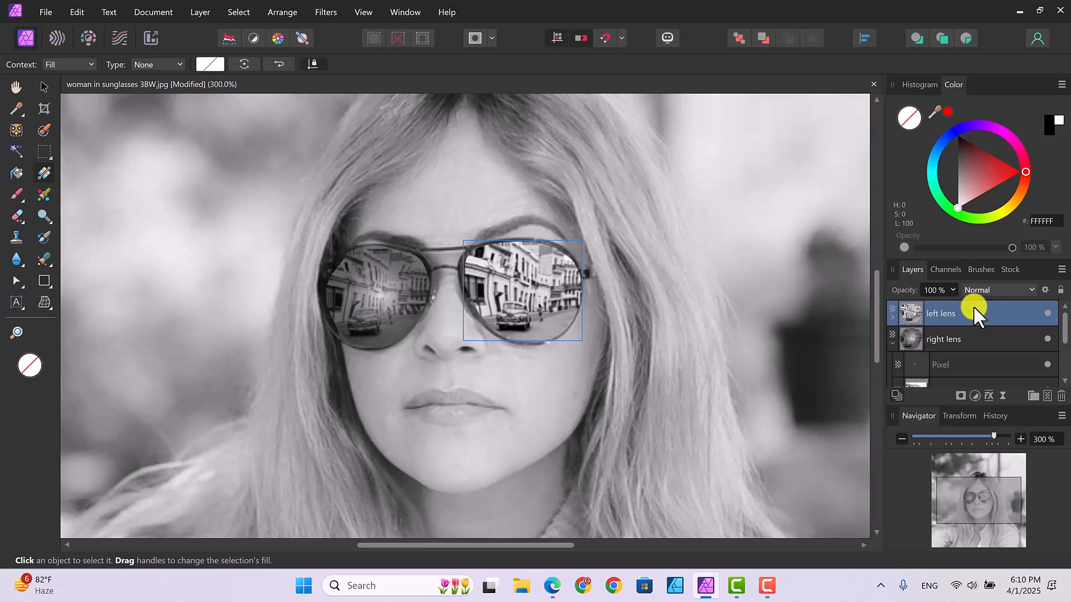
click(1047, 396)
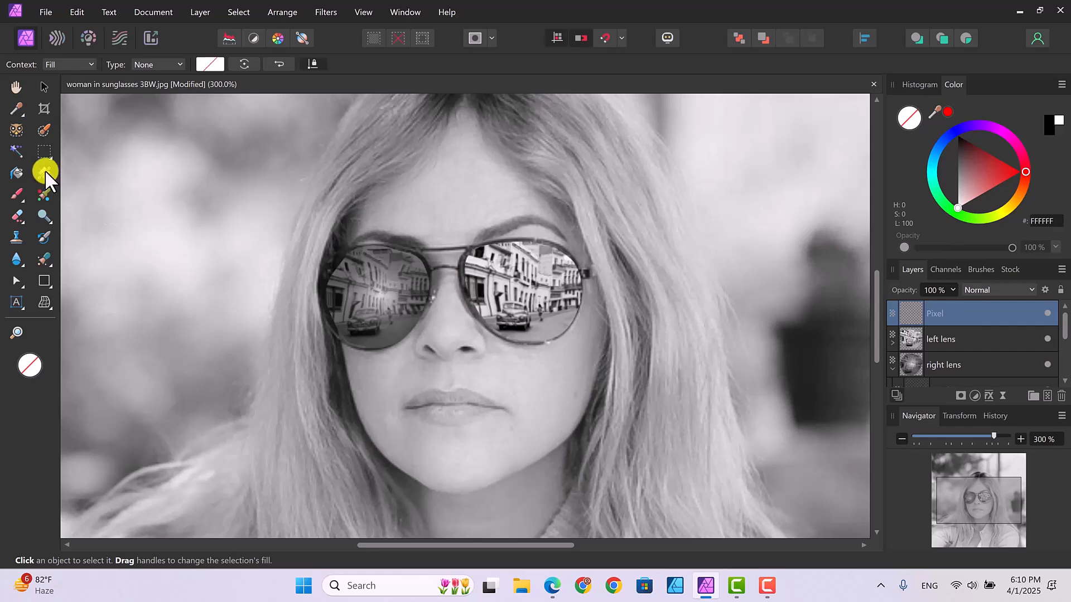
Step: Fill the new pixel layer with an elliptical gradient from white at the centre to black at the edge, and shrink it slightly
click(177, 65)
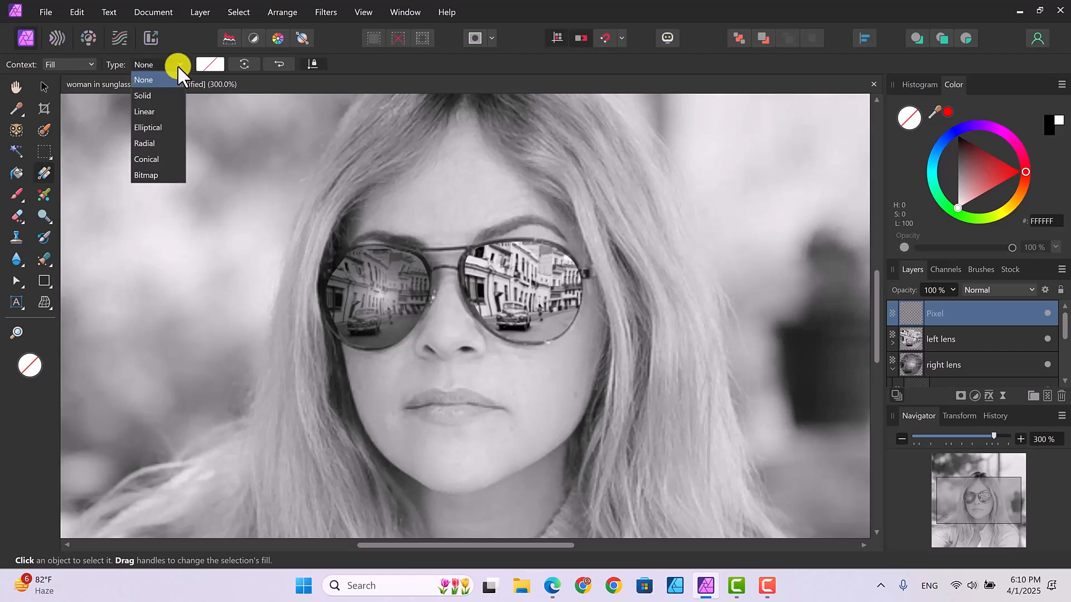
click(161, 95)
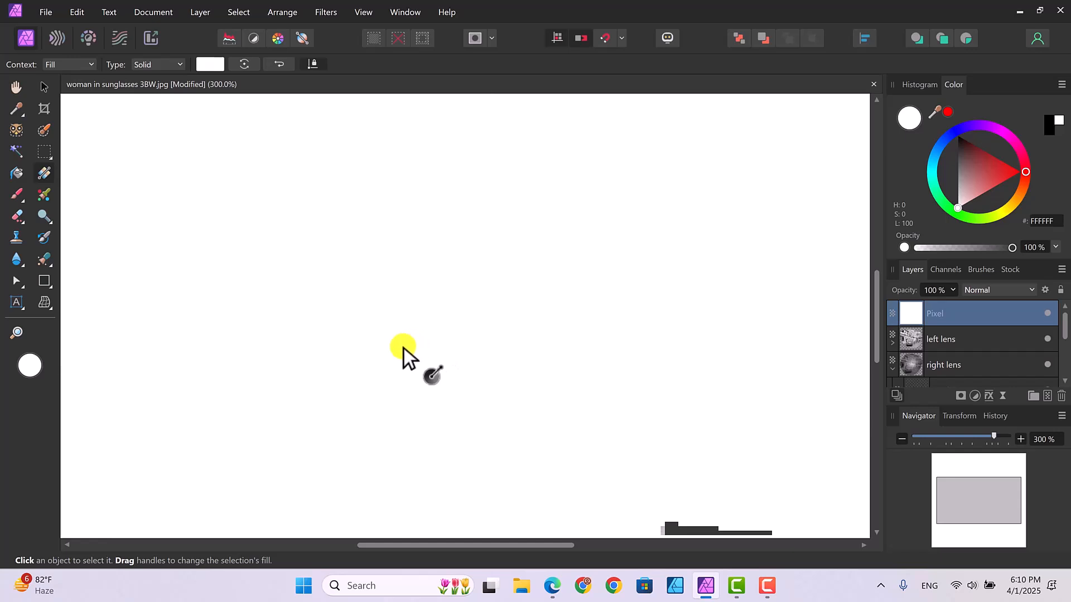
drag(404, 348, 491, 259)
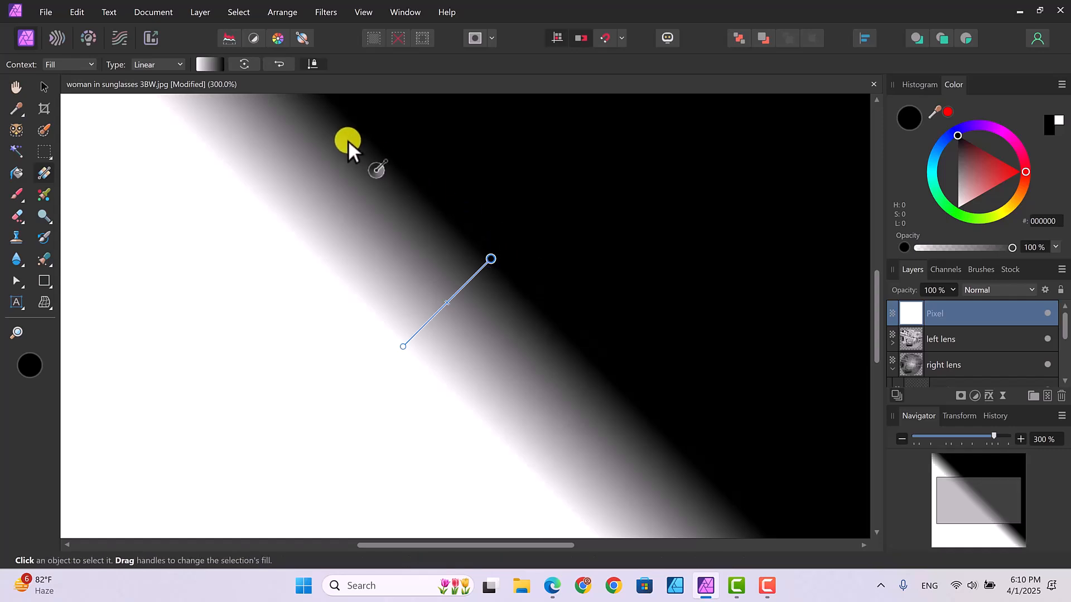
click(179, 62)
click(153, 126)
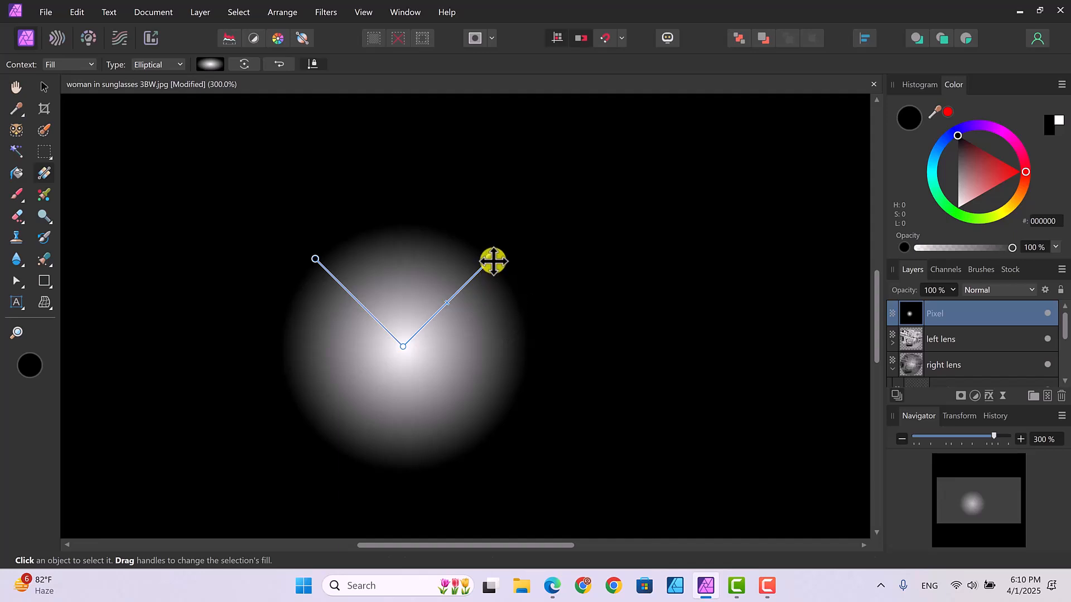
drag(491, 259, 468, 281)
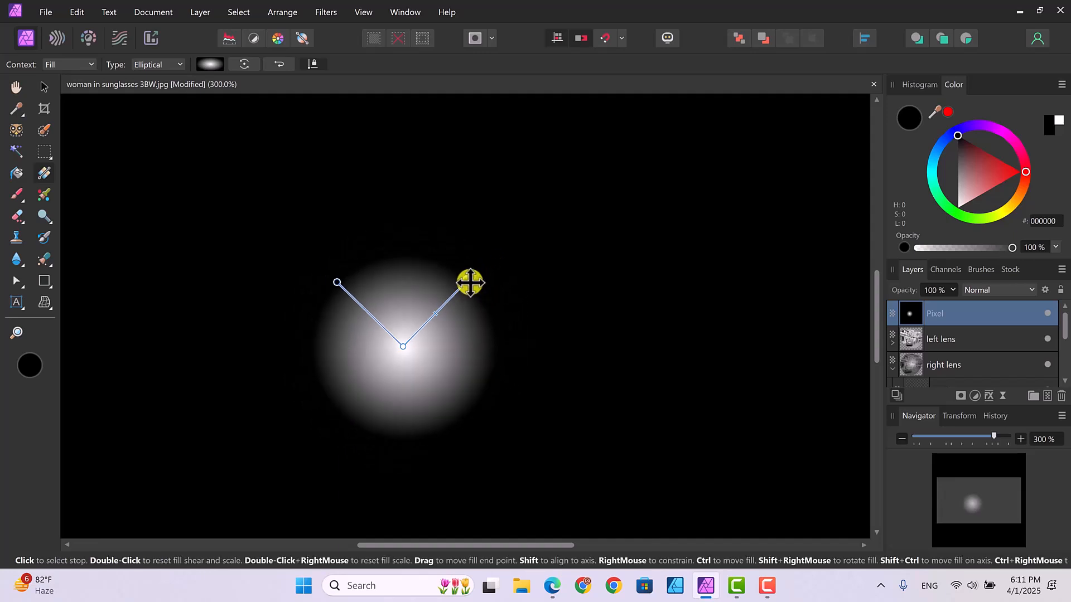
Step: Set the gradient layer's opacity to 67% and move and tighten the elliptical glow over the left lens
click(951, 290)
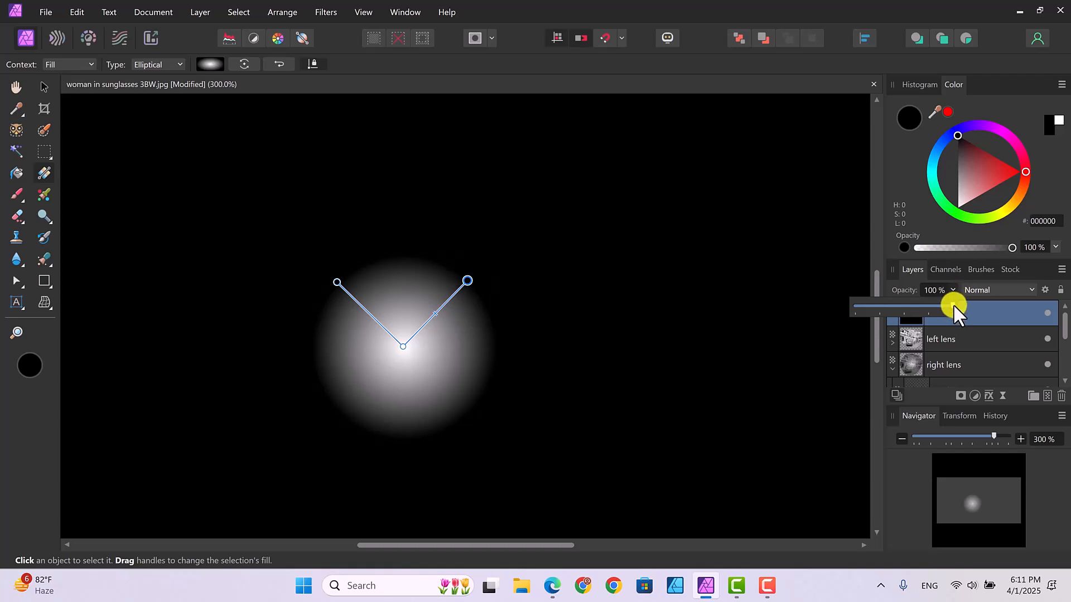
drag(949, 303, 921, 306)
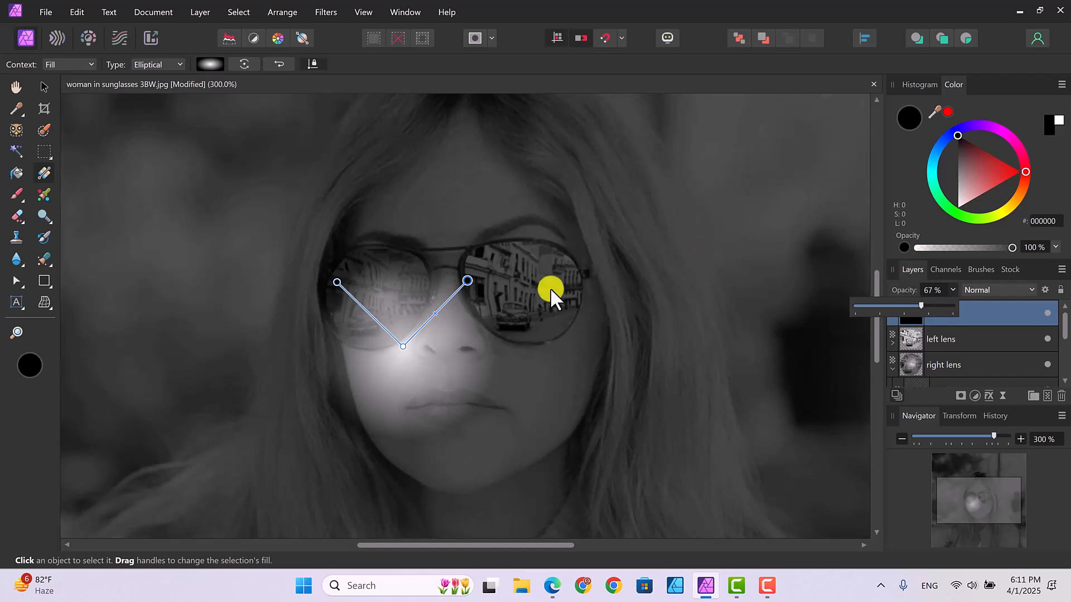
drag(416, 352, 532, 282)
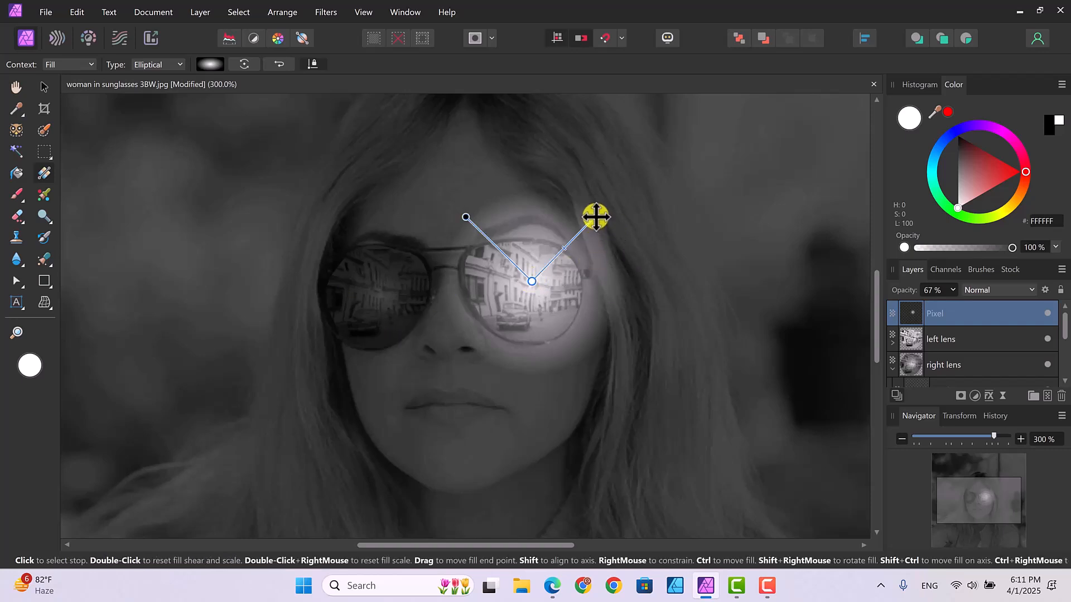
drag(595, 213, 566, 246)
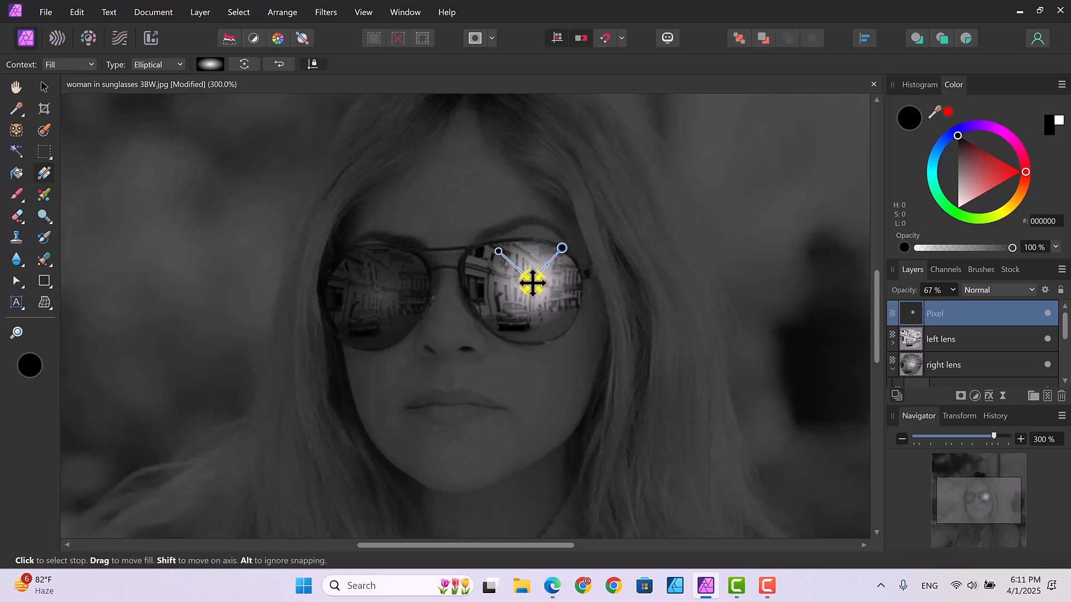
drag(522, 289, 552, 254)
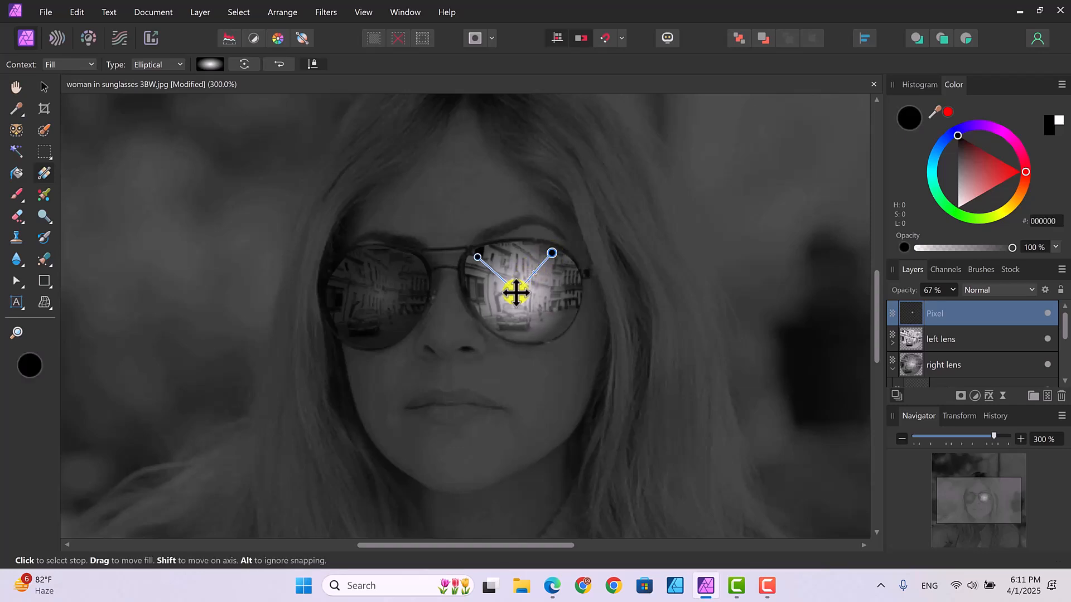
drag(516, 296, 520, 290)
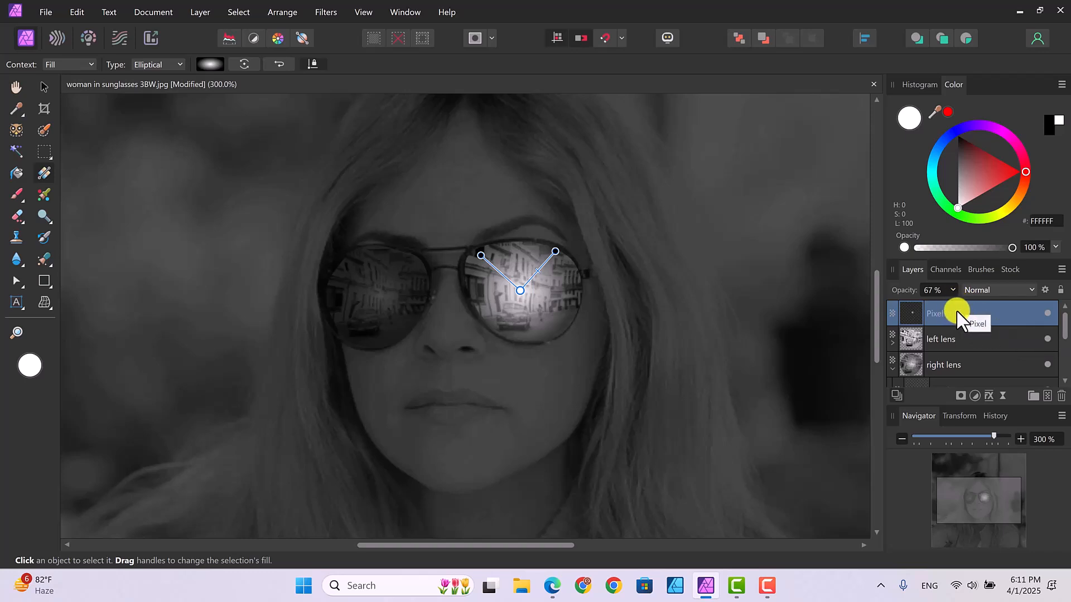
Step: Clip the gradient layer inside the left lens layer and try a tighter midpoint for the glow
drag(957, 316, 958, 337)
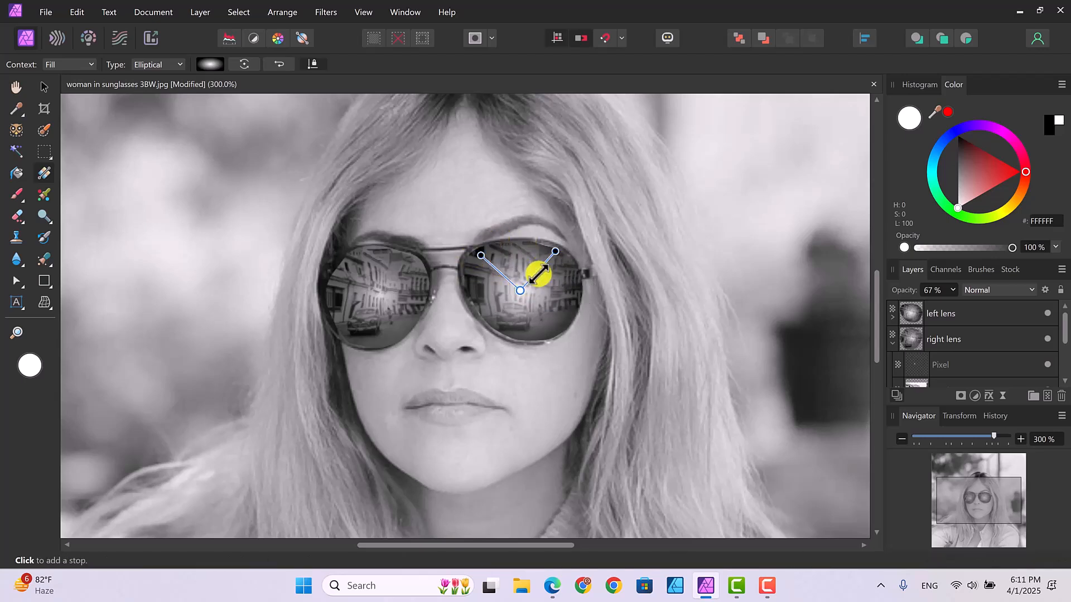
drag(536, 275, 534, 278)
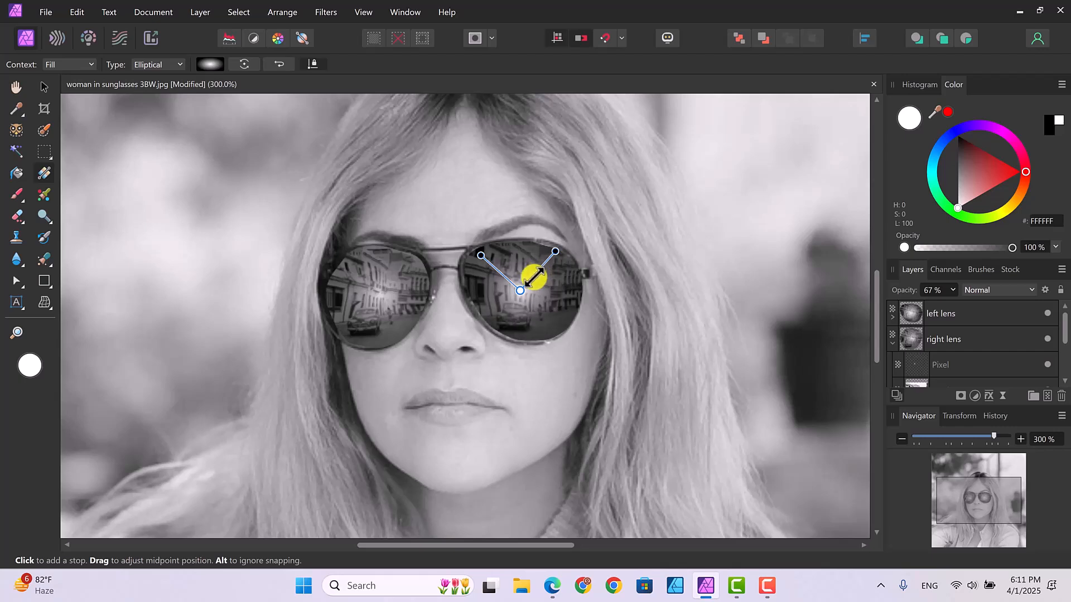
key(ctrl+z)
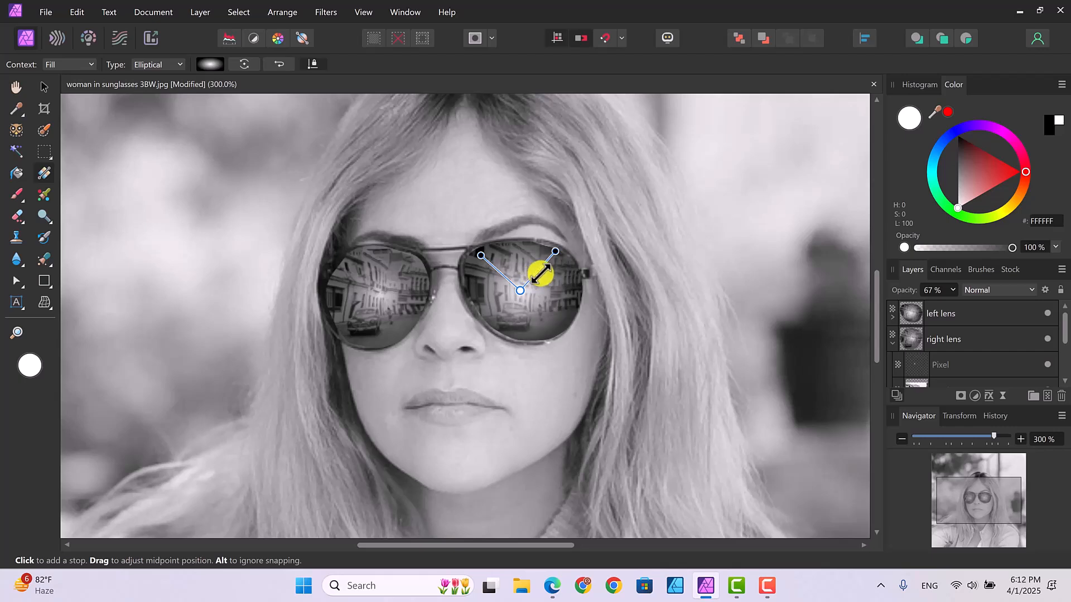
click(543, 286)
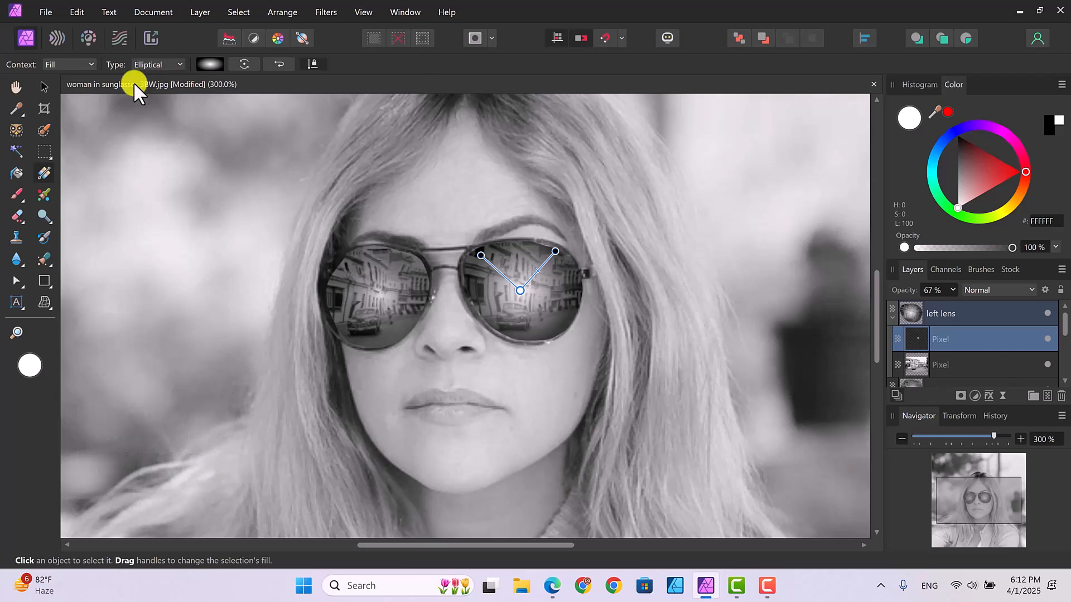
click(44, 88)
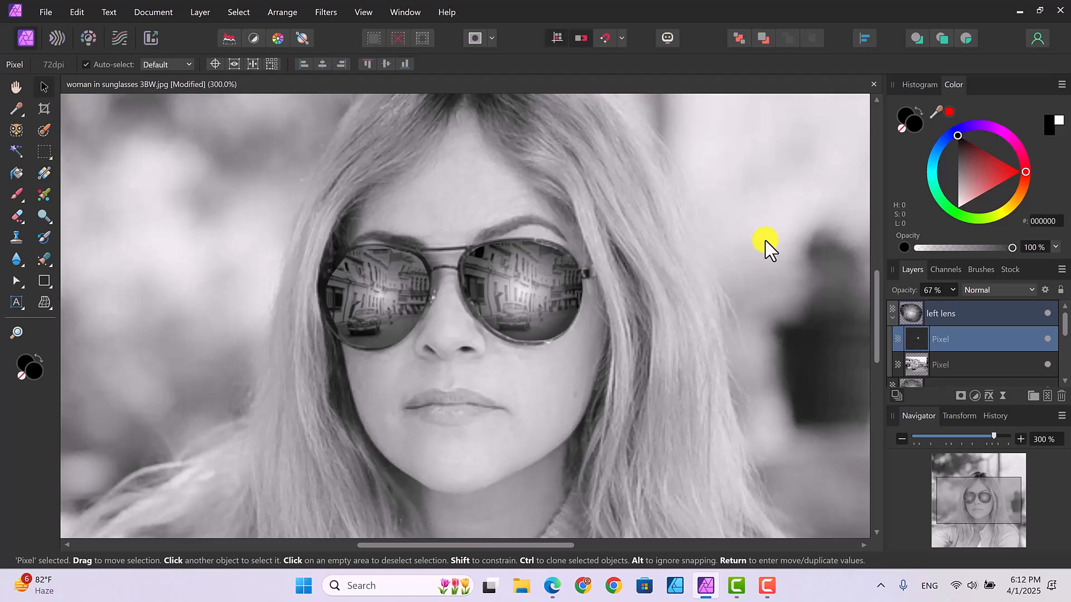
key(ctrl+0)
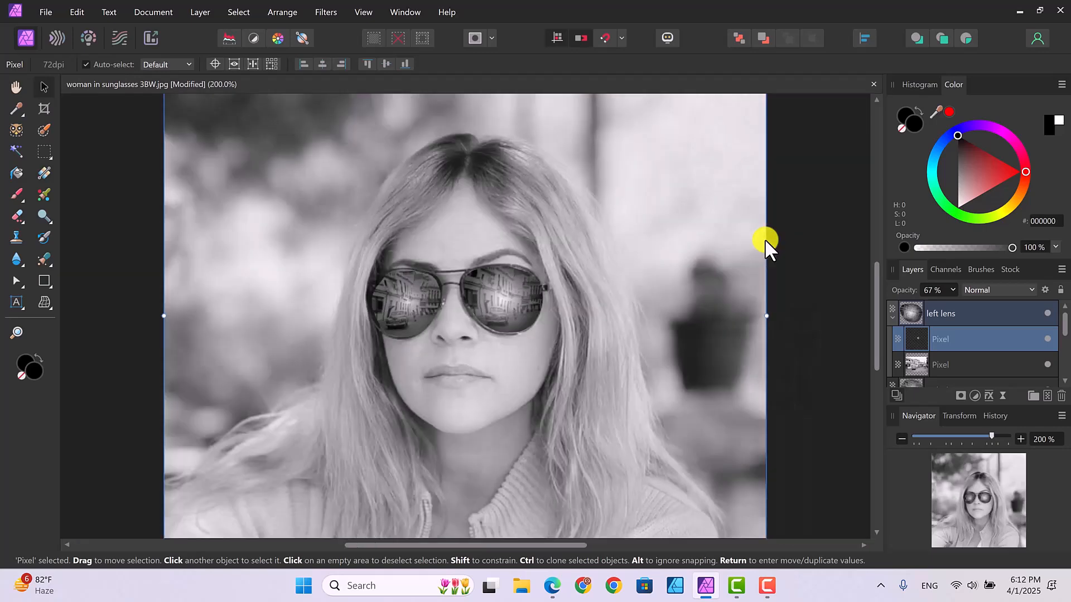